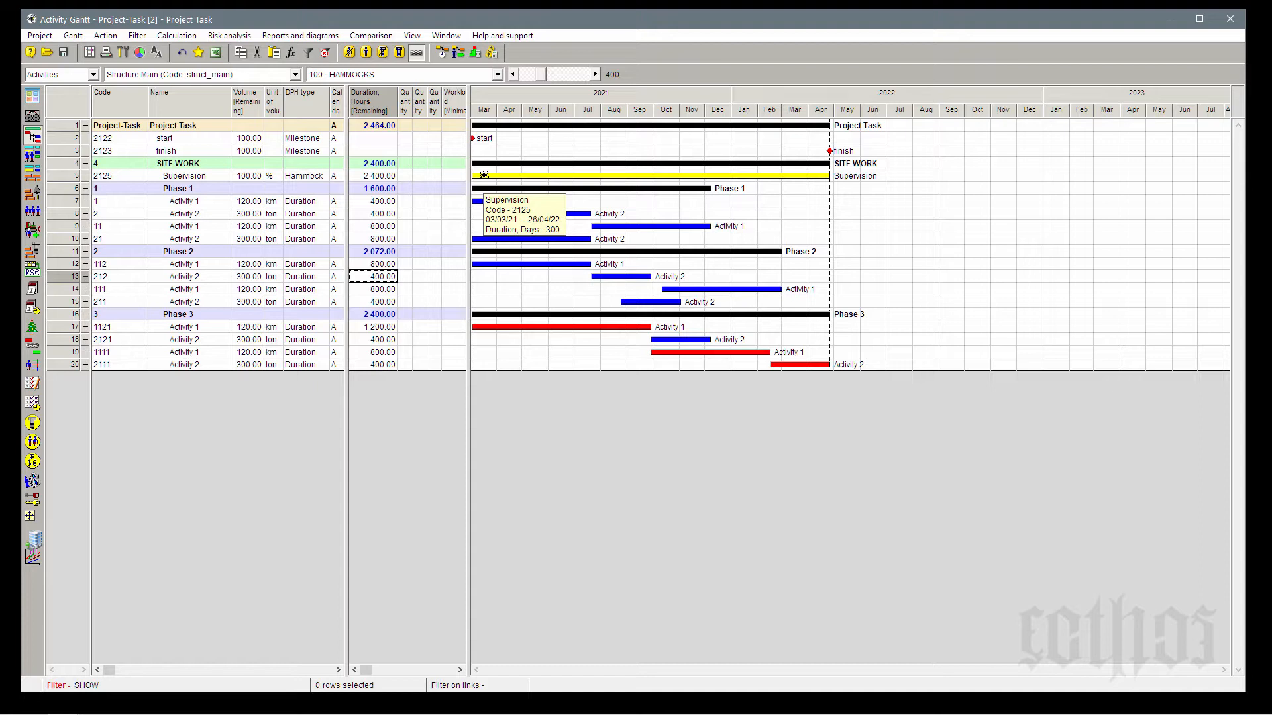
- Examine the dates and durations of the Supervision hammock and the activity bars in Phases 1, 2 and 3
left_click(187, 176)
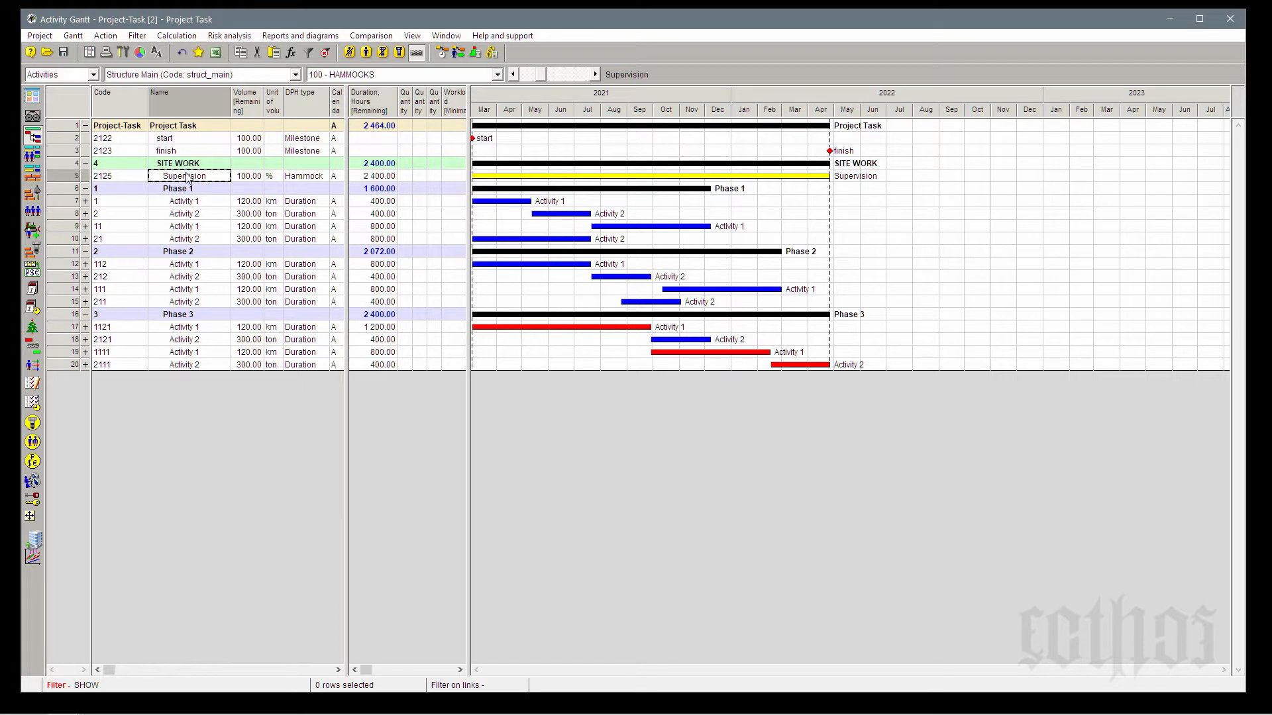
mouse_move(478, 176)
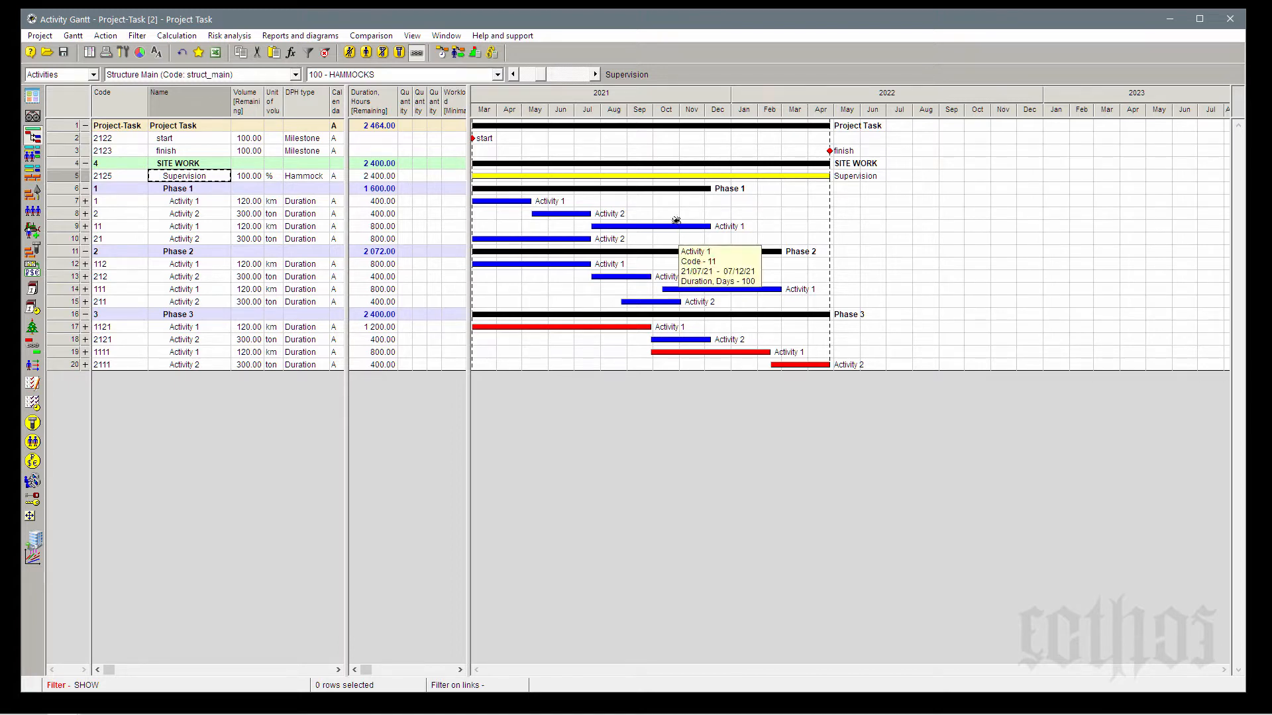
mouse_move(663, 178)
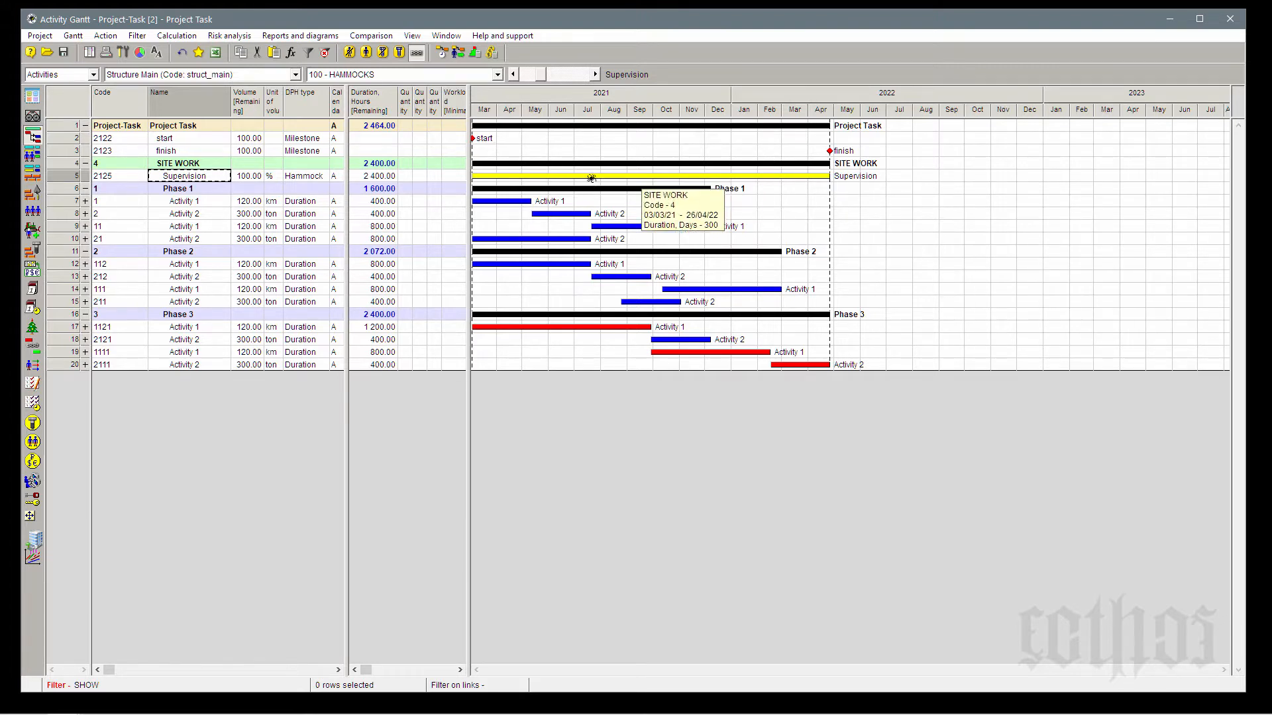
mouse_move(513, 199)
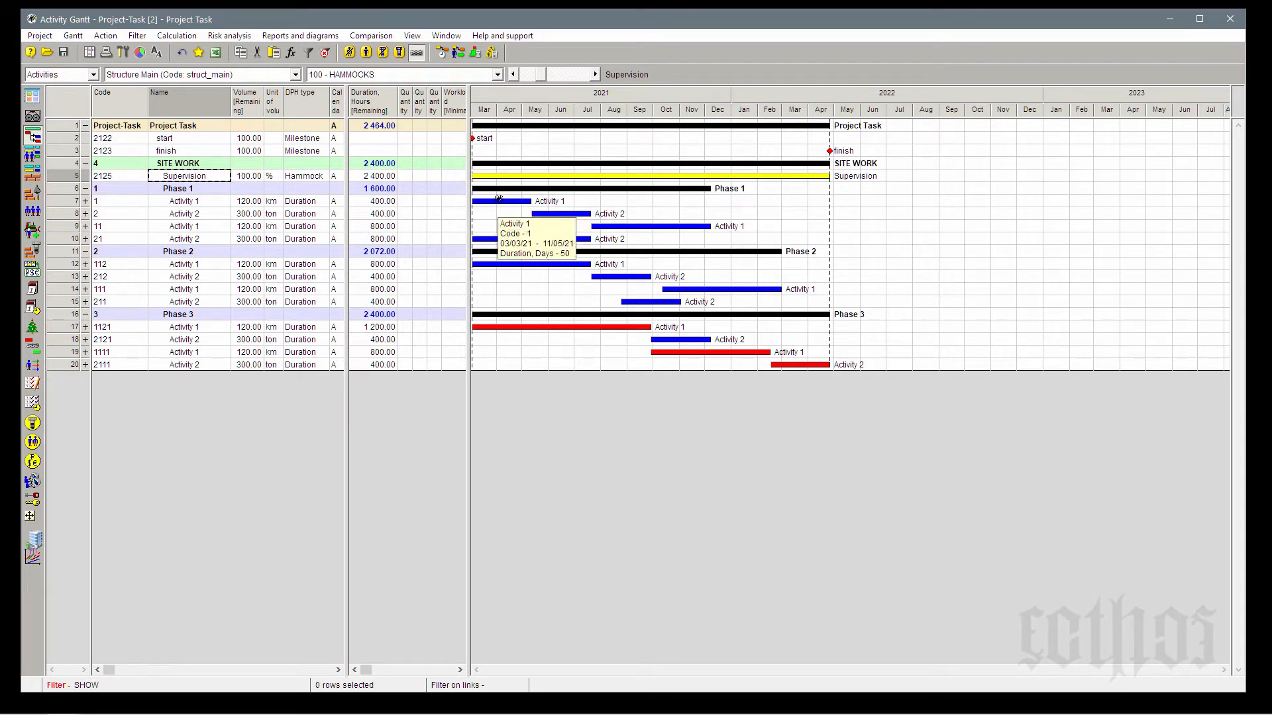
mouse_move(608, 224)
mouse_move(560, 241)
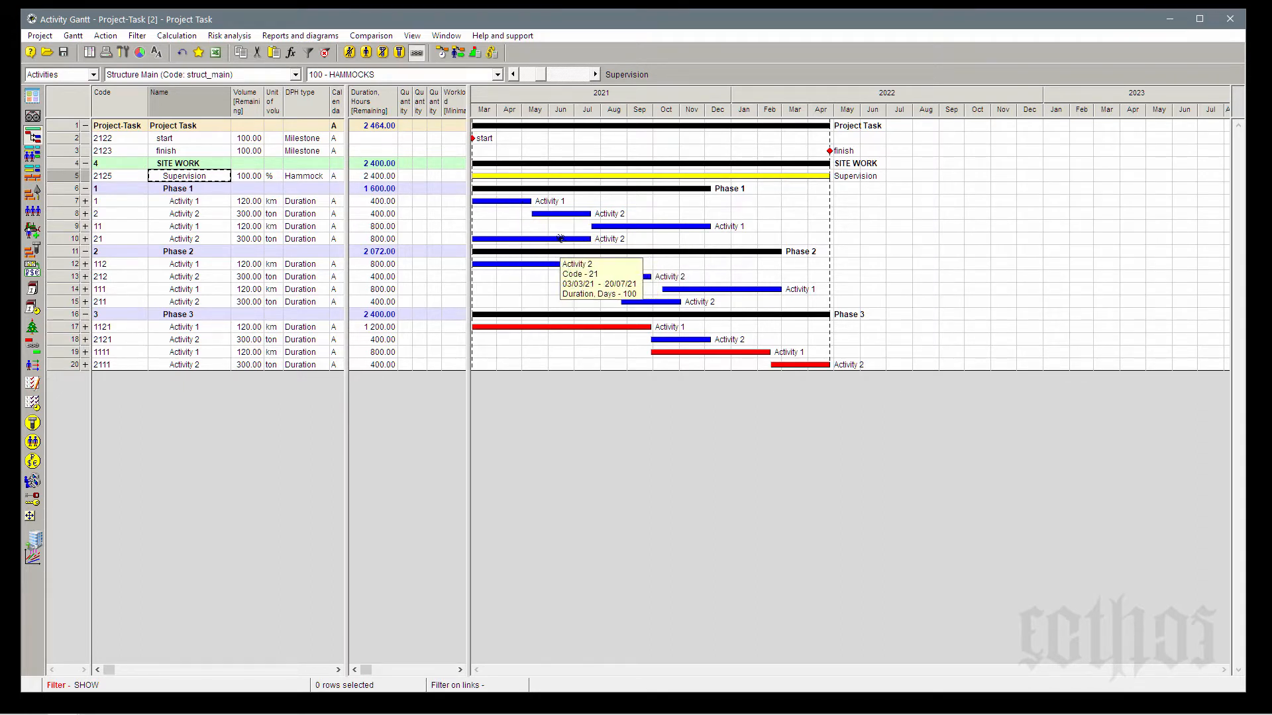
mouse_move(691, 290)
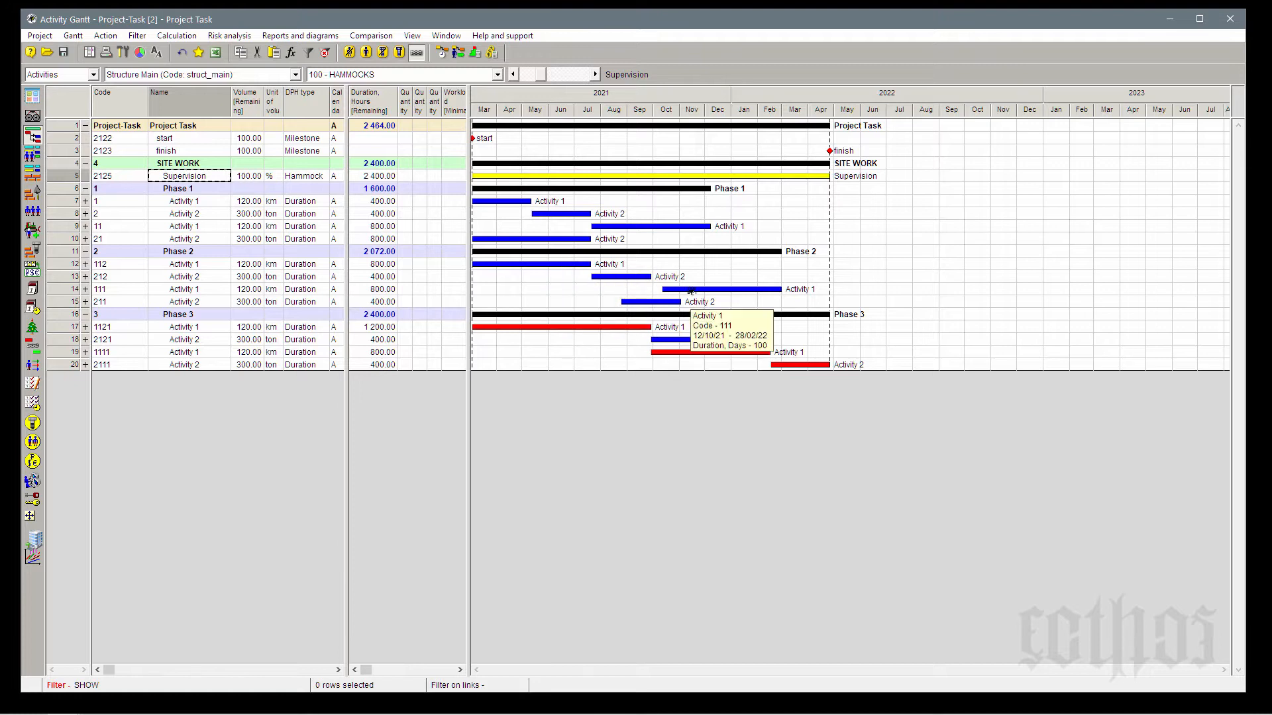
mouse_move(793, 362)
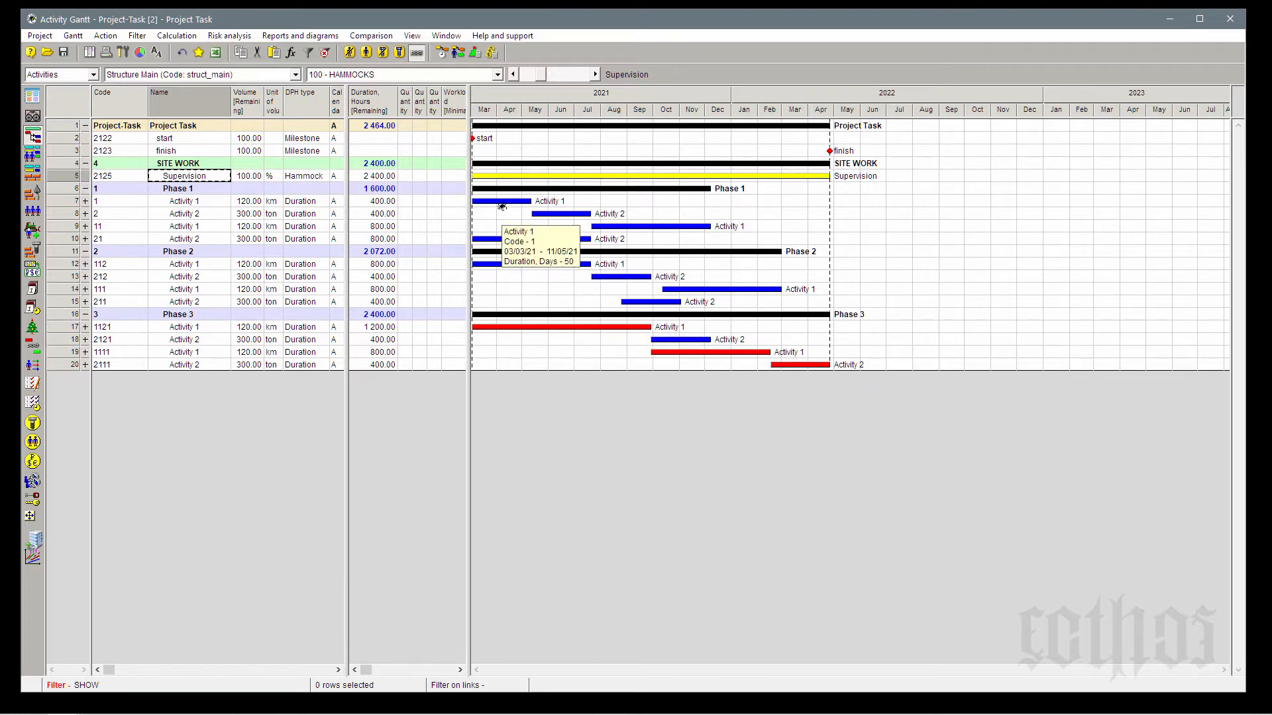
mouse_move(495, 267)
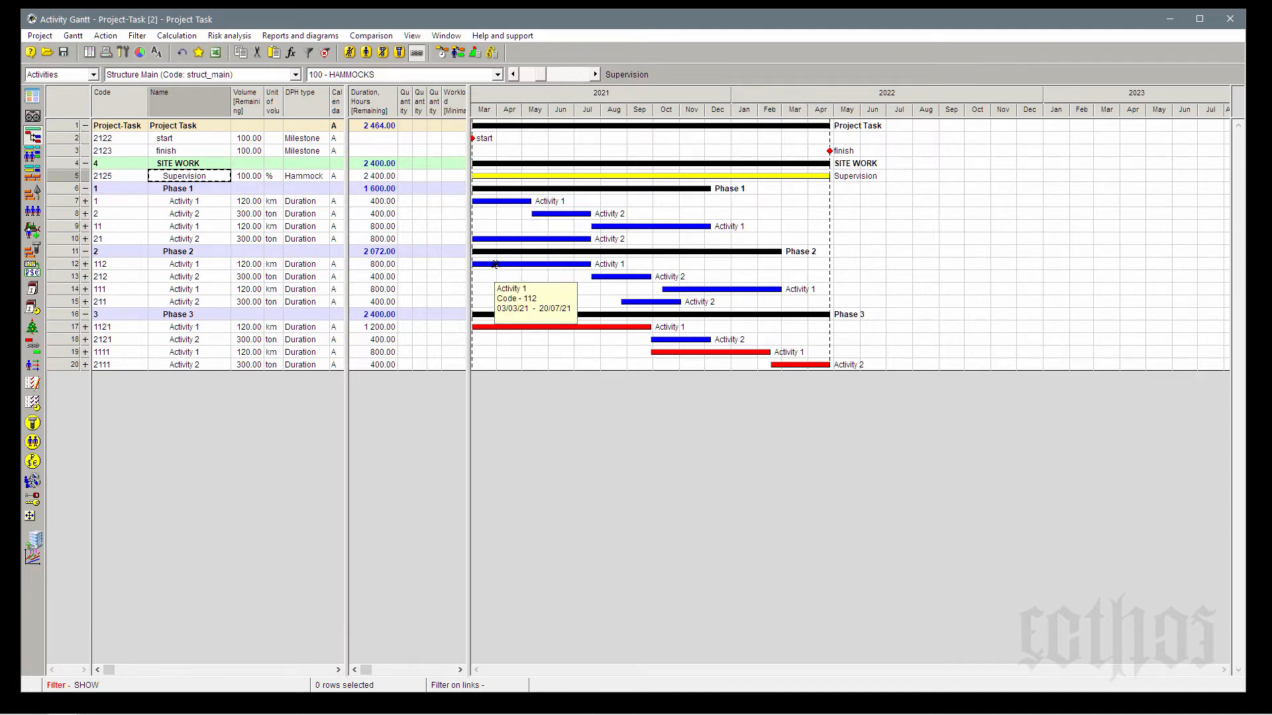
mouse_move(497, 326)
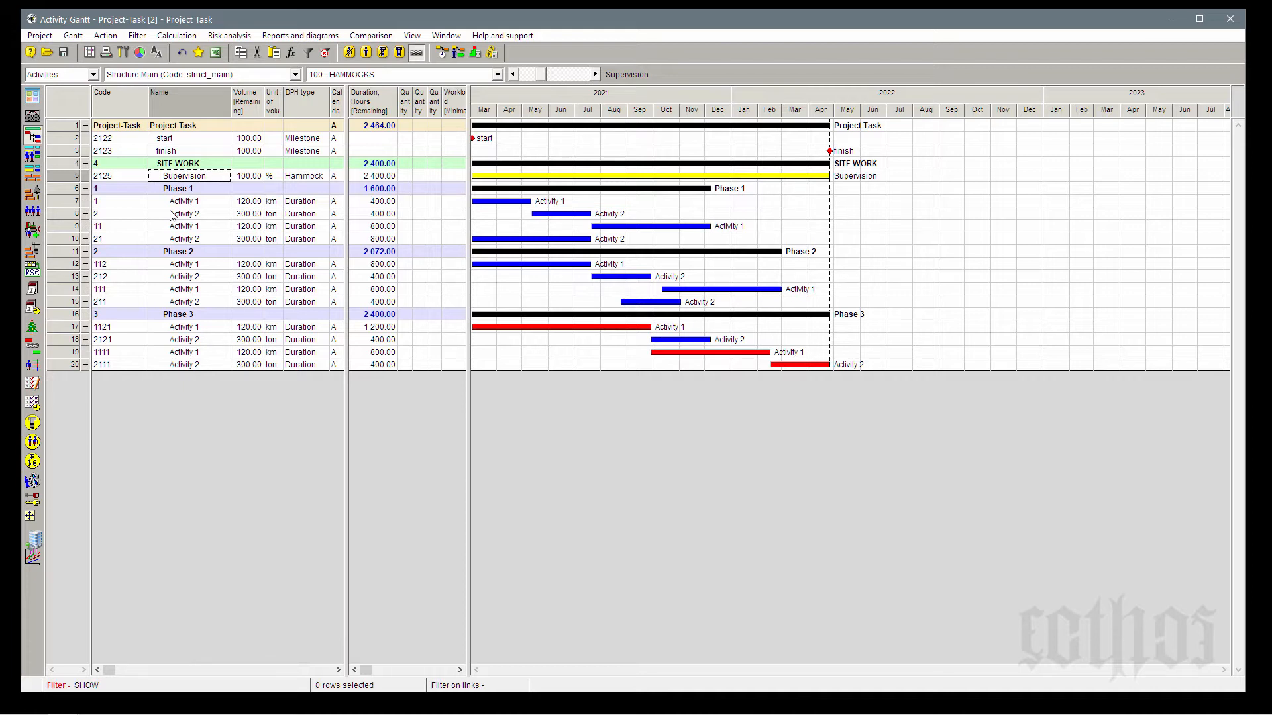
- Add a new activity below Supervision in SITE WORK and name it "Local supervision"
right_click(66, 176)
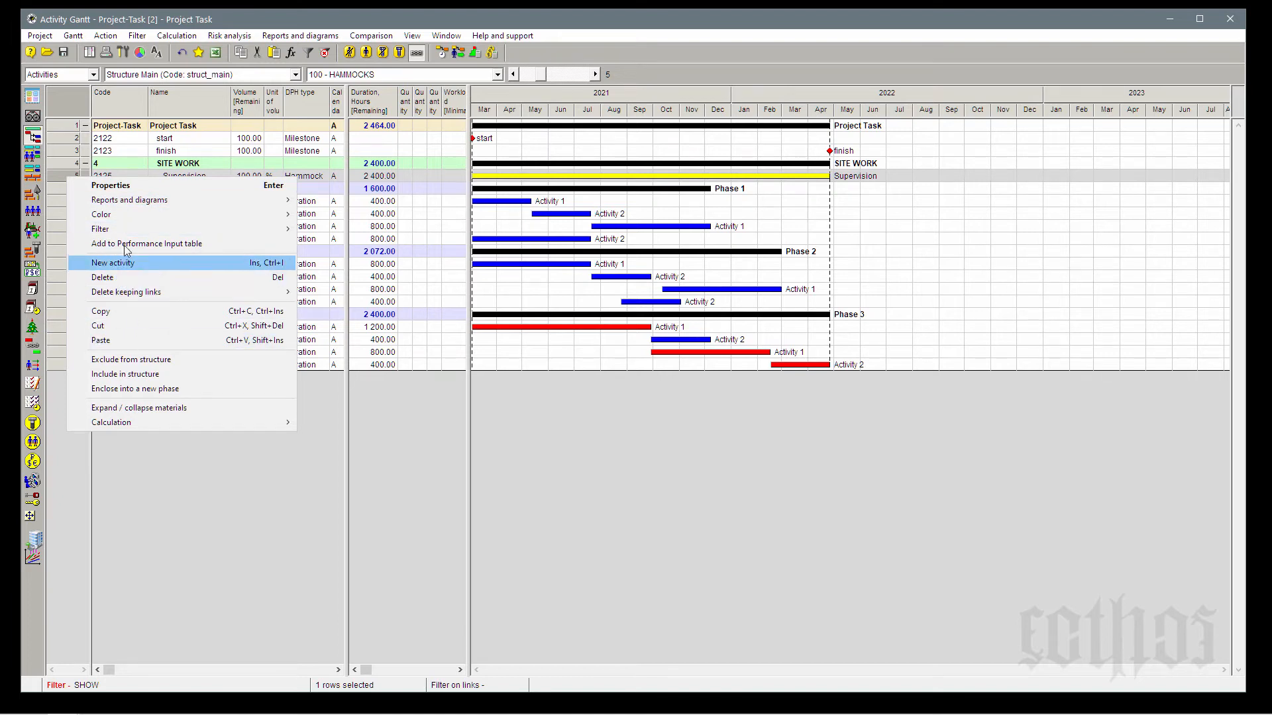
left_click(126, 263)
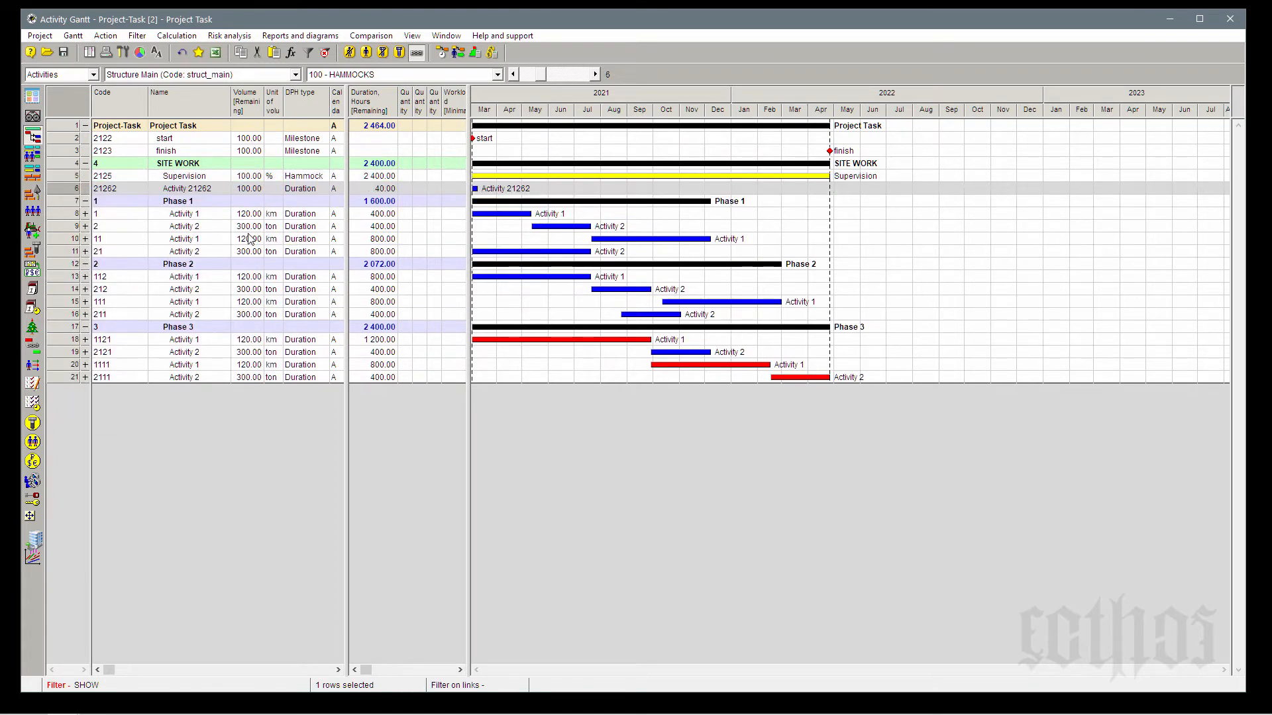
left_click(165, 192)
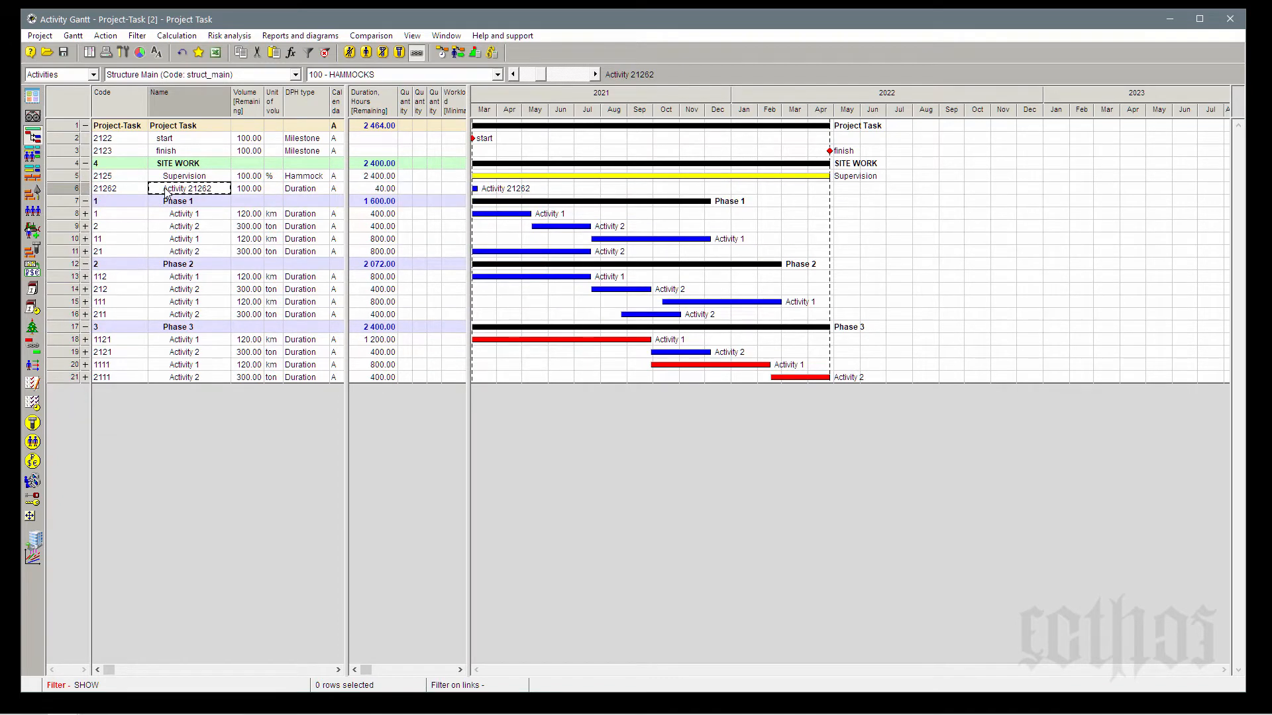
type("supervision")
key("Home")
type("Local")
key("Return")
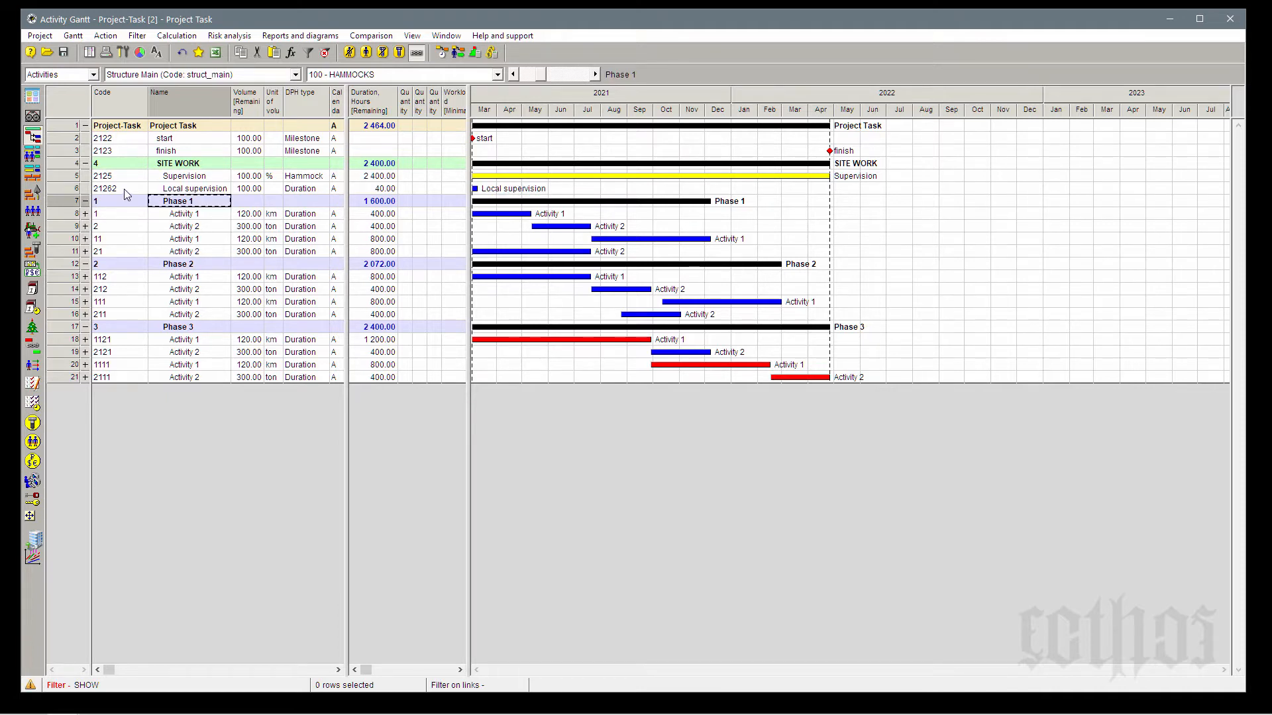
- Show the links on the Gantt chart and set Local supervision's DPH type to Hammock
left_click(416, 52)
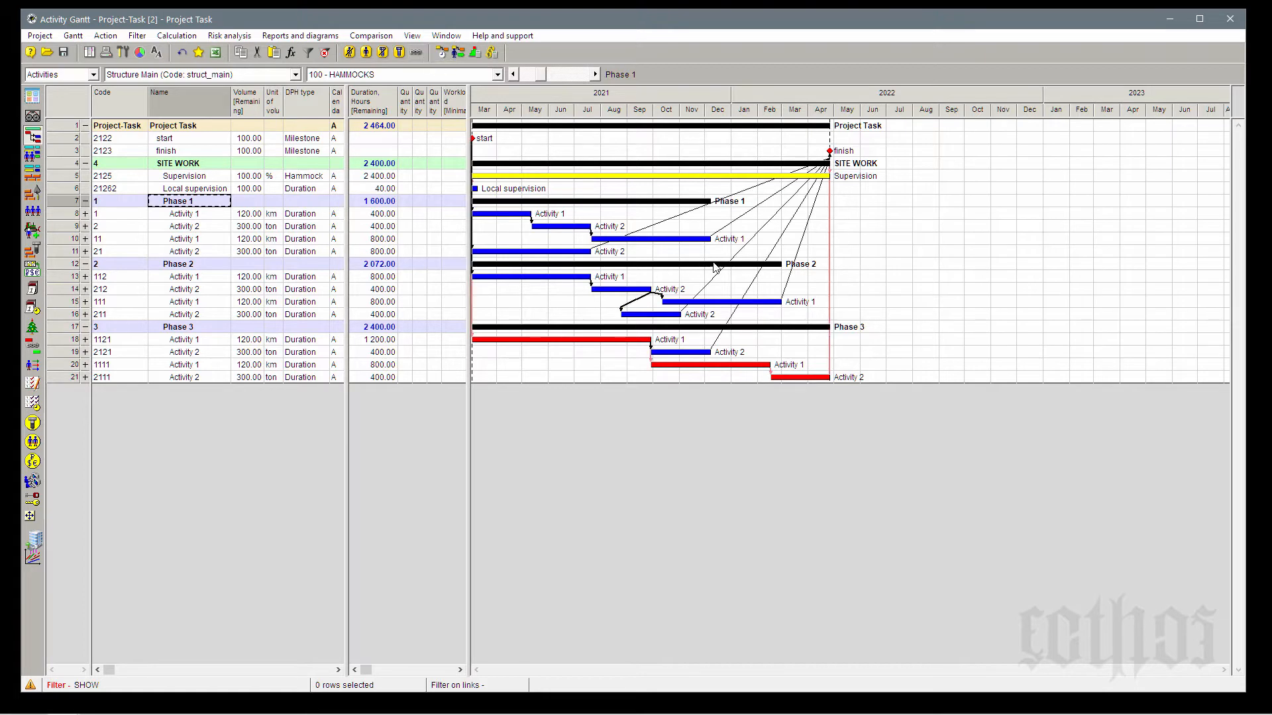
mouse_move(495, 211)
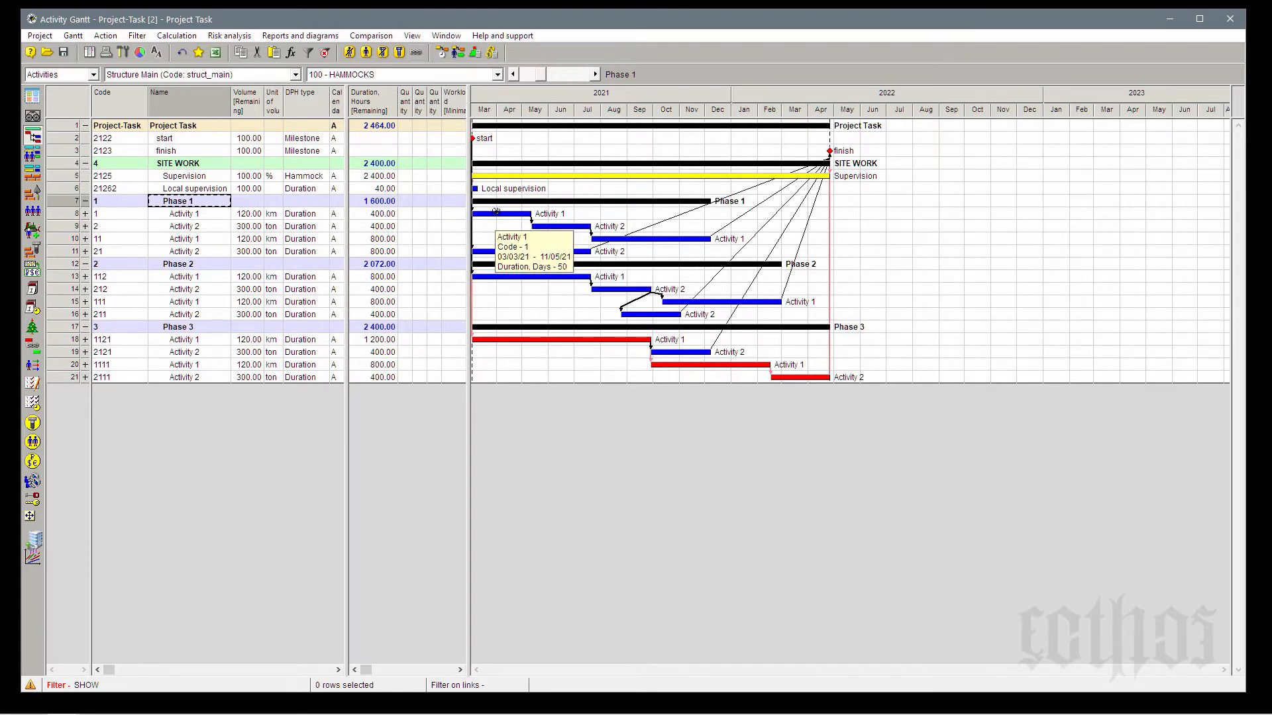
double_click(304, 188)
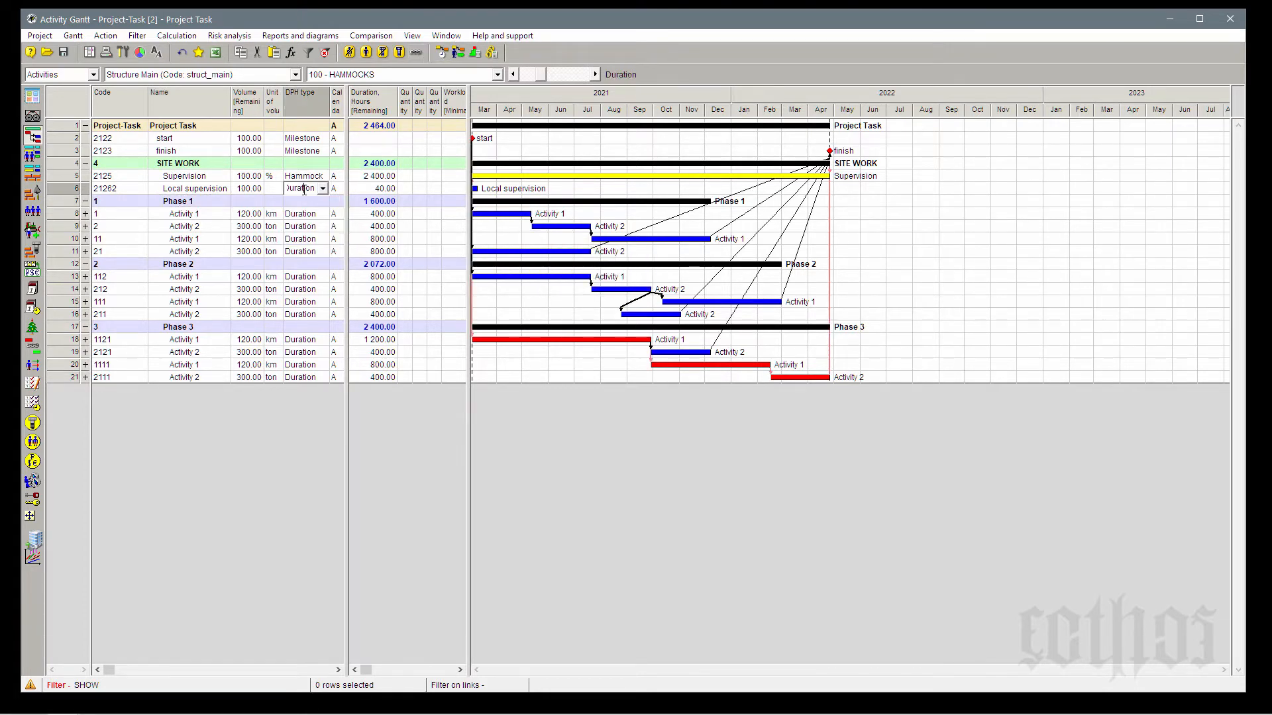
left_click(322, 188)
left_click(323, 212)
- Link Phase 1's Activity 1 (code 1) to Local supervision with a Start-Start link
mouse_move(508, 217)
left_click_drag(499, 214, 475, 189)
left_click_drag(482, 189, 480, 189)
double_click(827, 471)
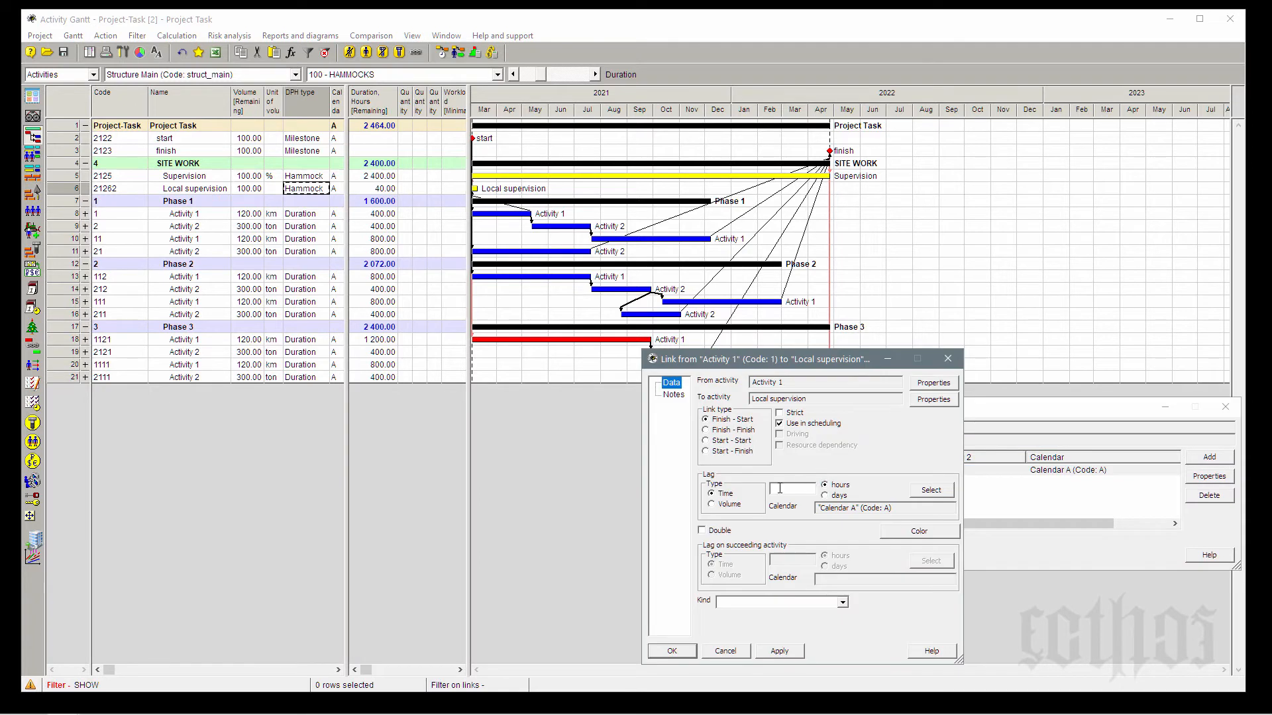
left_click(731, 441)
left_click(673, 651)
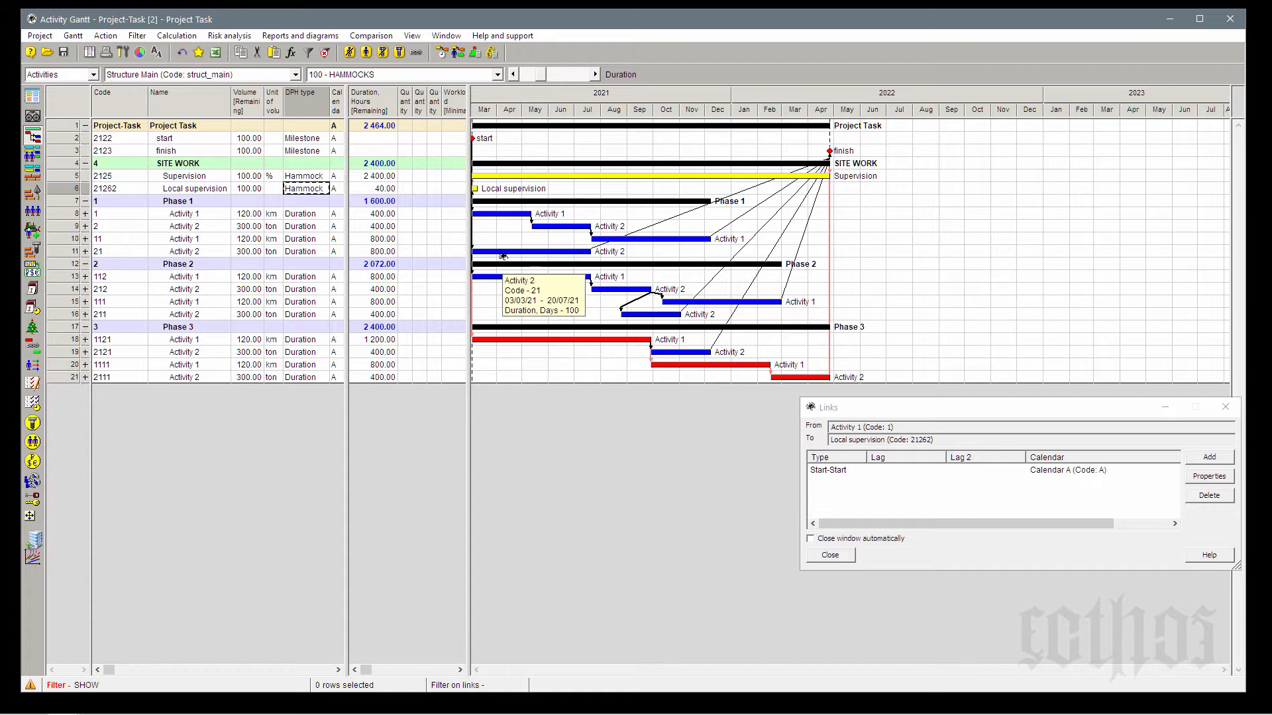
- Link Phase 1's Activity 2 (code 21) to Local supervision with a Start-Start link
left_click_drag(503, 256, 494, 193)
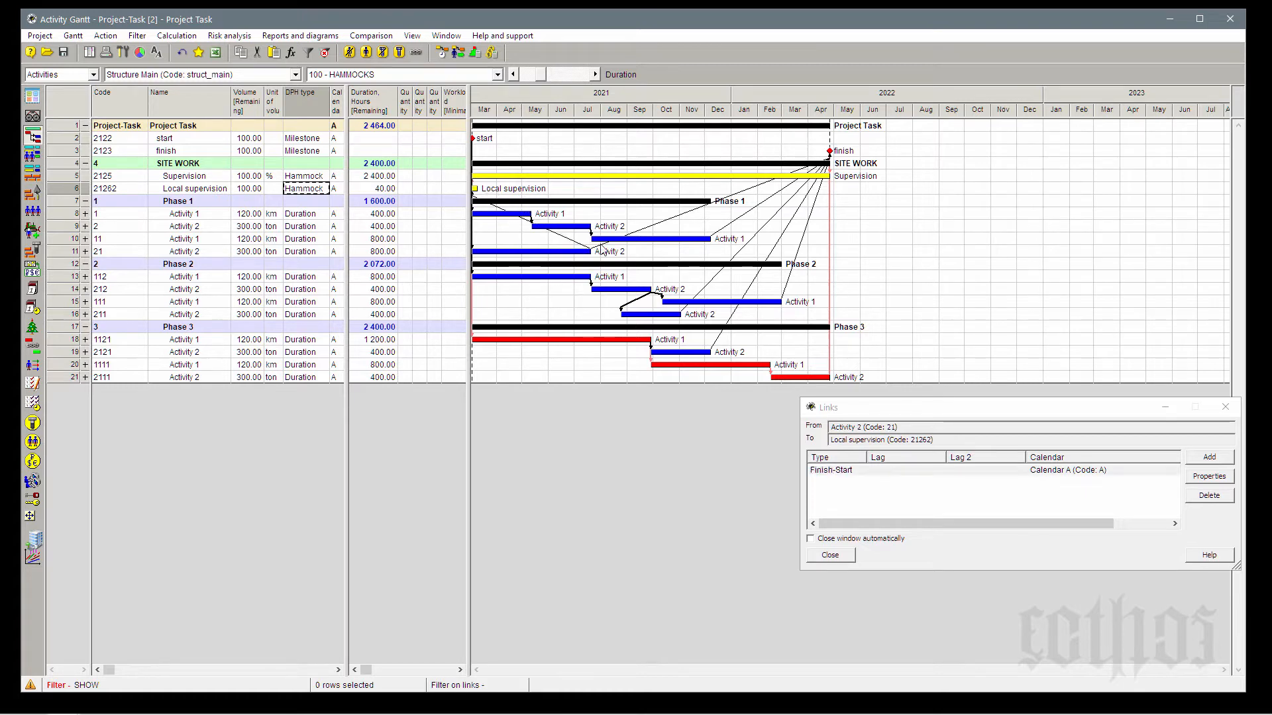
left_click(837, 475)
double_click(836, 475)
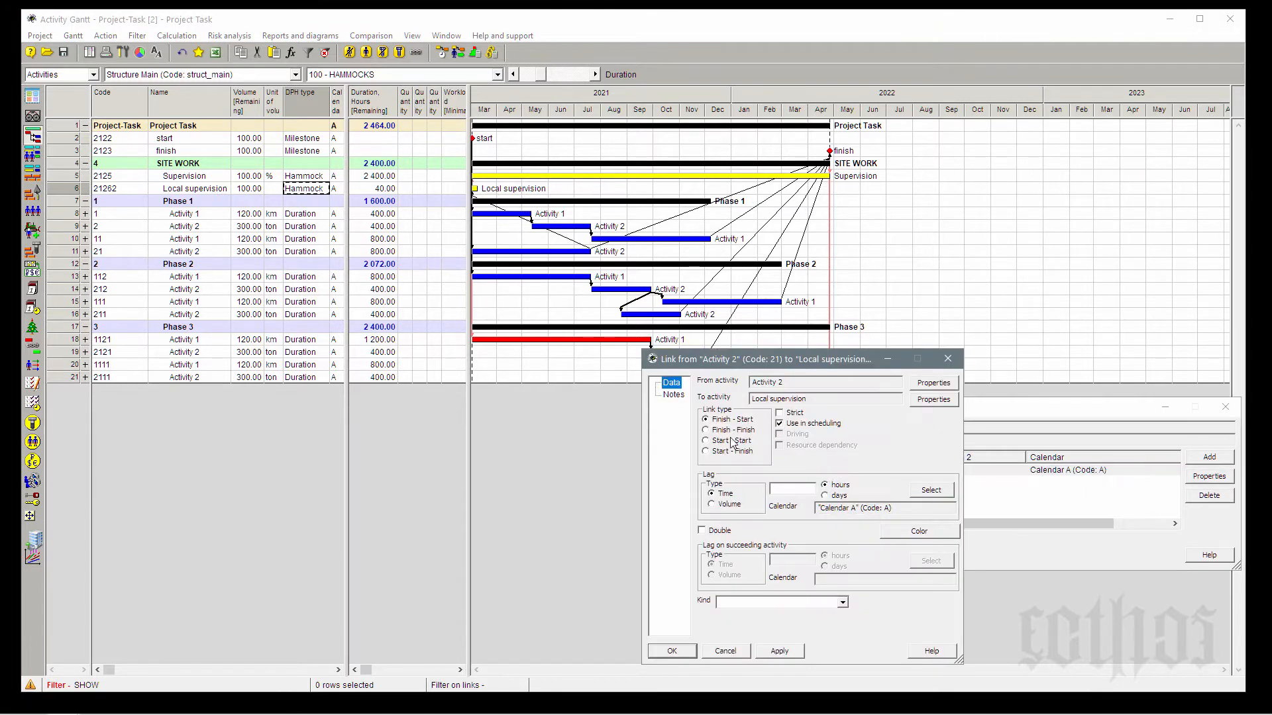
left_click(733, 441)
left_click(687, 653)
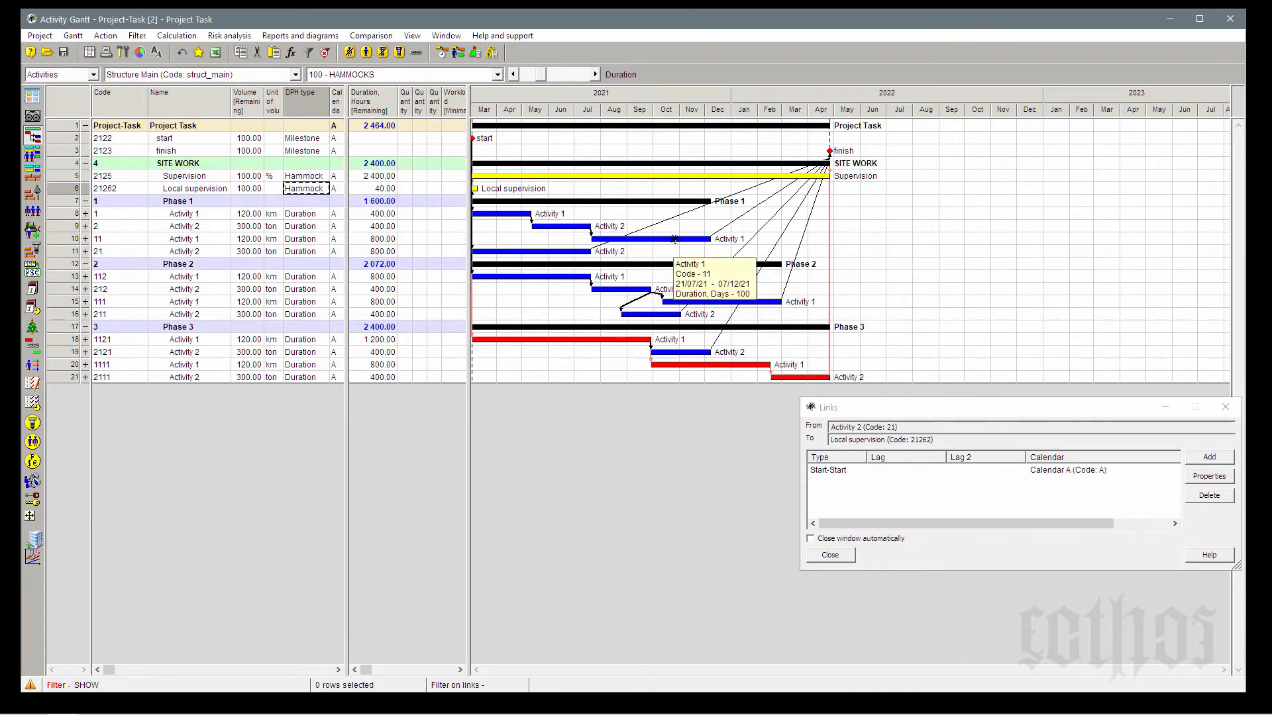
- Link Phase 1's Activity 1 (code 11) to Local supervision with a Finish-Finish link
left_click_drag(674, 240, 495, 189)
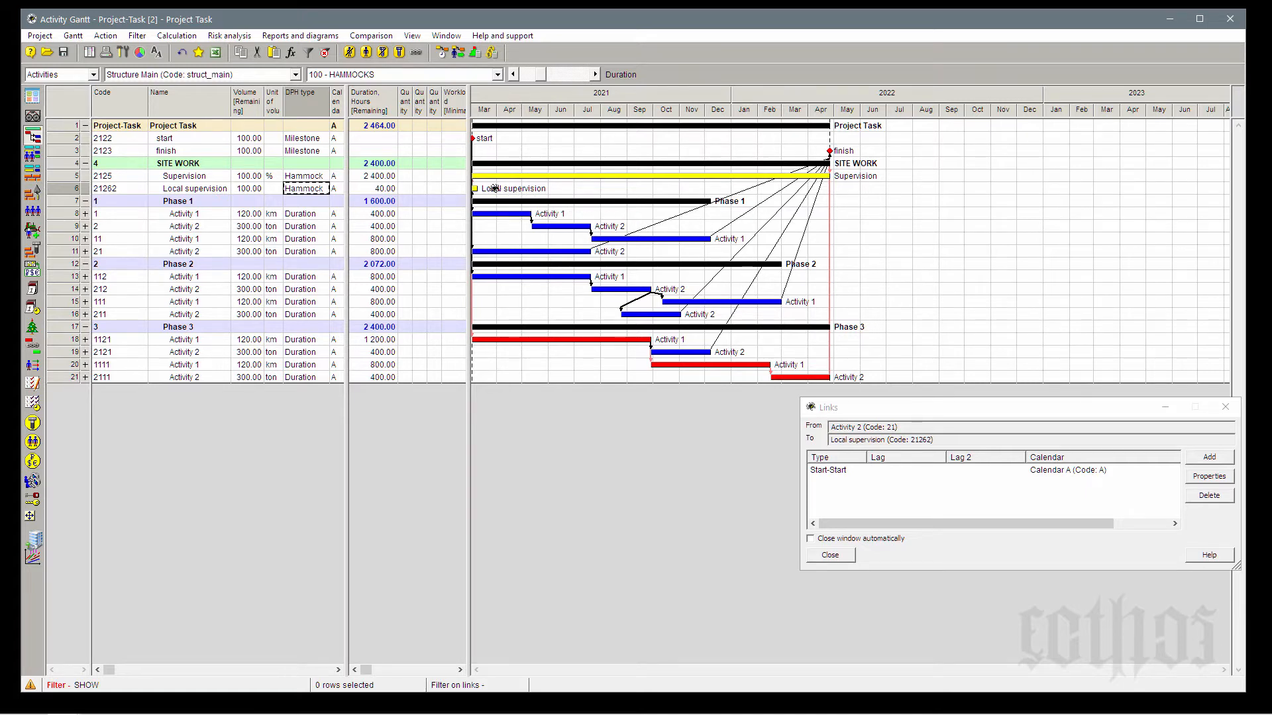
left_click_drag(647, 240, 494, 189)
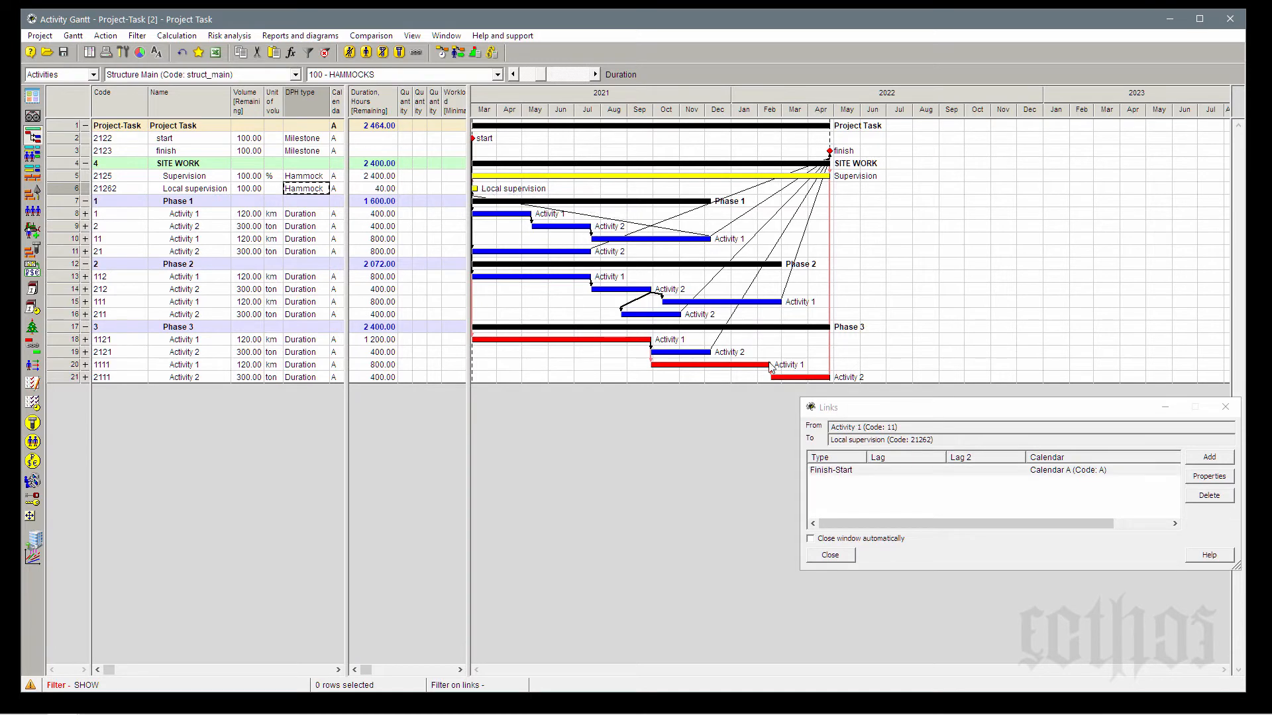
double_click(836, 472)
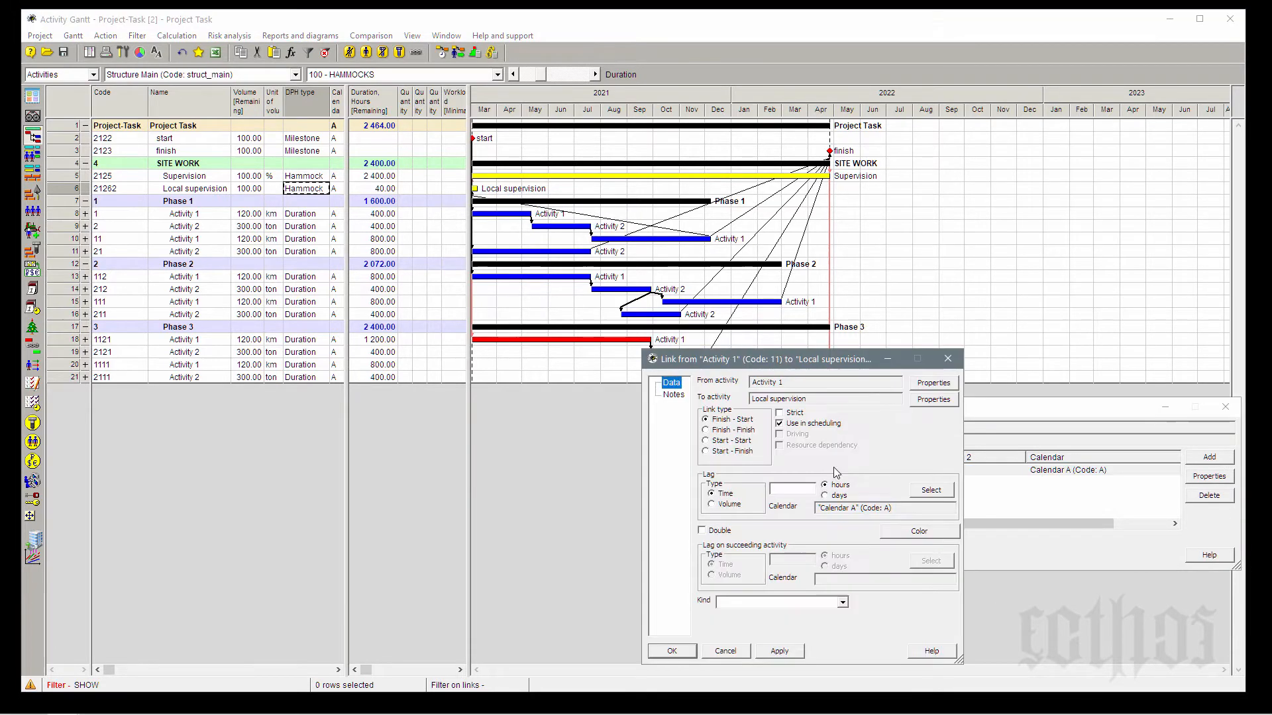
left_click(722, 431)
left_click(681, 652)
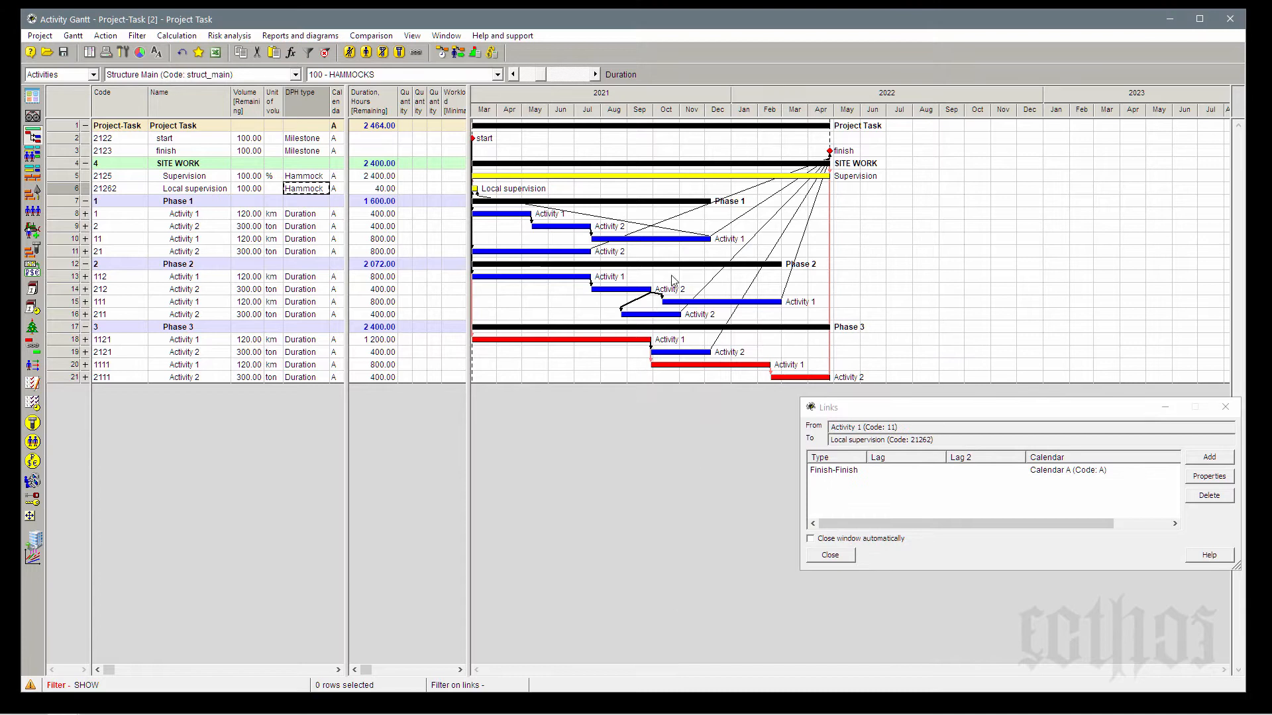
- Change the link from Activity 2 (code 21) to Local supervision to Finish-Finish
left_click_drag(584, 252, 490, 194)
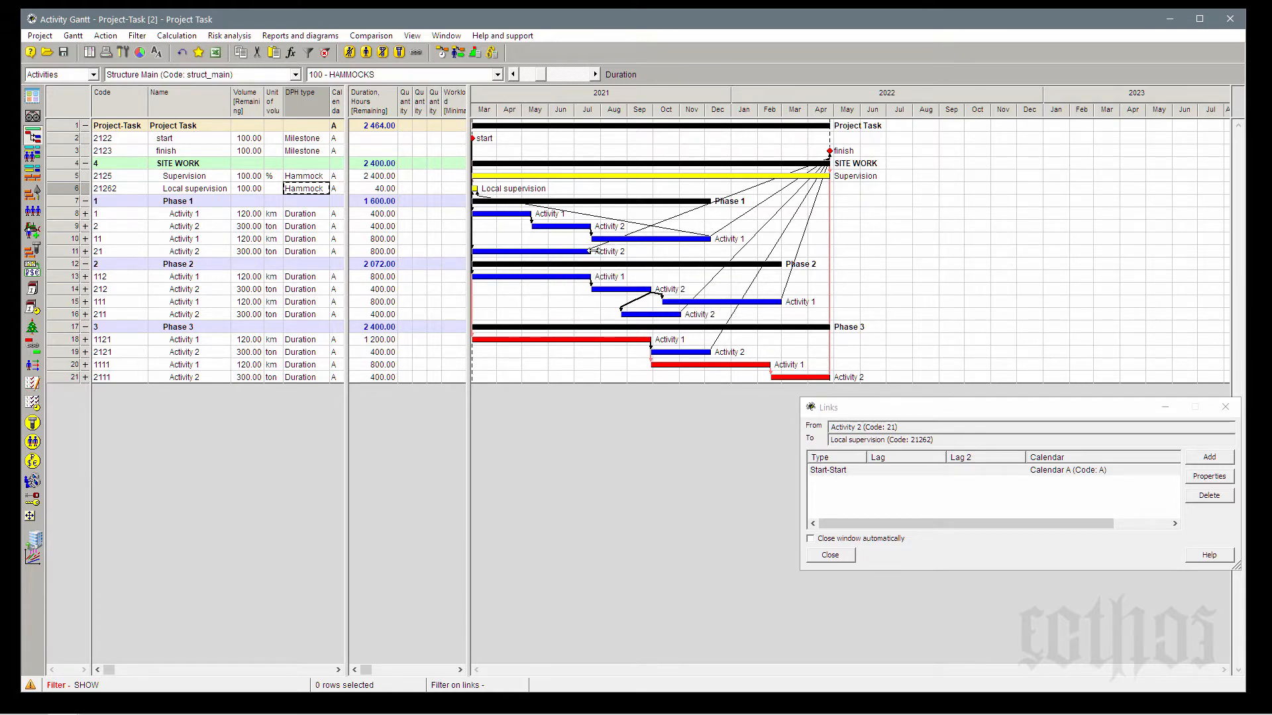
left_click_drag(588, 253, 484, 191)
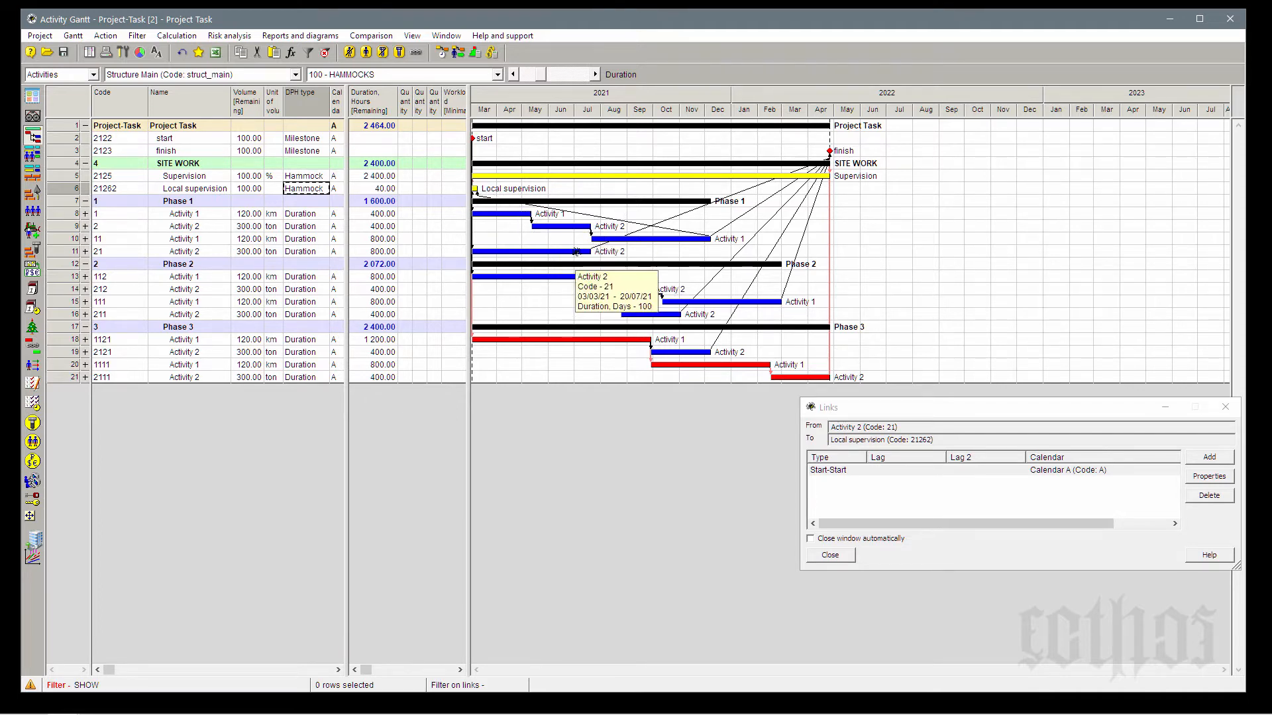
left_click_drag(577, 251, 490, 190)
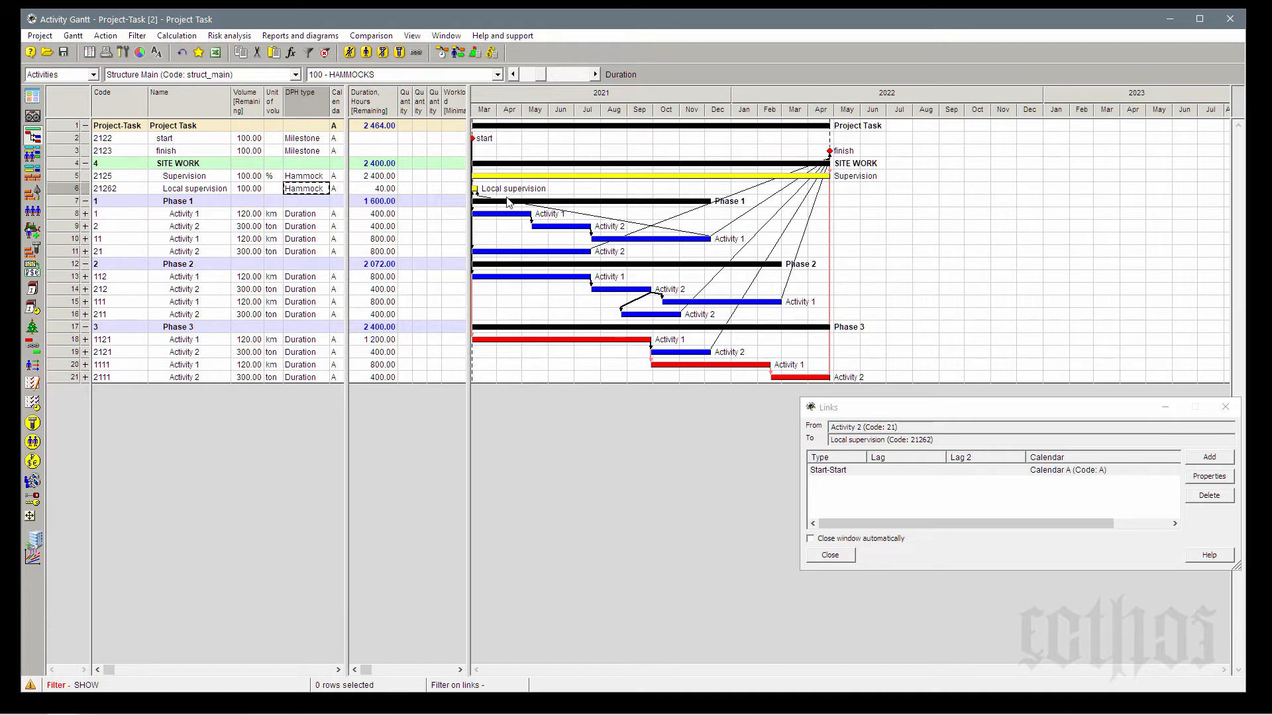
double_click(841, 471)
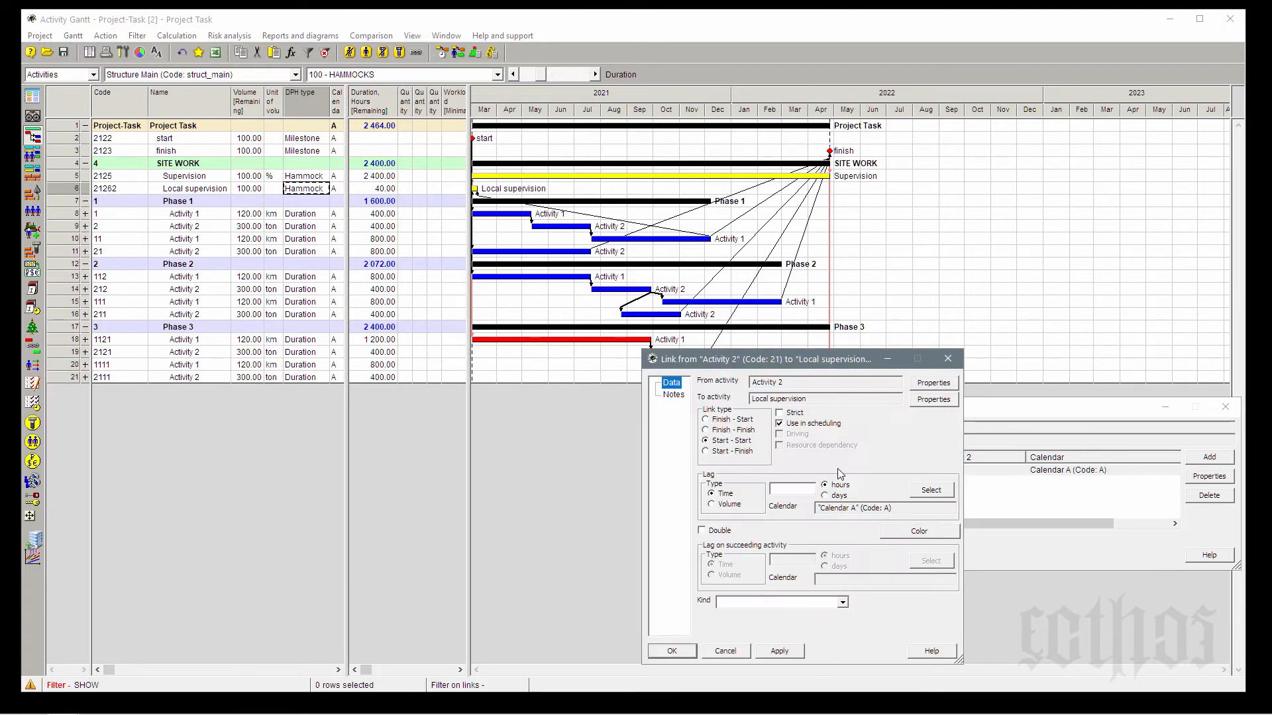
left_click(739, 431)
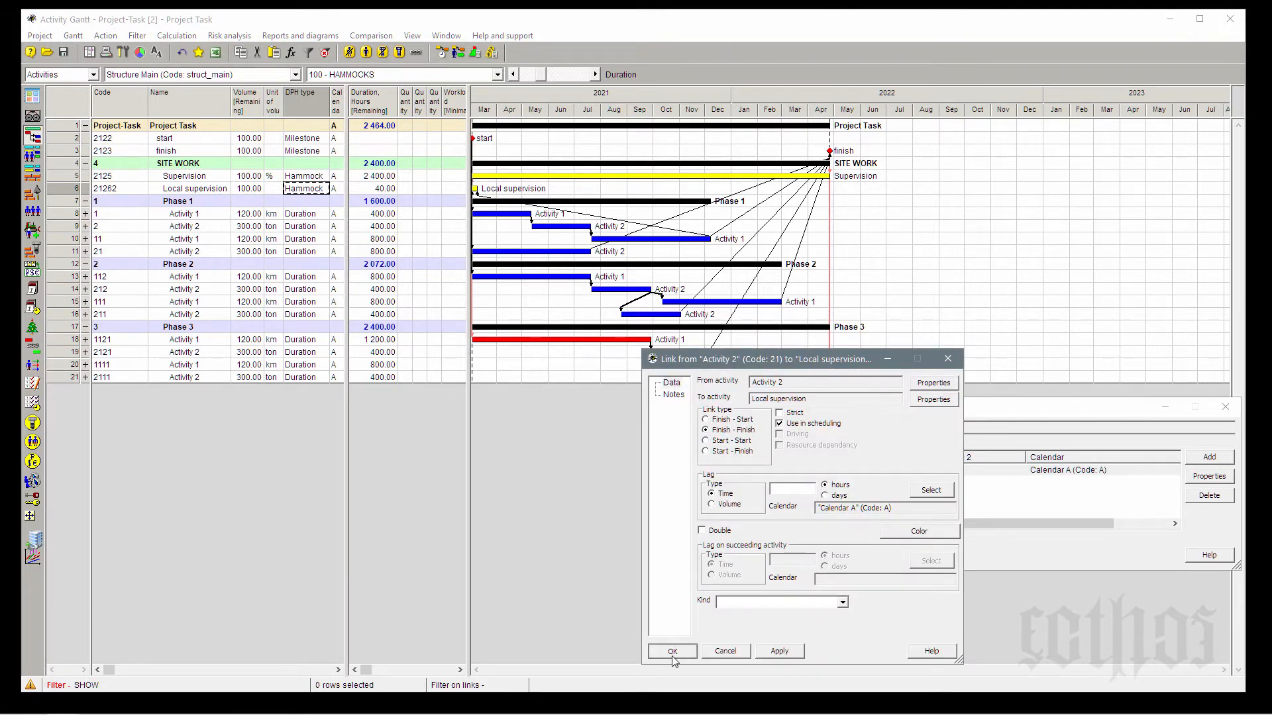
left_click(672, 653)
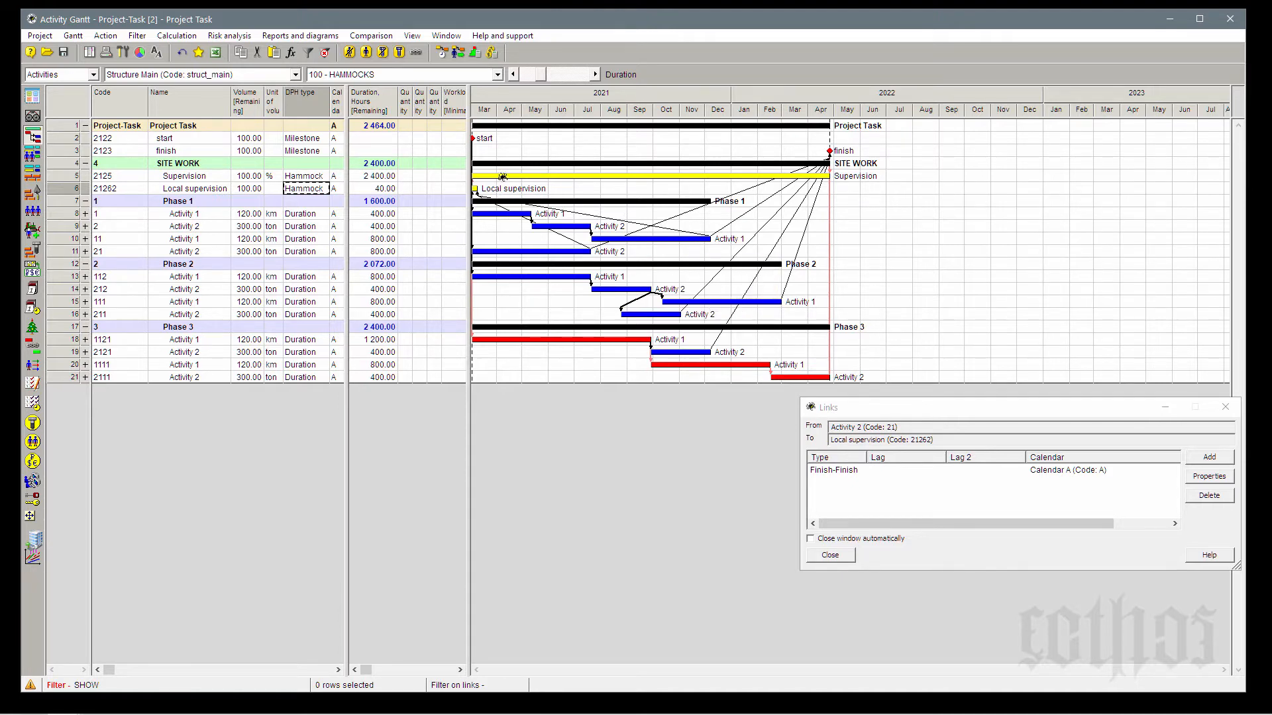
- Run simple scheduling in the Forward direction and check the dates of the Local supervision hammock
left_click(442, 52)
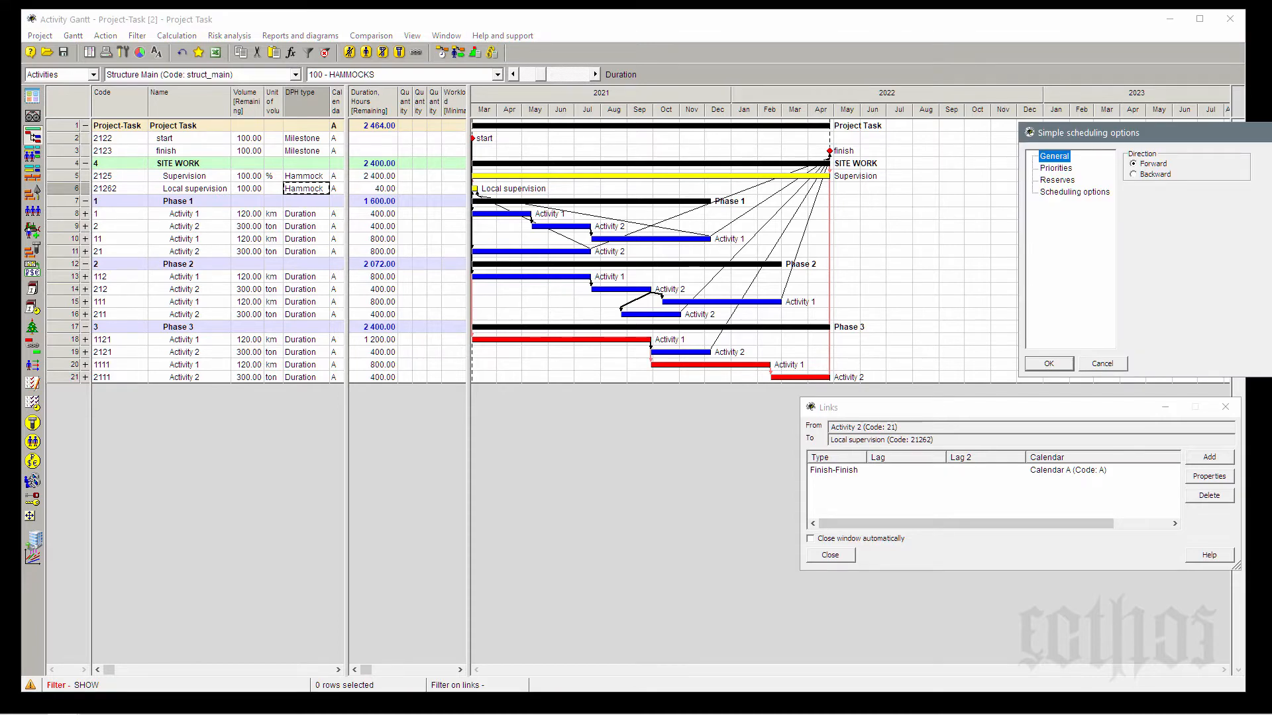
left_click_drag(1123, 134, 936, 352)
left_click(863, 583)
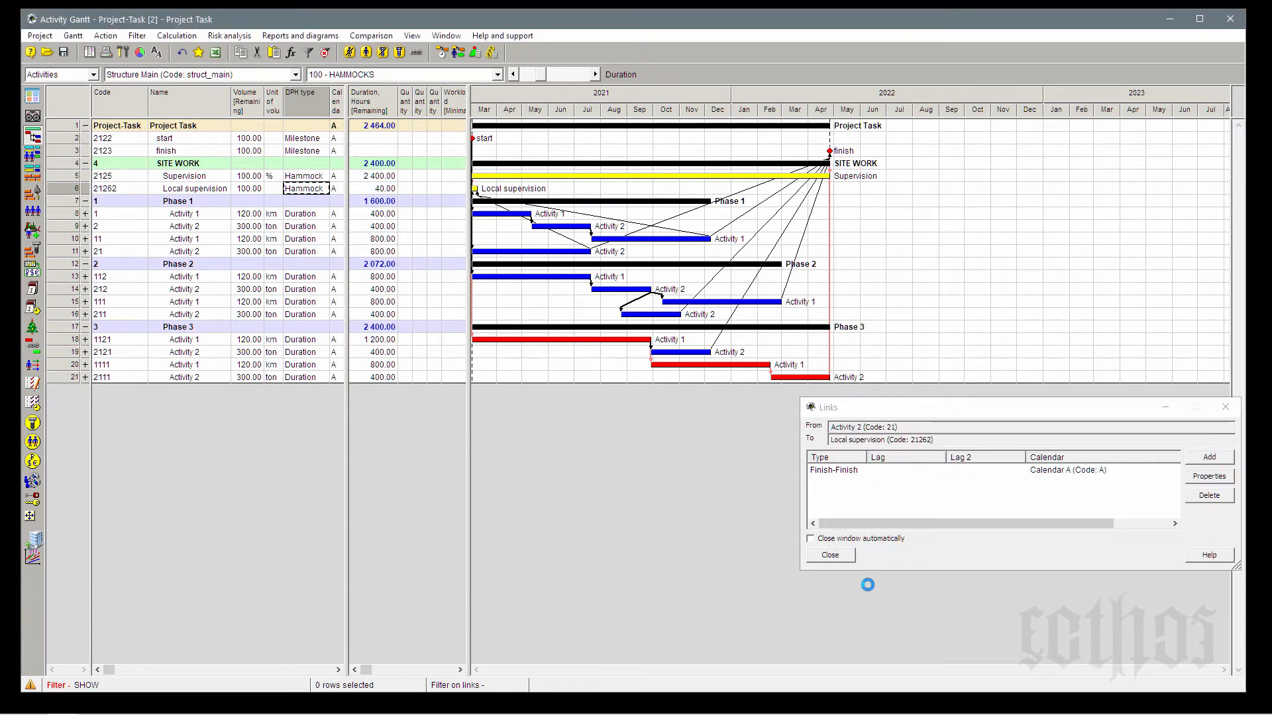
mouse_move(503, 181)
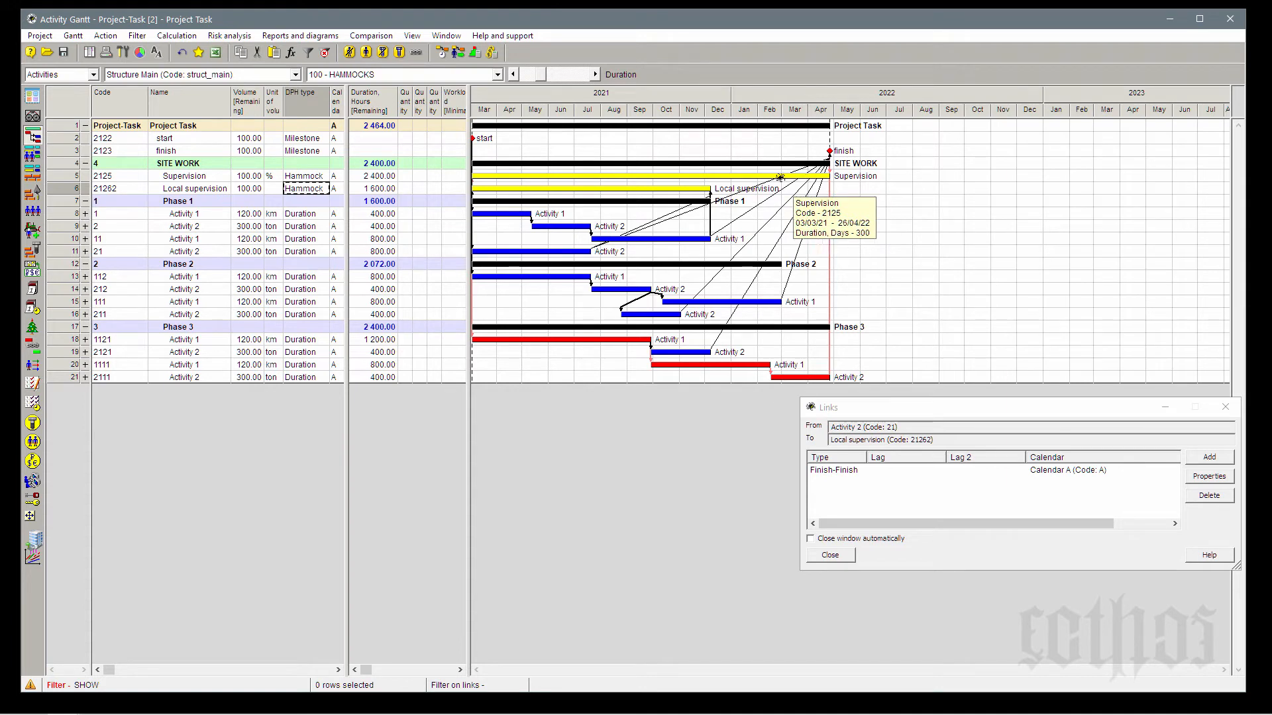
mouse_move(702, 188)
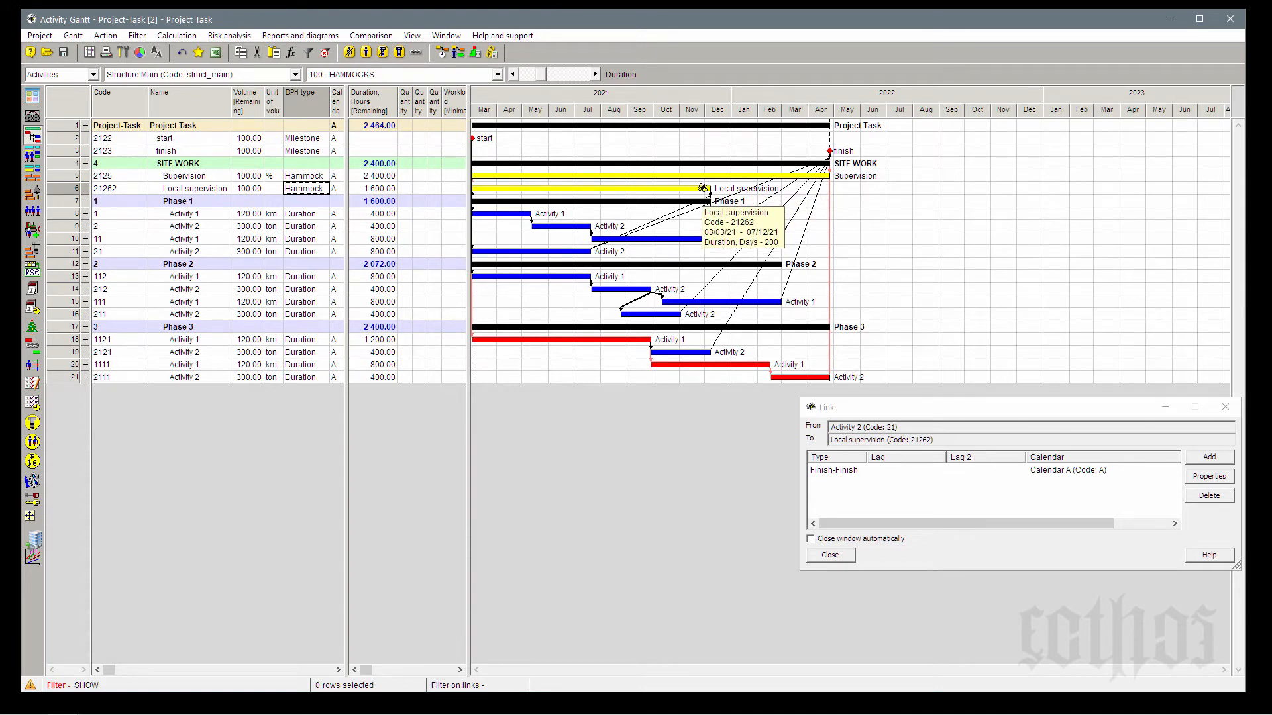
- Open the shared resource properties of the Supervision and Local supervision hammocks and create a new resource named supervisor
left_click(1225, 408)
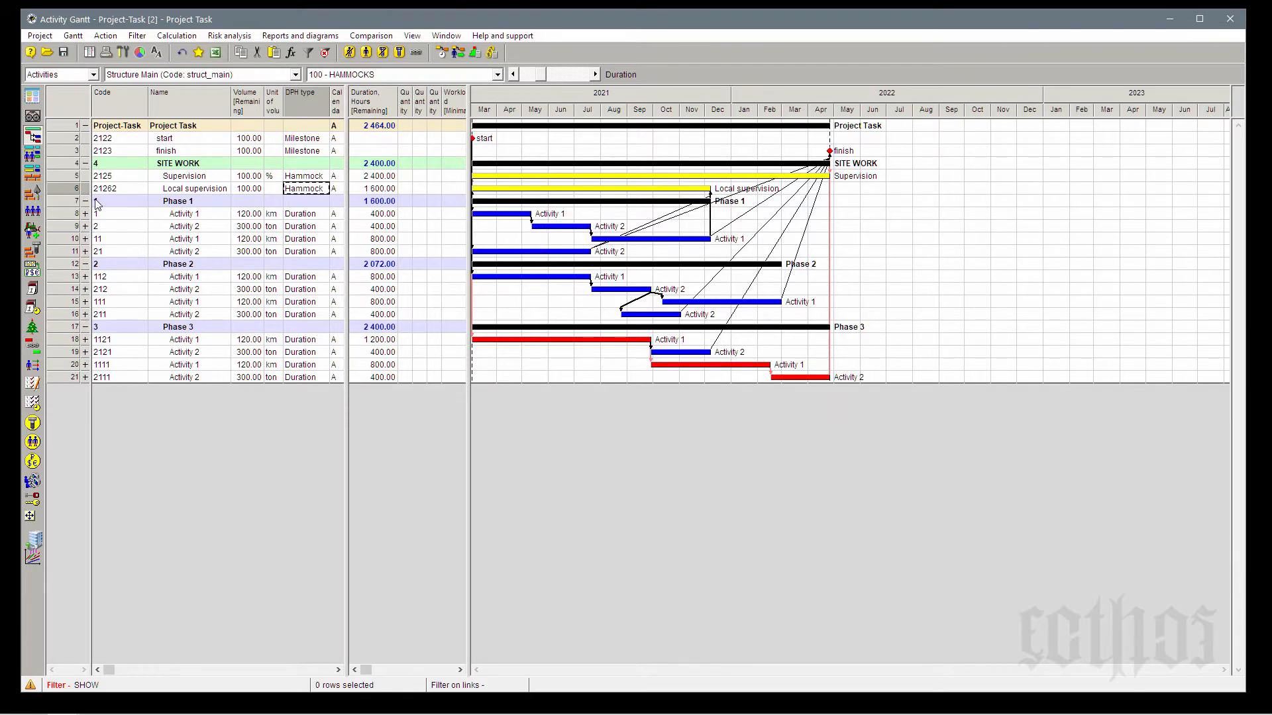
right_click(71, 190)
left_click(66, 176)
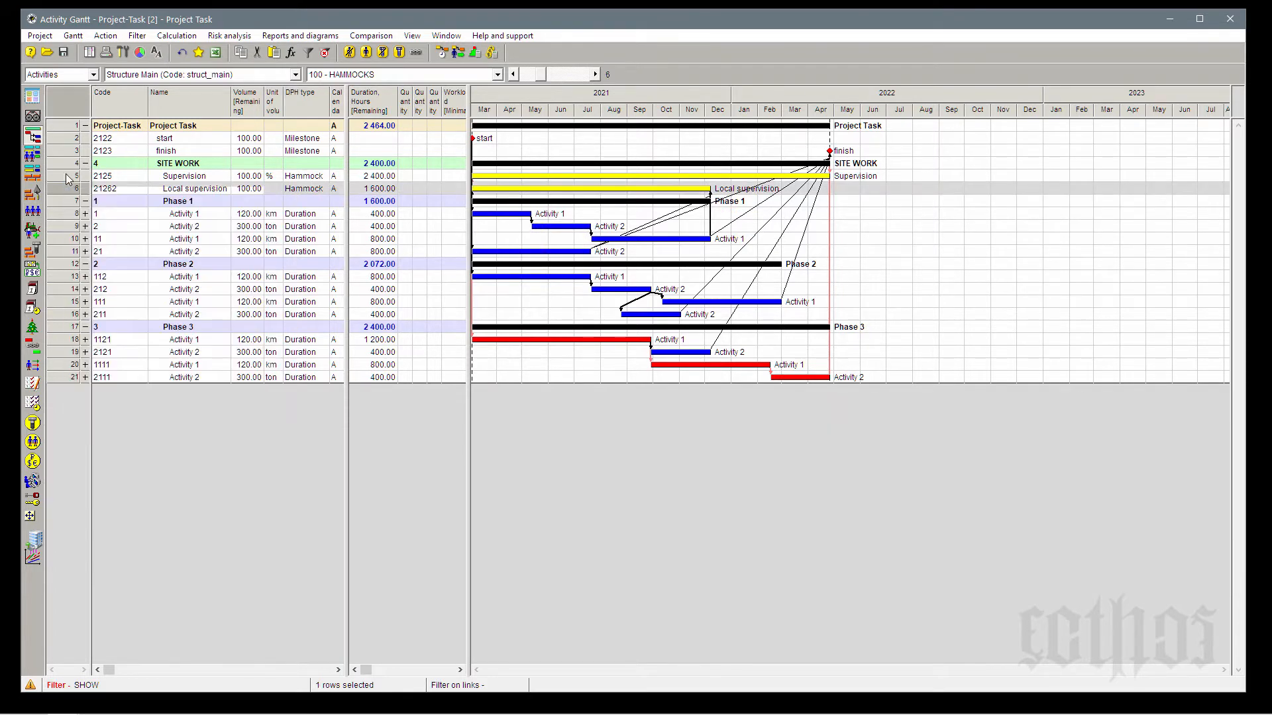
left_click(66, 190, "ctrl")
right_click(68, 191)
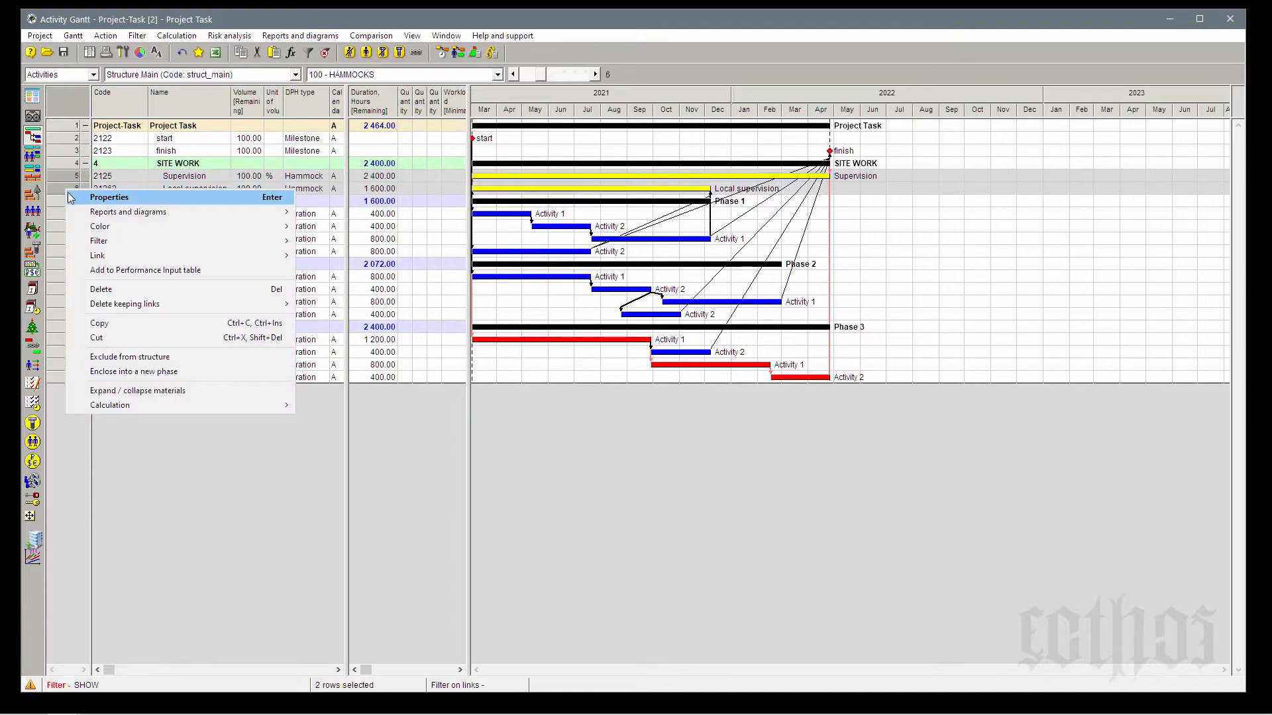
left_click(70, 197)
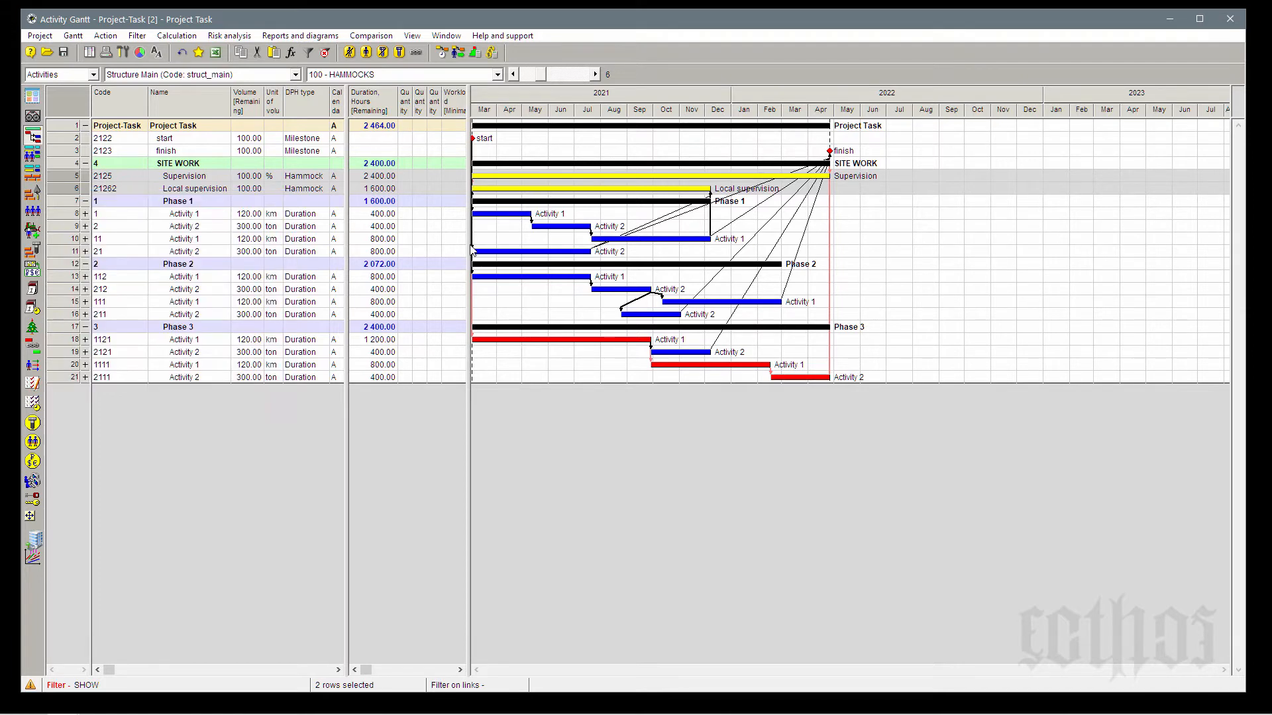
left_click(758, 264)
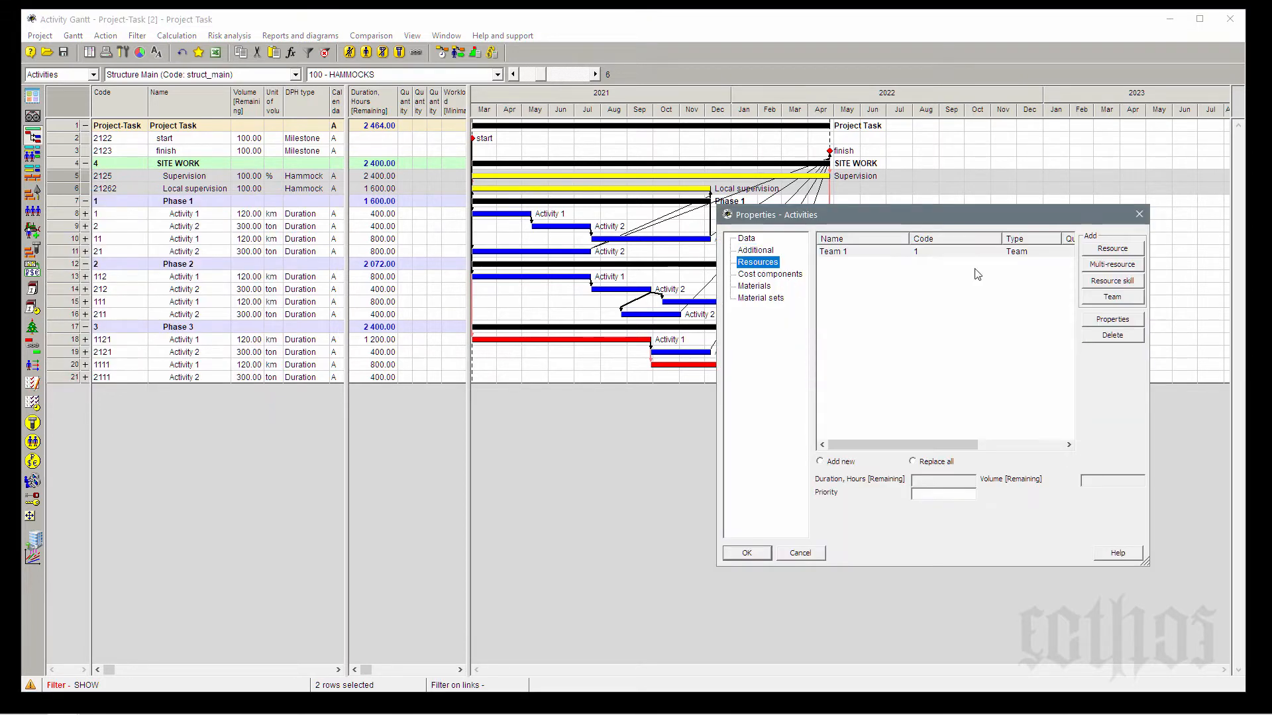
left_click(1132, 251)
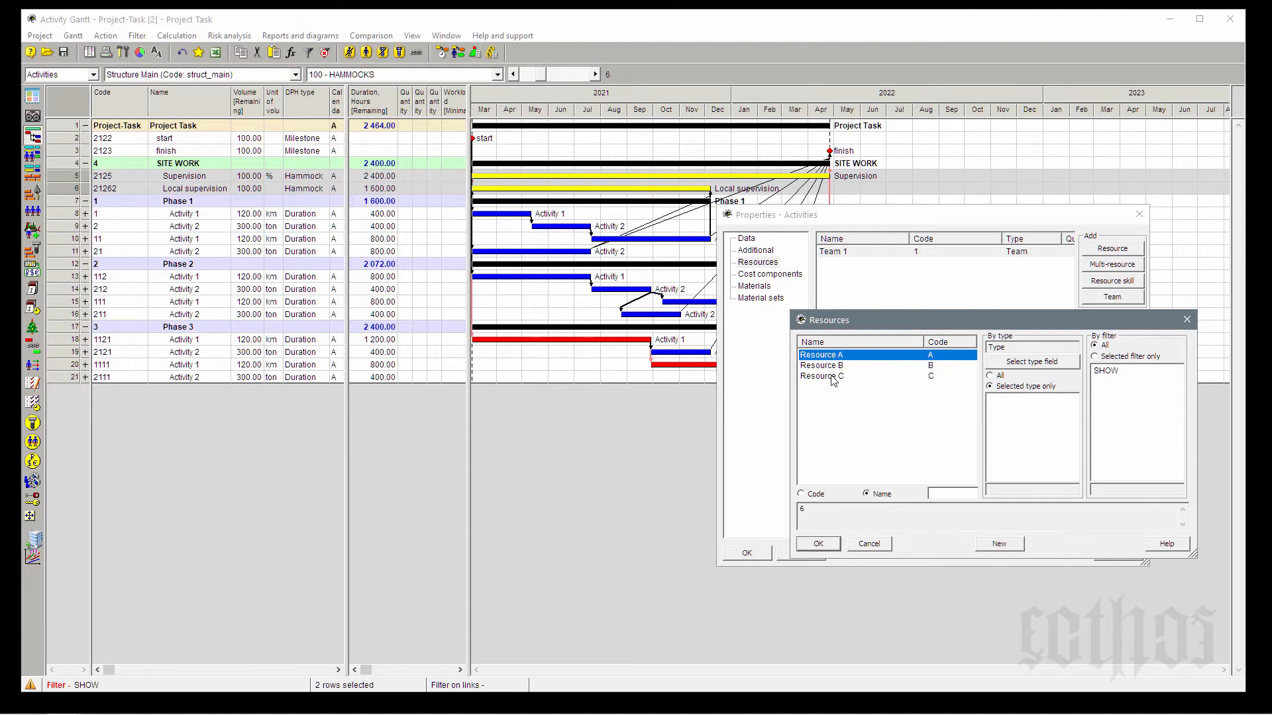
left_click(1000, 544)
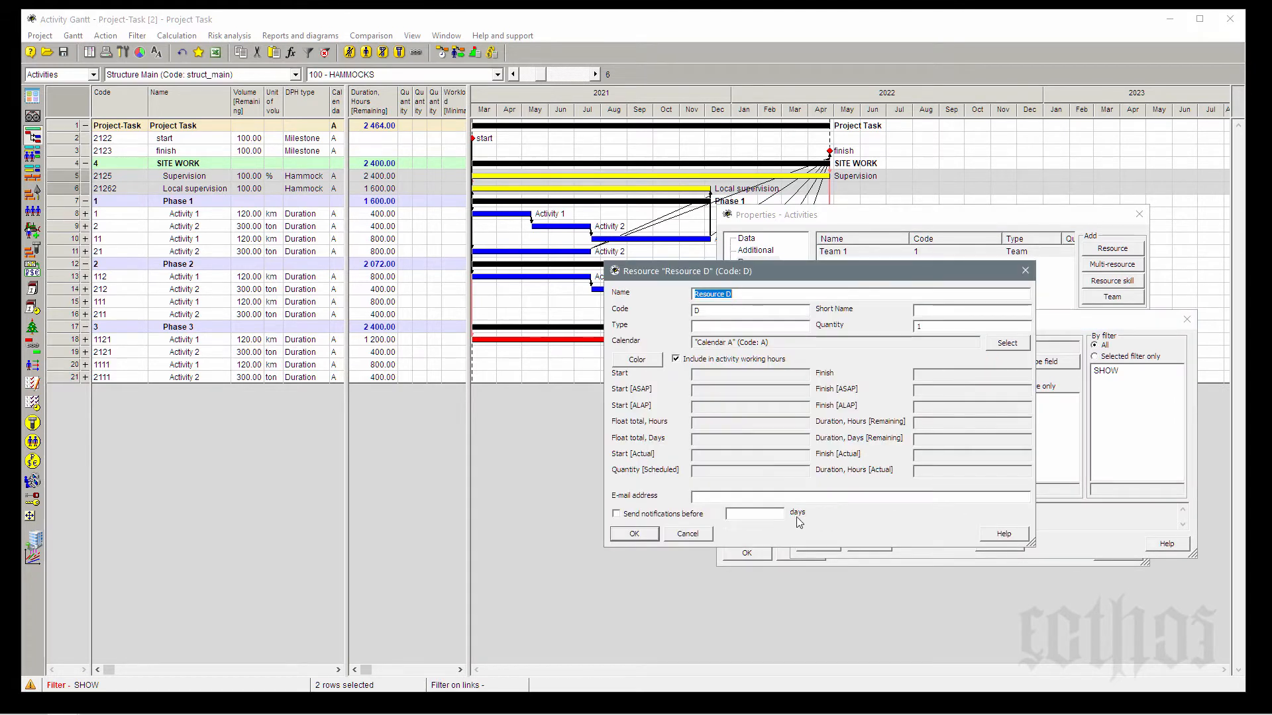
type("supervisor")
left_click(644, 537)
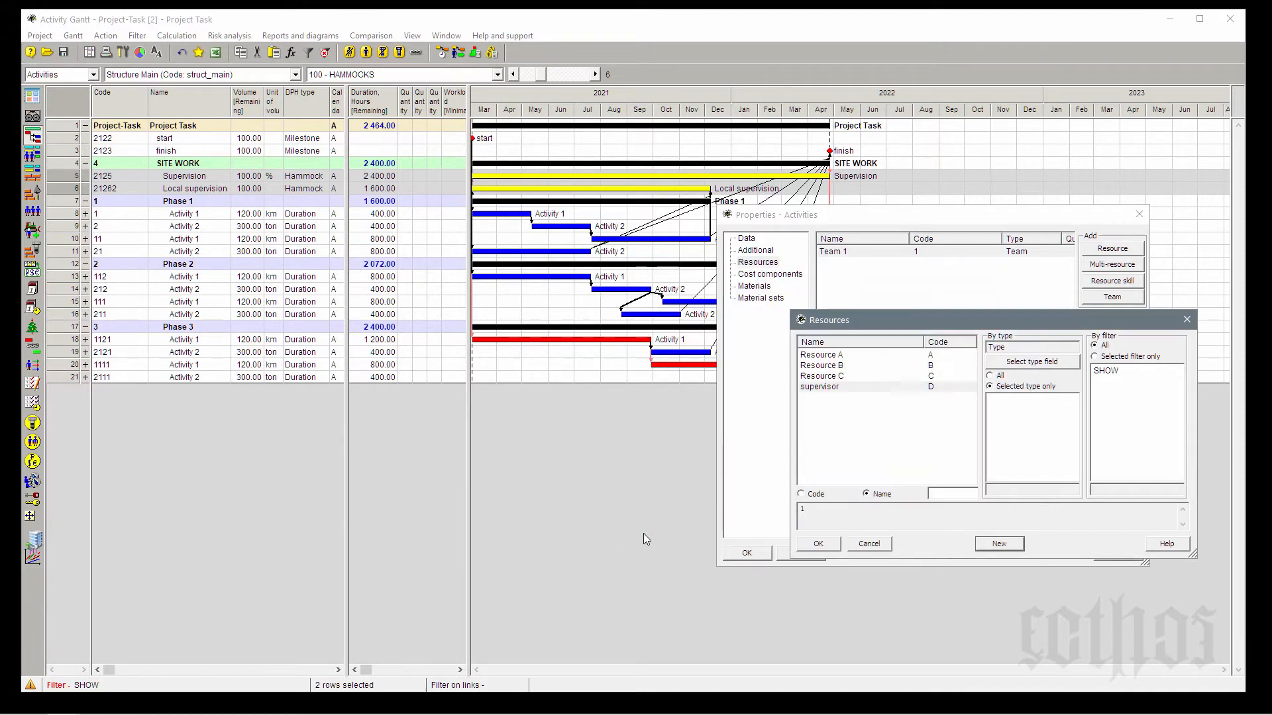
- Assign the supervisor resource to both hammocks with quantity 1 and a workload of 50
double_click(839, 390)
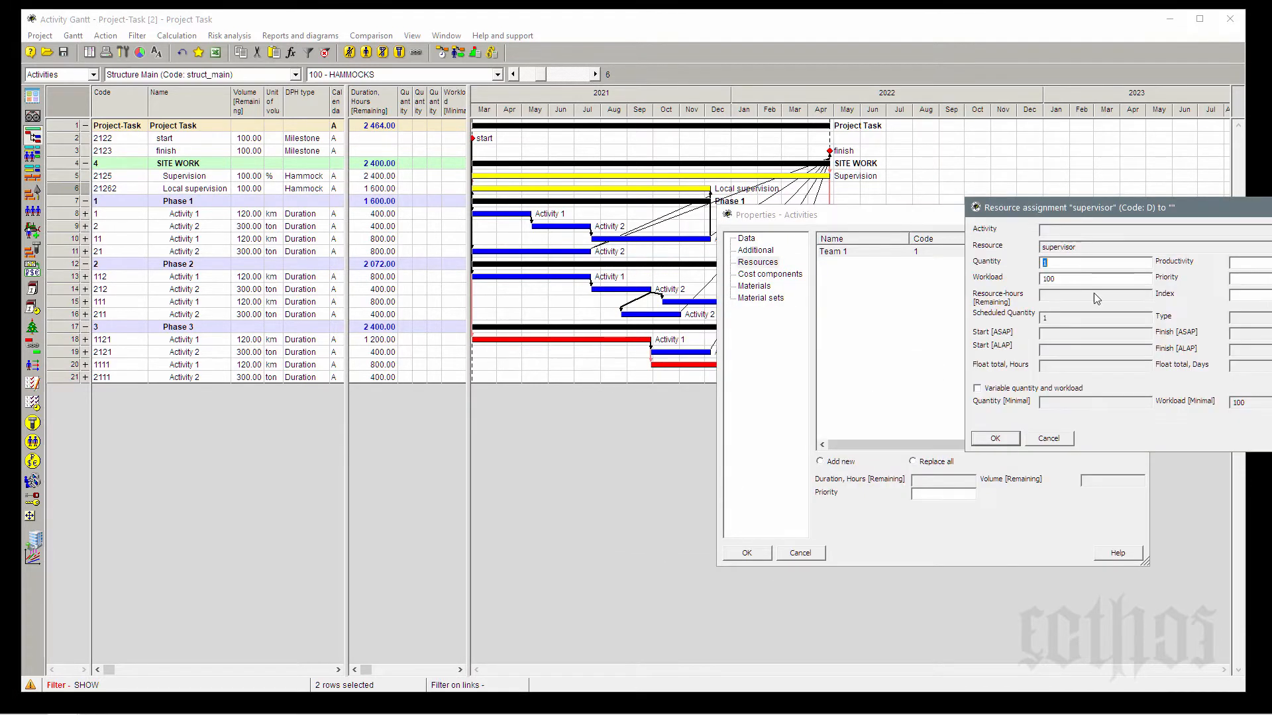
left_click_drag(1166, 205, 881, 241)
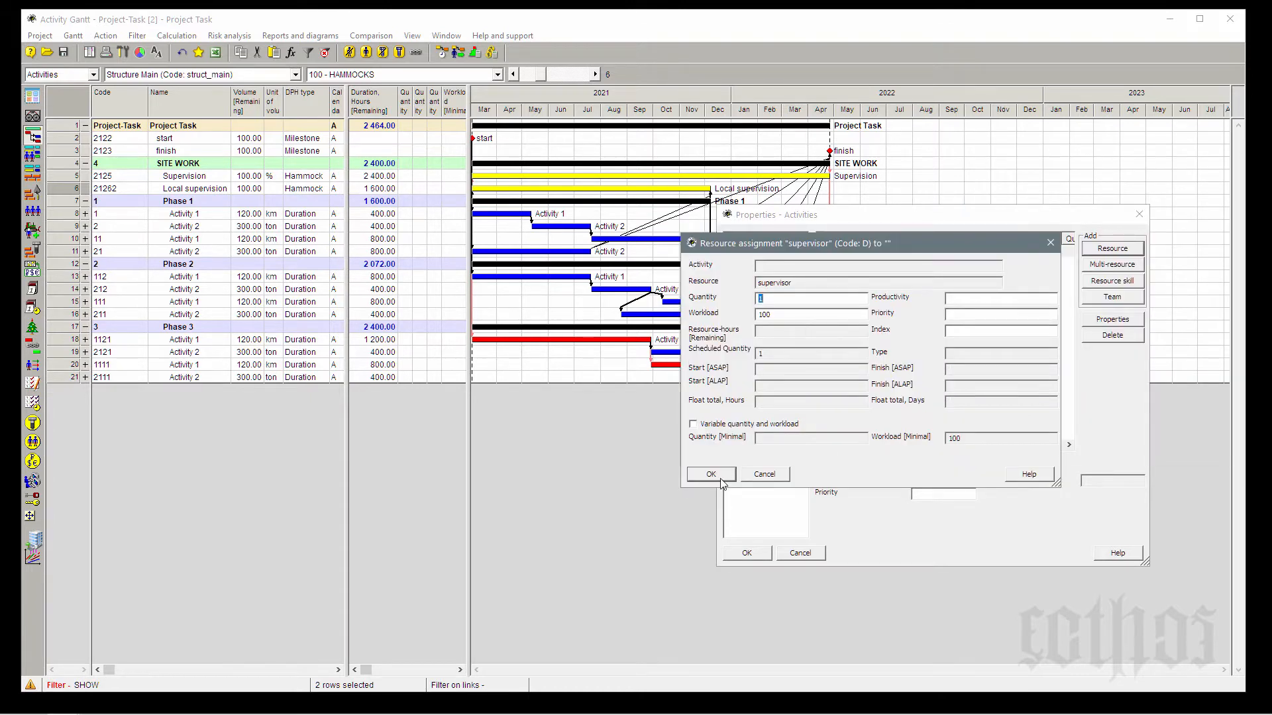
left_click(720, 475)
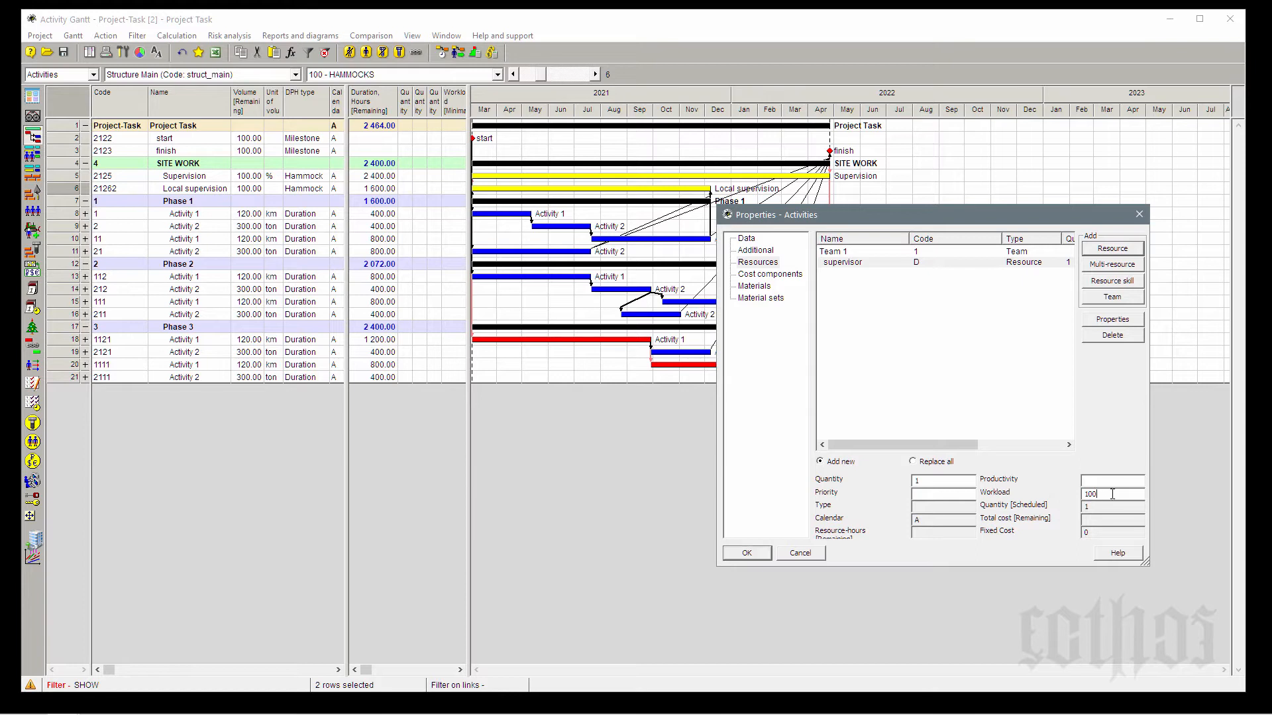
double_click(1090, 494)
type("50")
left_click(962, 480)
left_click(747, 553)
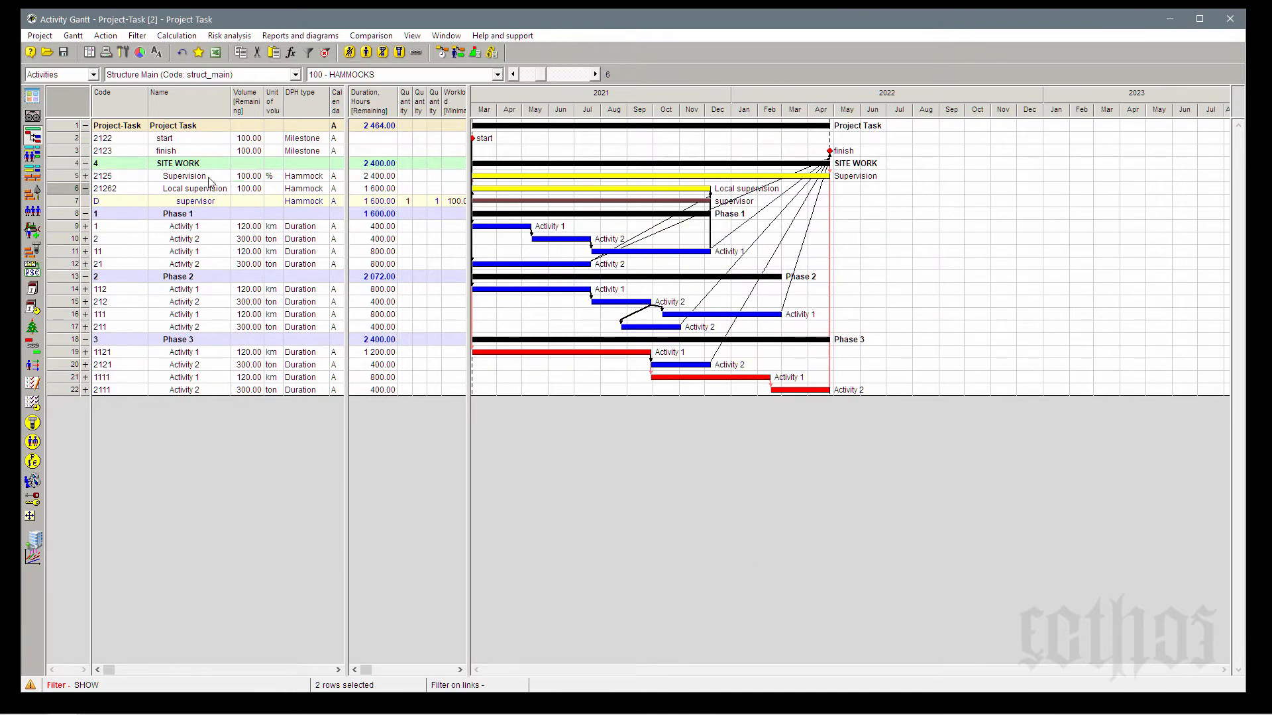
- Expand the Supervision hammock and check the supervisor assignments, calendars and DPH types of both hammocks
left_click(87, 177)
left_click(86, 176)
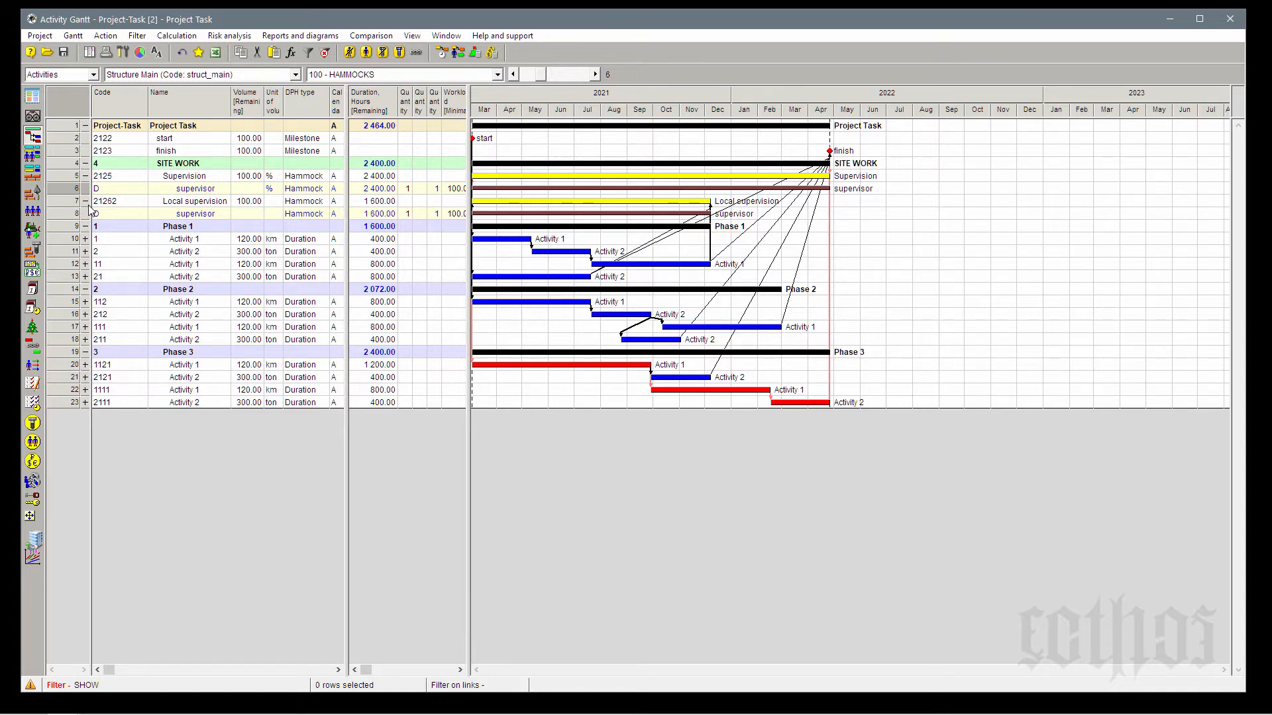
left_click(338, 179)
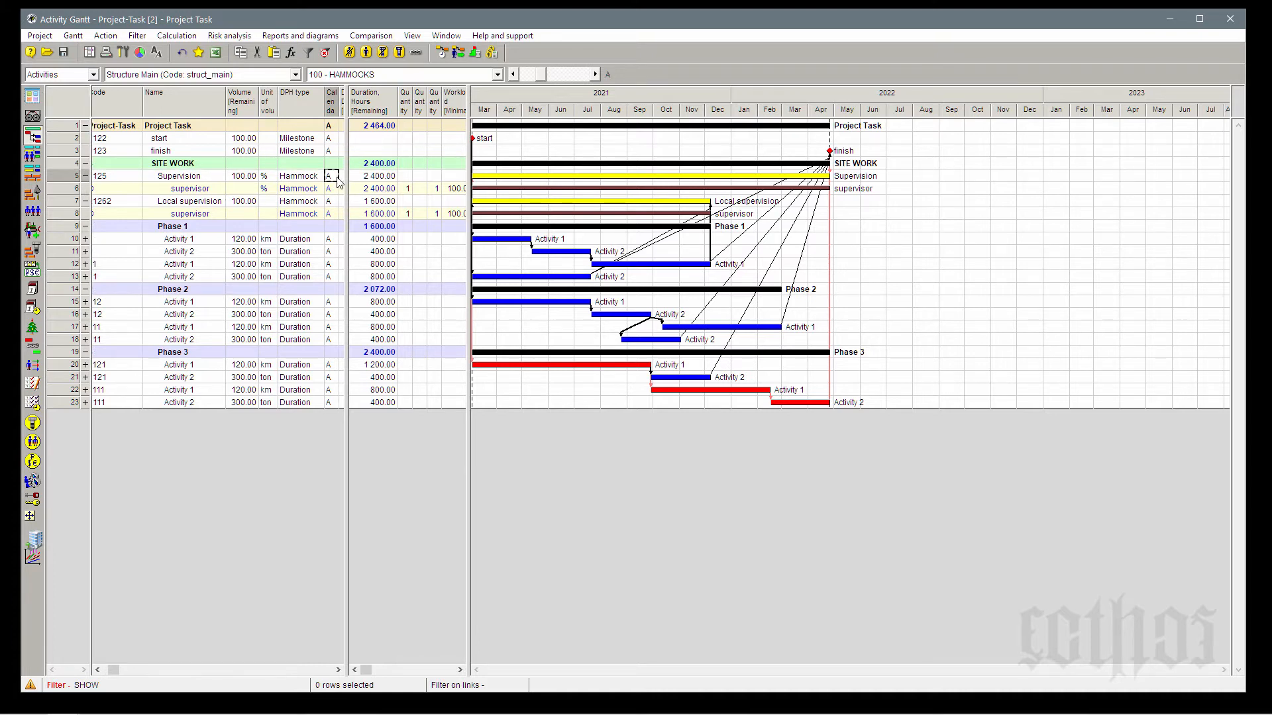
left_click(298, 201)
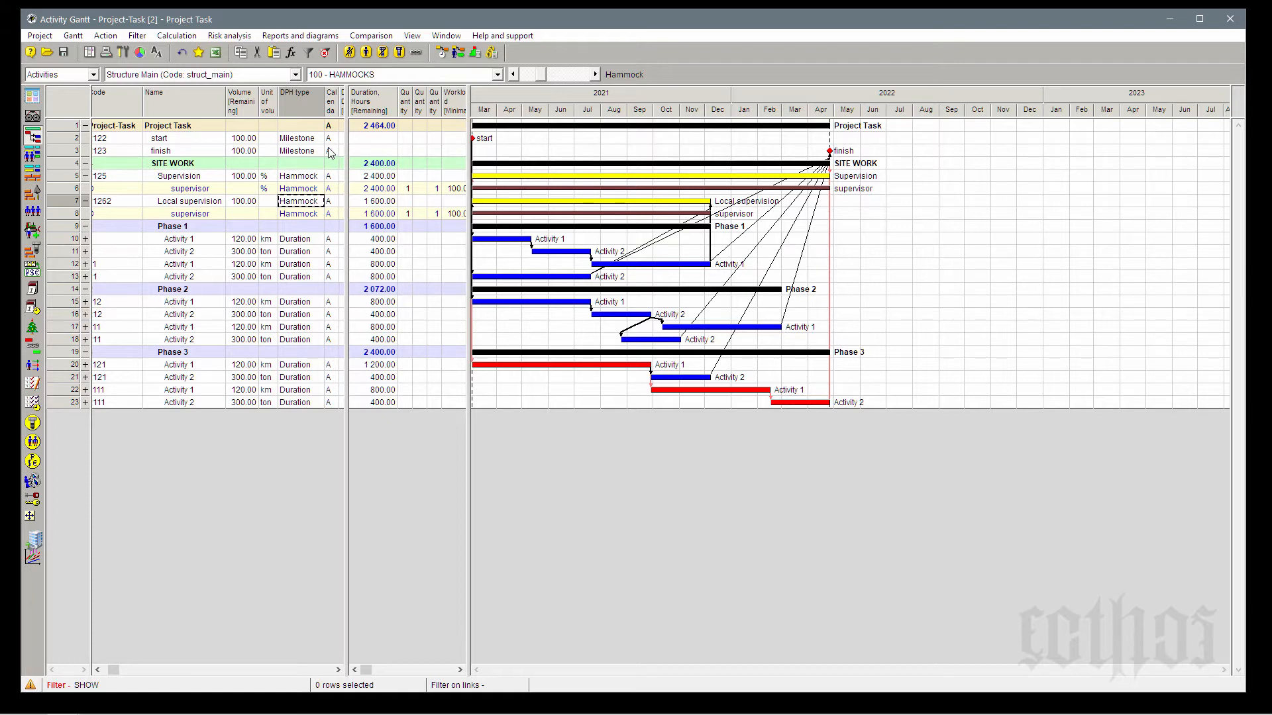
left_click(276, 202)
key("Home")
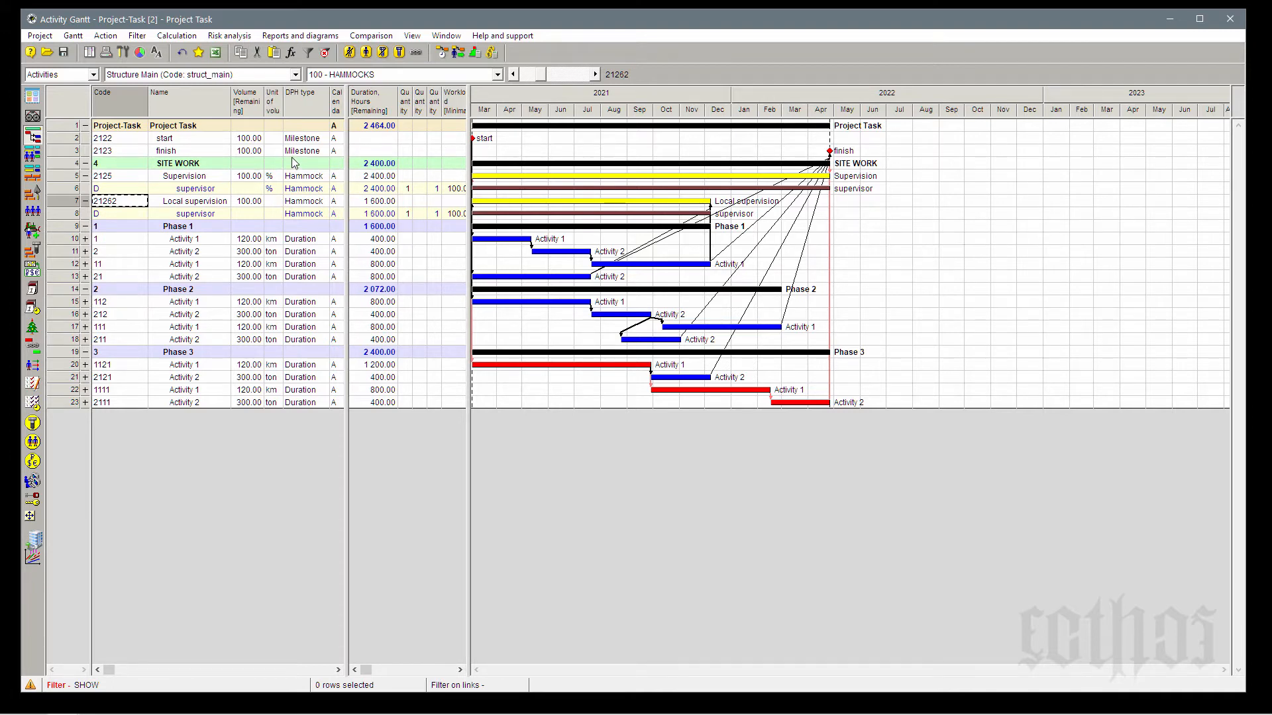
- Run simple scheduling in the Forward direction with Detailed schedule enabled, and check the hammocks' working periods on a daily time scale
left_click(443, 56)
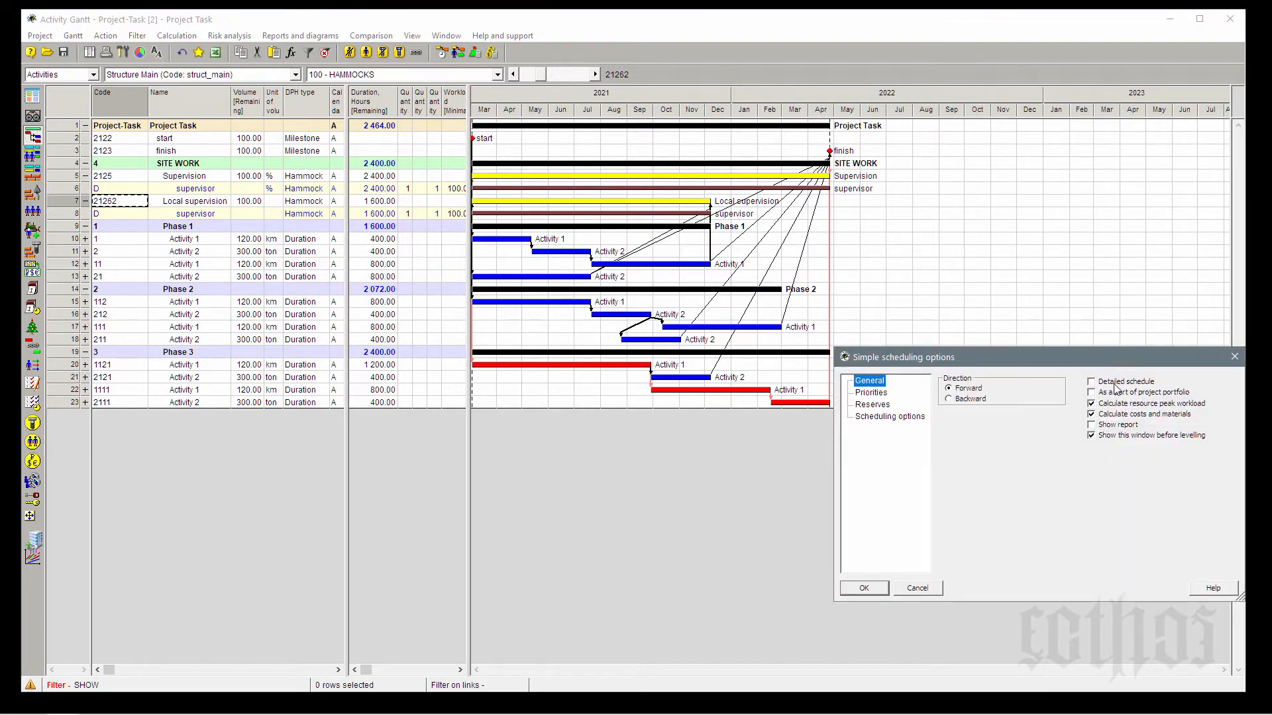
left_click(1115, 384)
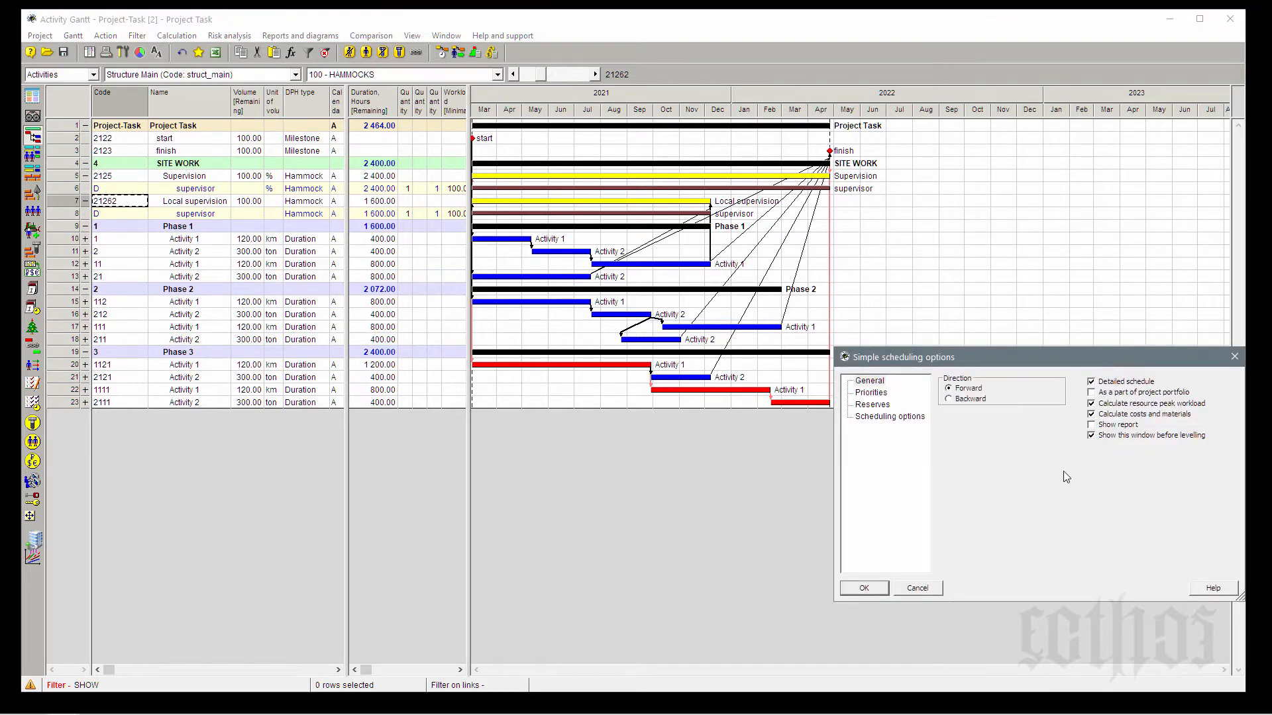
left_click(865, 588)
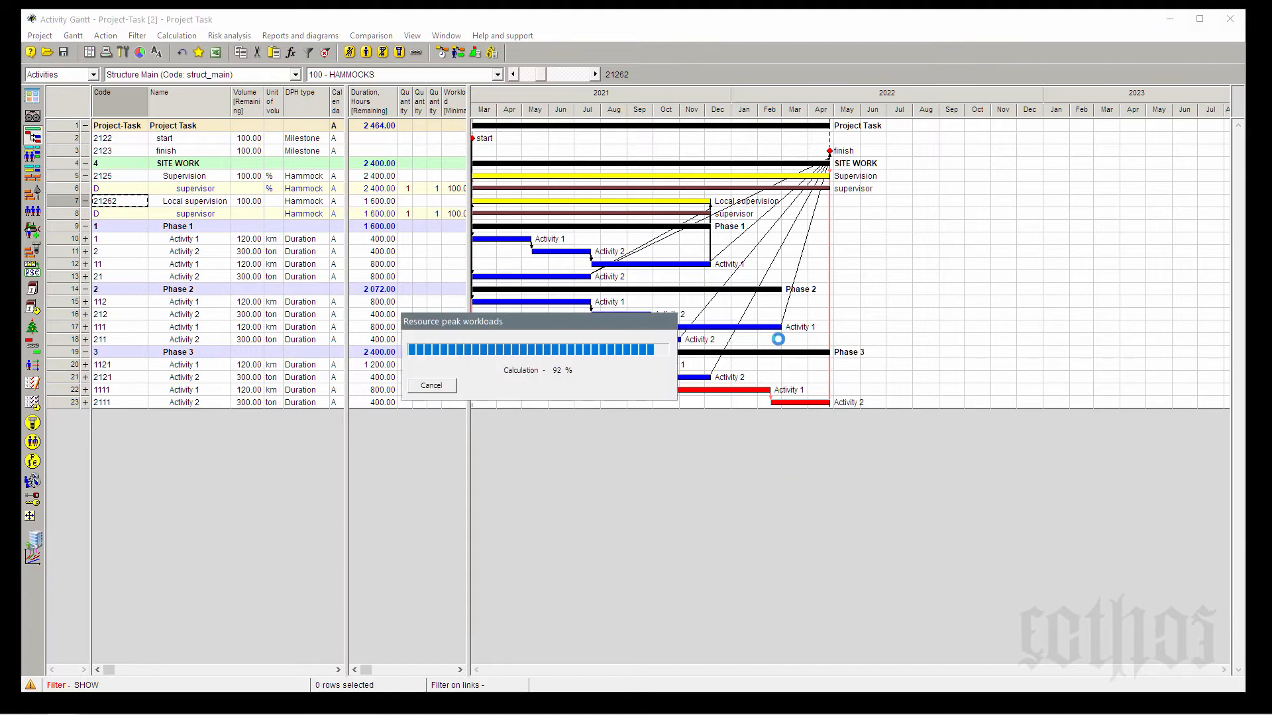
left_click(596, 74)
left_click(595, 75)
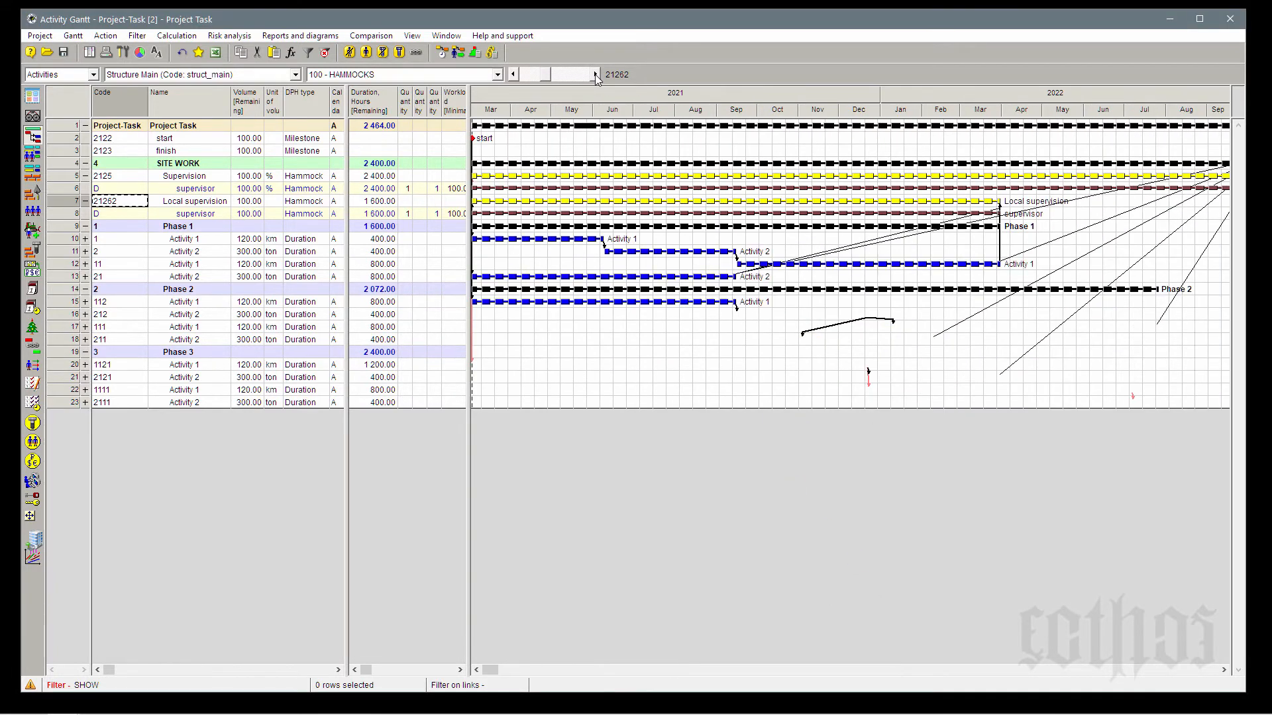
left_click(595, 74)
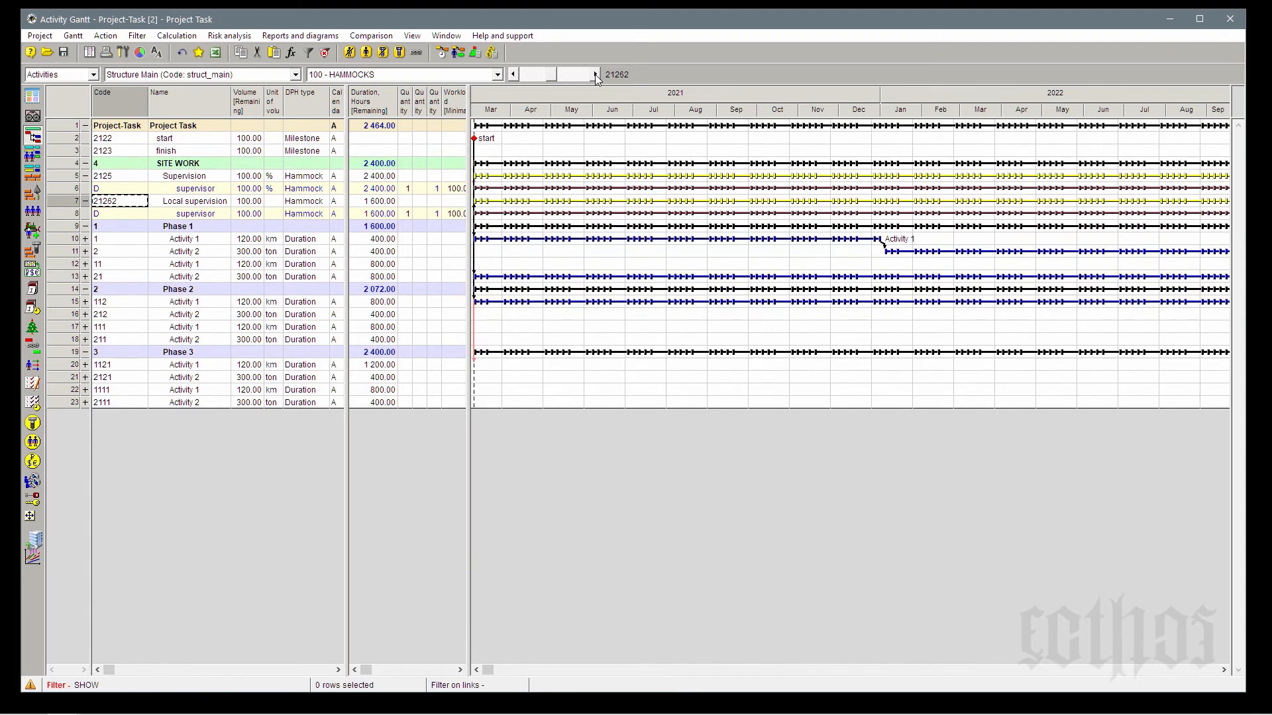
left_click(596, 75)
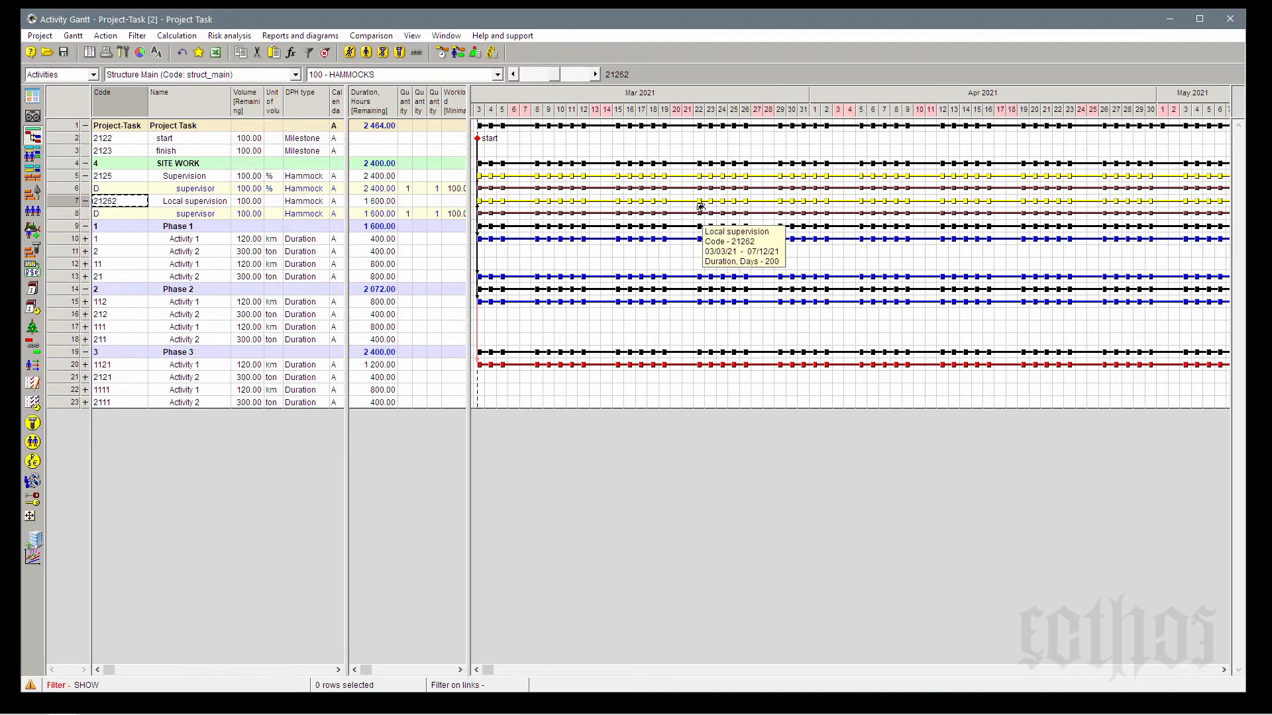
- Collapse the resource assignments under both hammocks and fit the time scale to the whole project
left_click(85, 202)
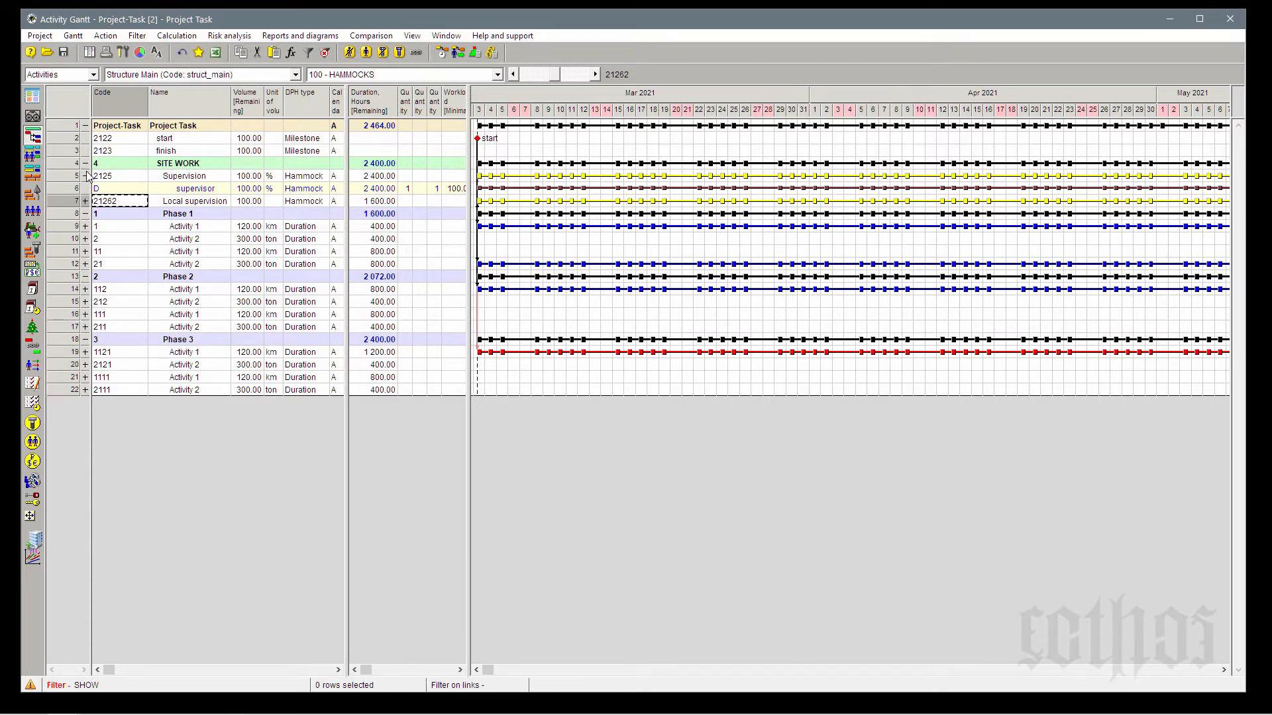
left_click(85, 176)
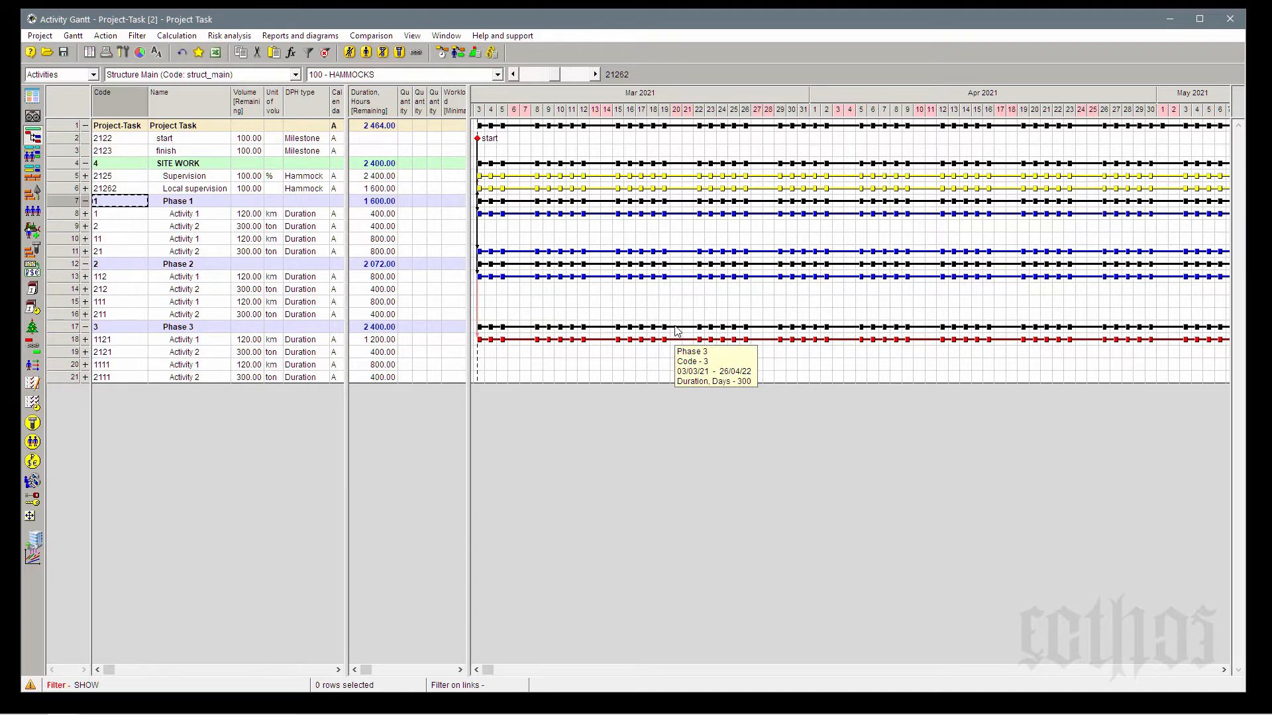
right_click(535, 93)
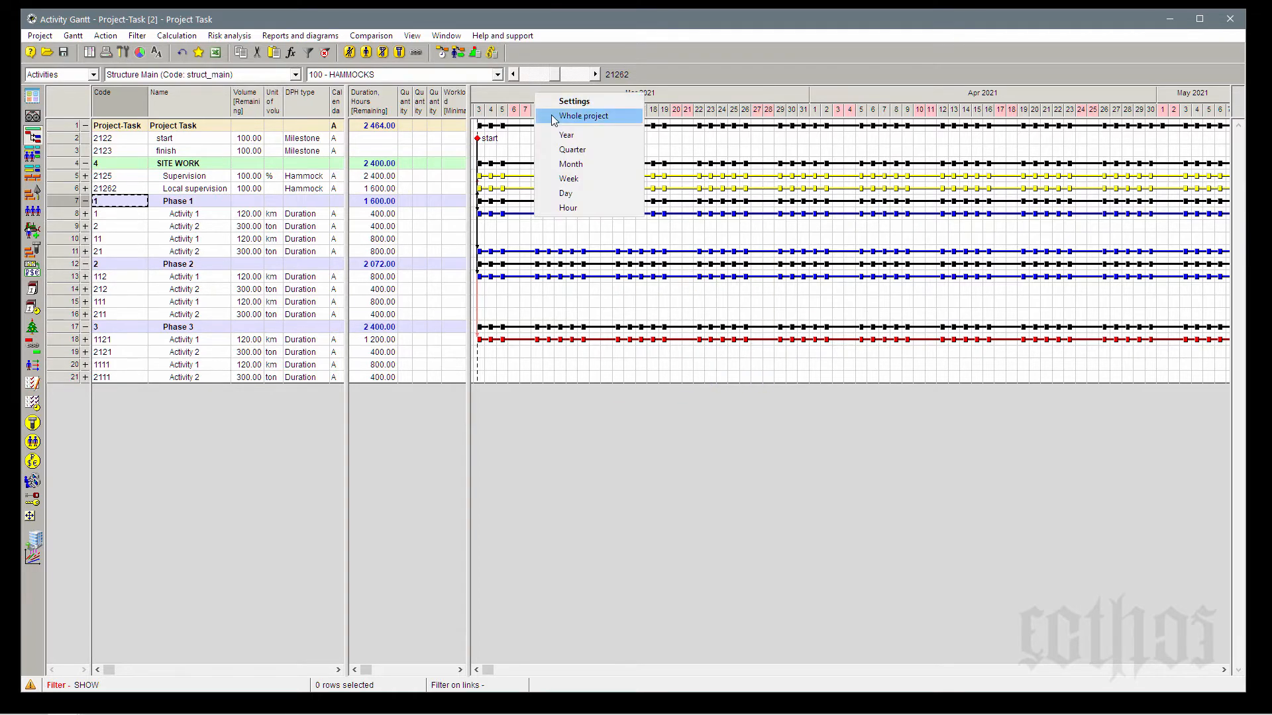
left_click(554, 119)
left_click(458, 53)
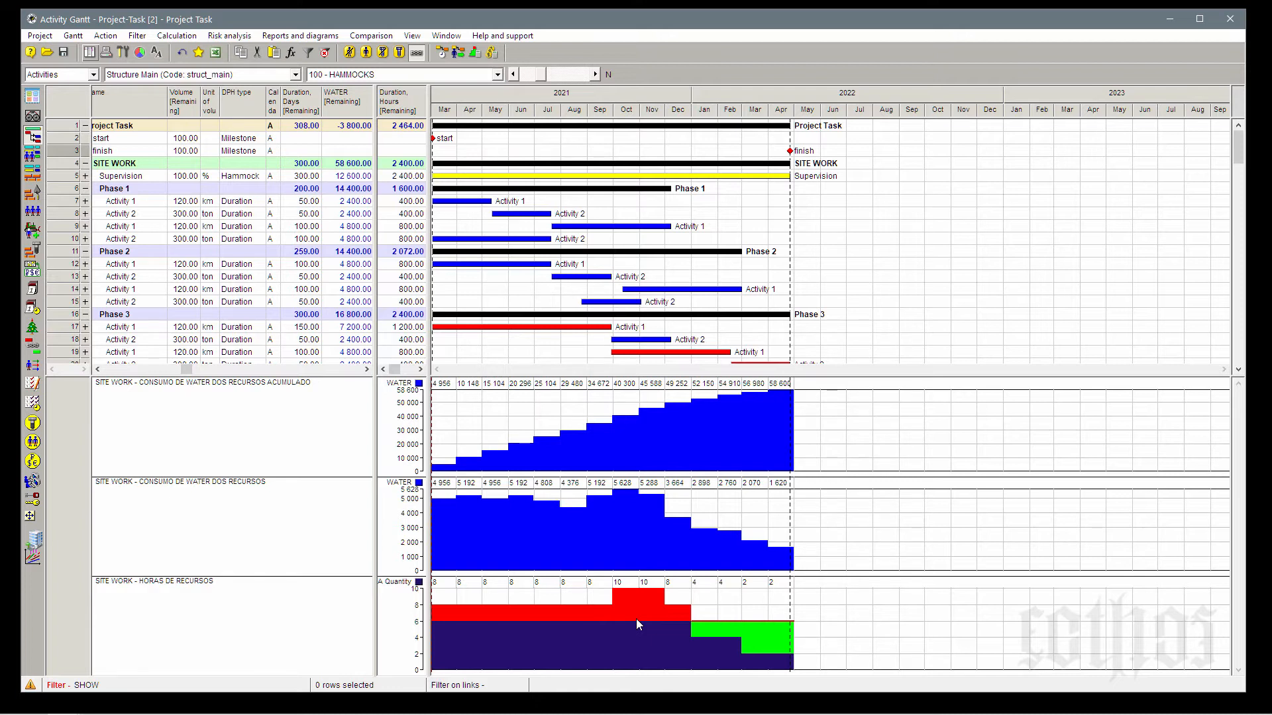
- Examine the SITE WORK schedule with its water consumption and resource quantity diagrams on an enlarged time scale
mouse_move(645, 350)
left_click(608, 74)
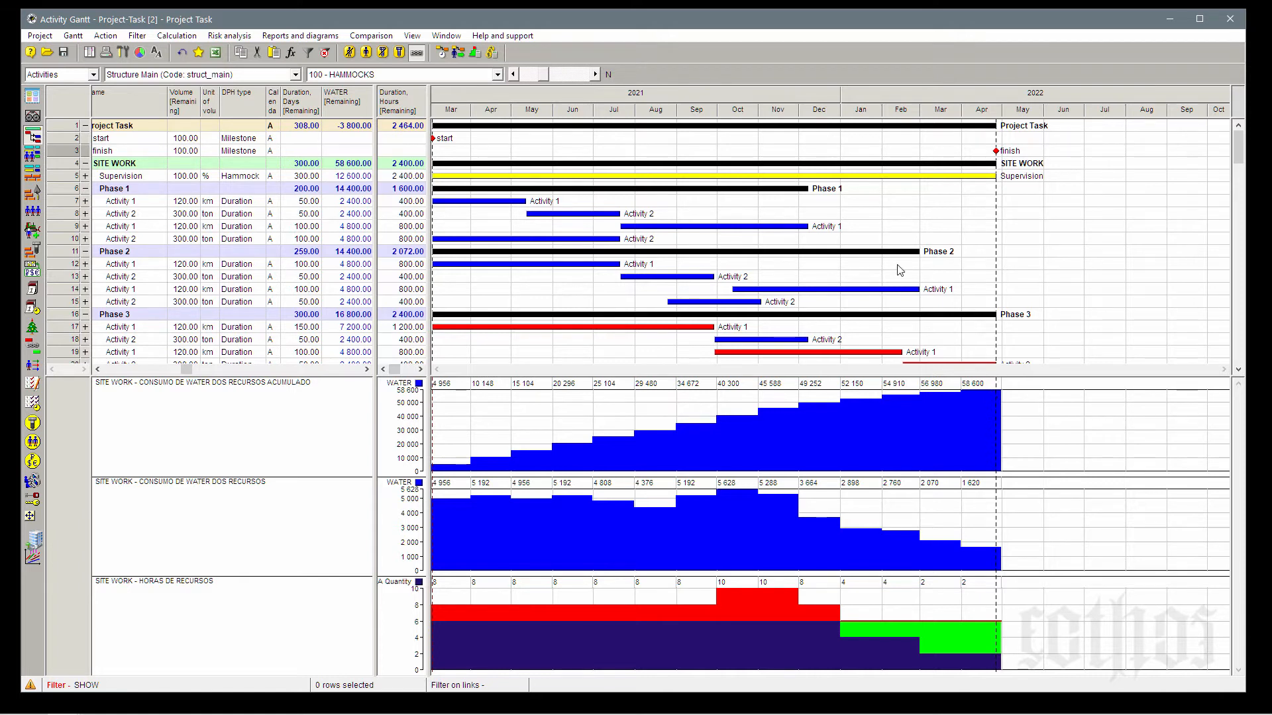
mouse_move(806, 175)
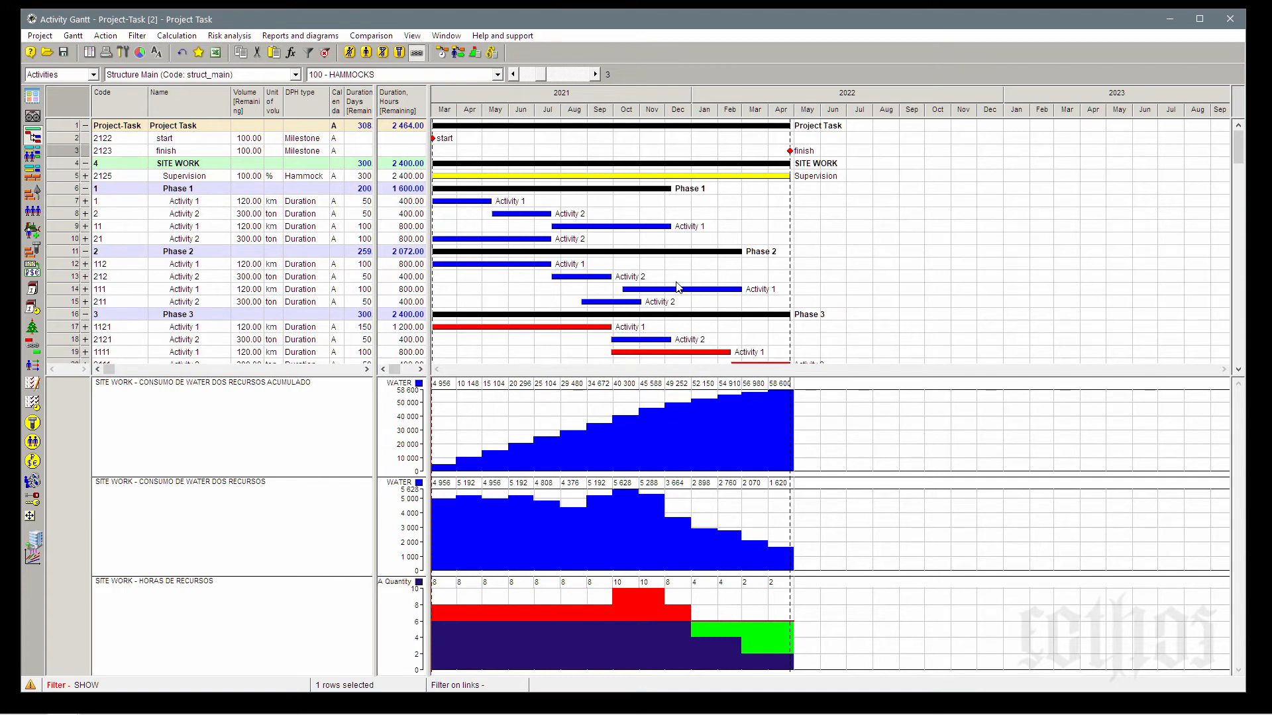
- Switch to the 110 - SEMI - FULL layout and narrow the activity table so its Duration, Days column is hidden
left_click(453, 78)
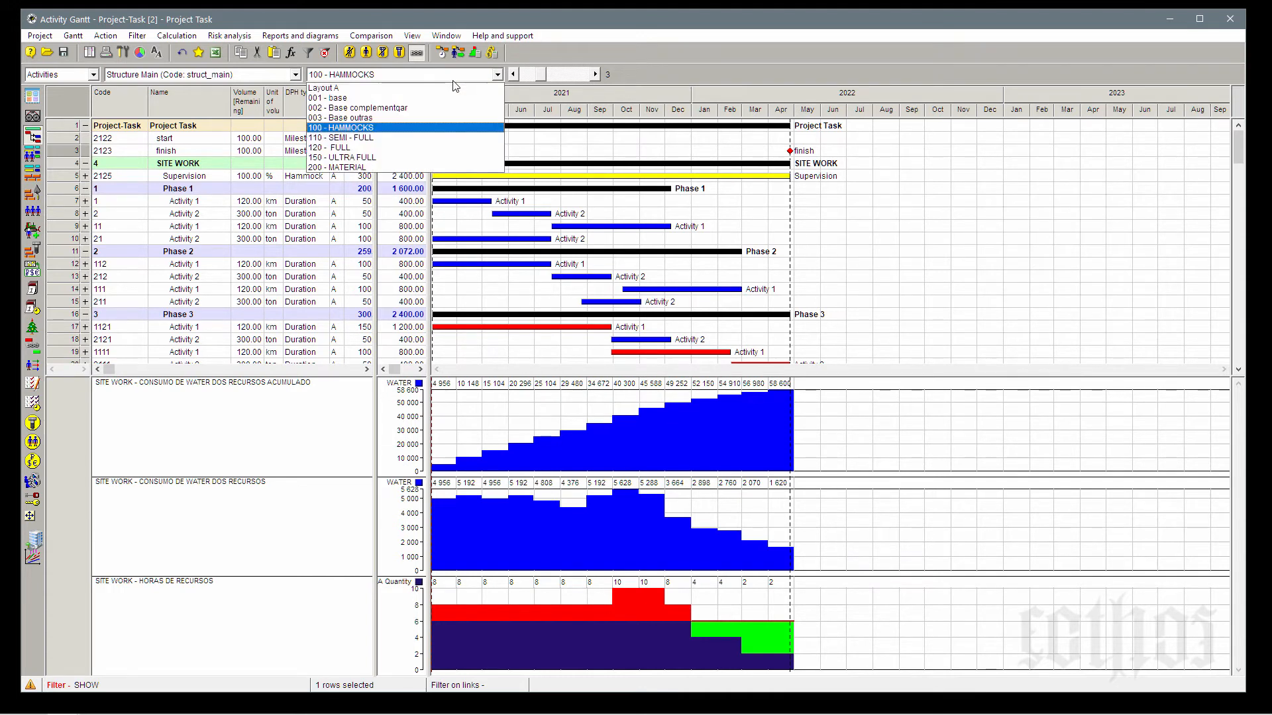
left_click(465, 138)
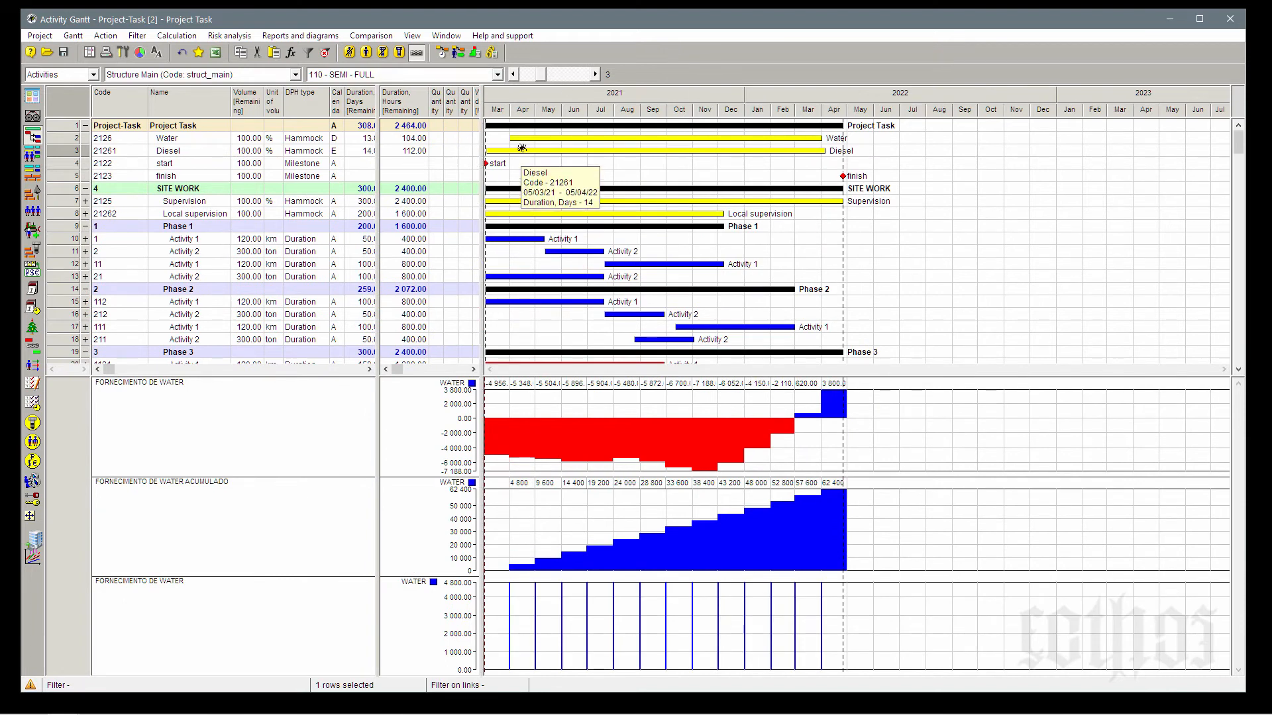
left_click(273, 175)
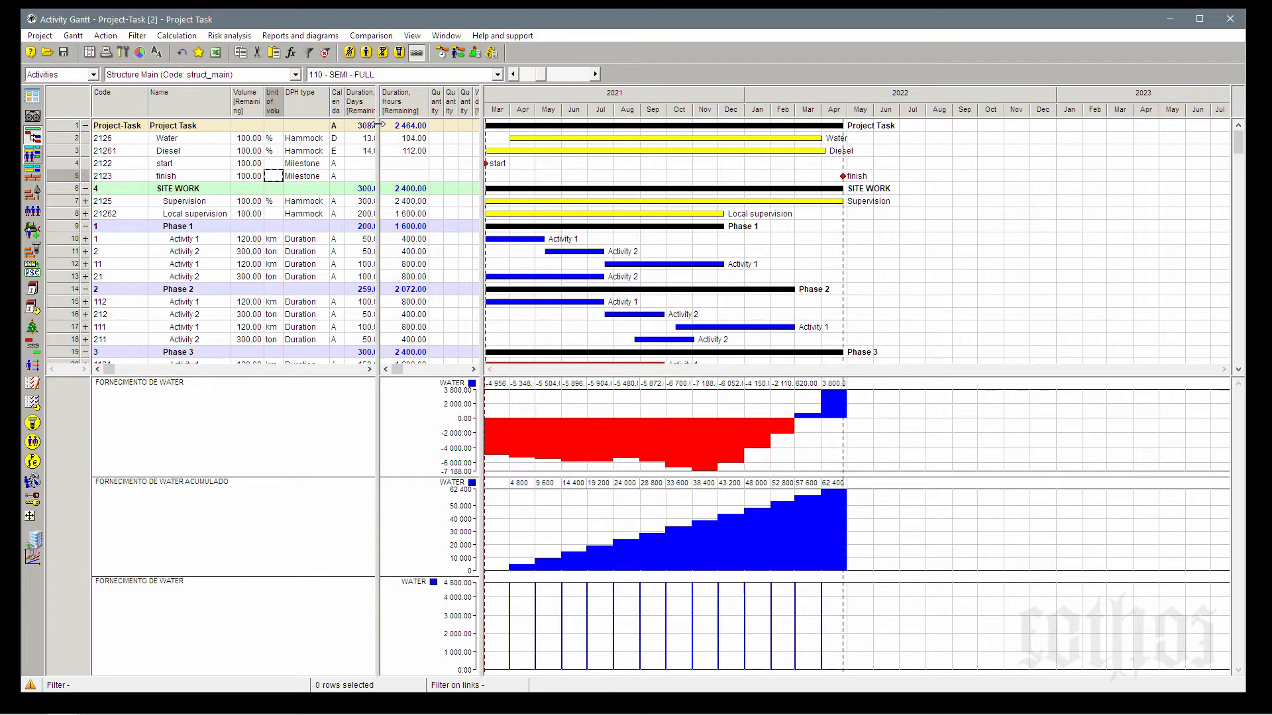
left_click_drag(379, 123, 335, 132)
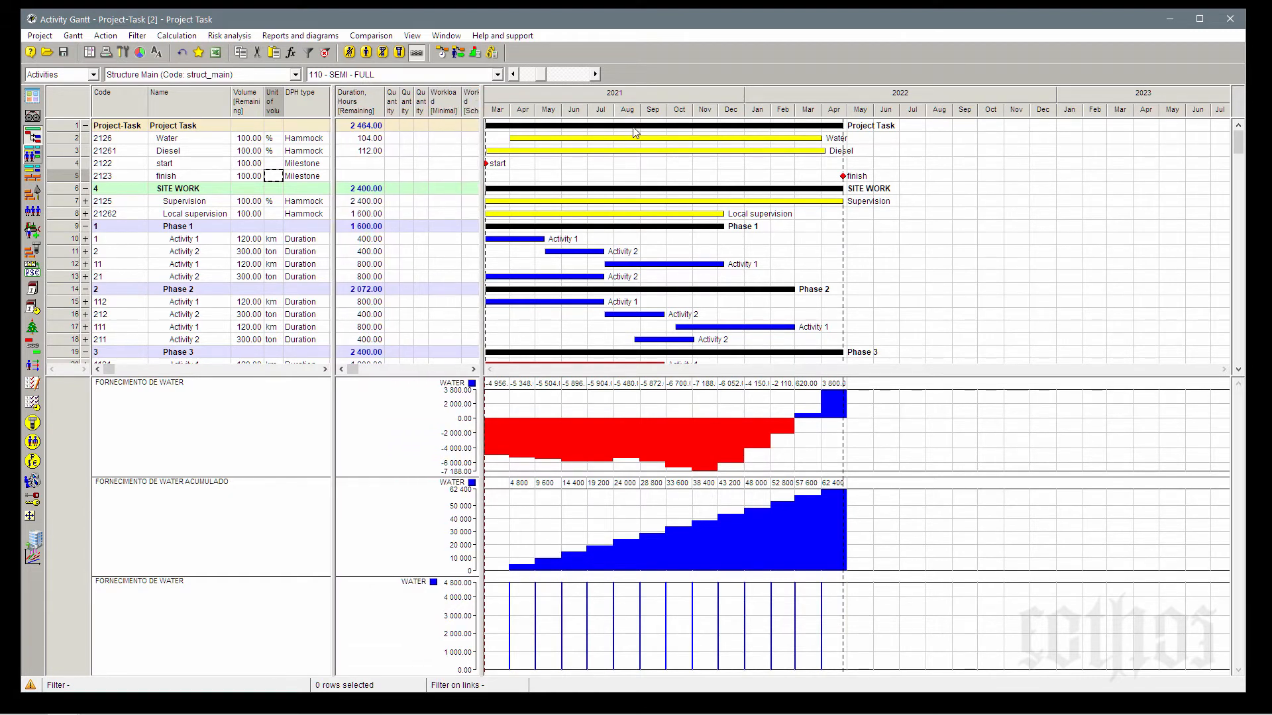
- Review the Water and Diesel hammocks and collapse the SITE WORK phase
left_click(186, 141)
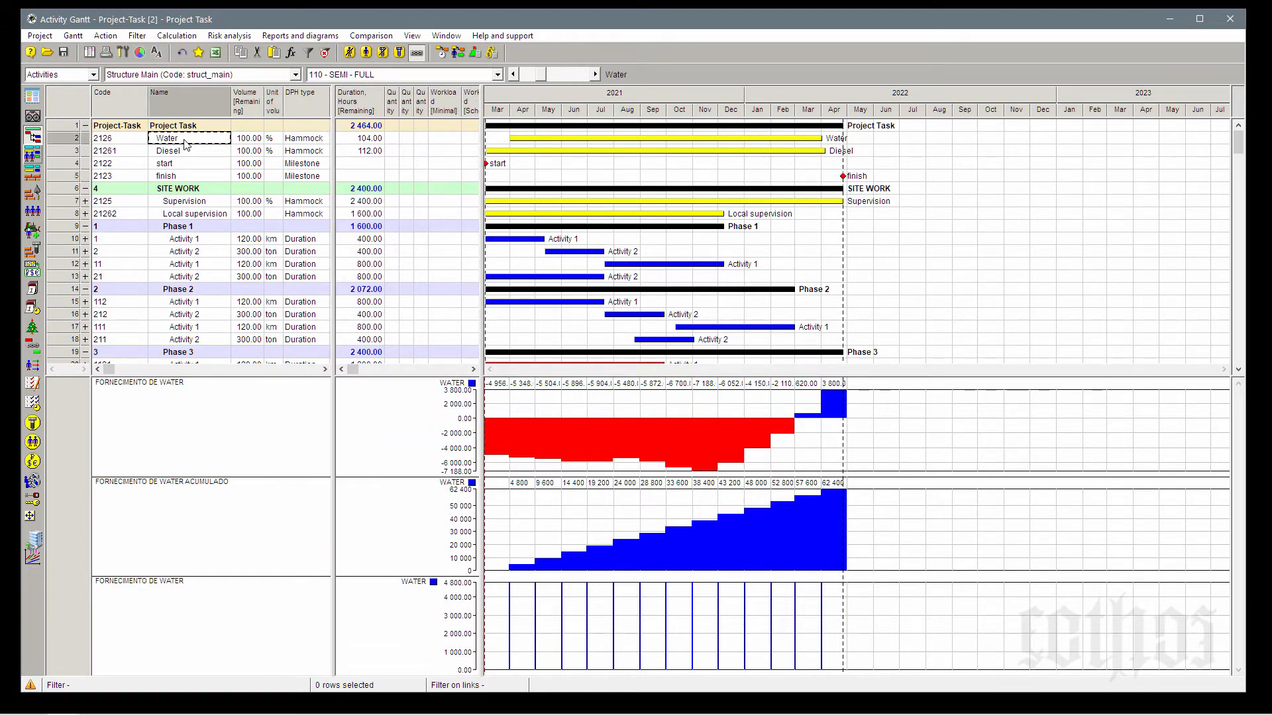
left_click(184, 156)
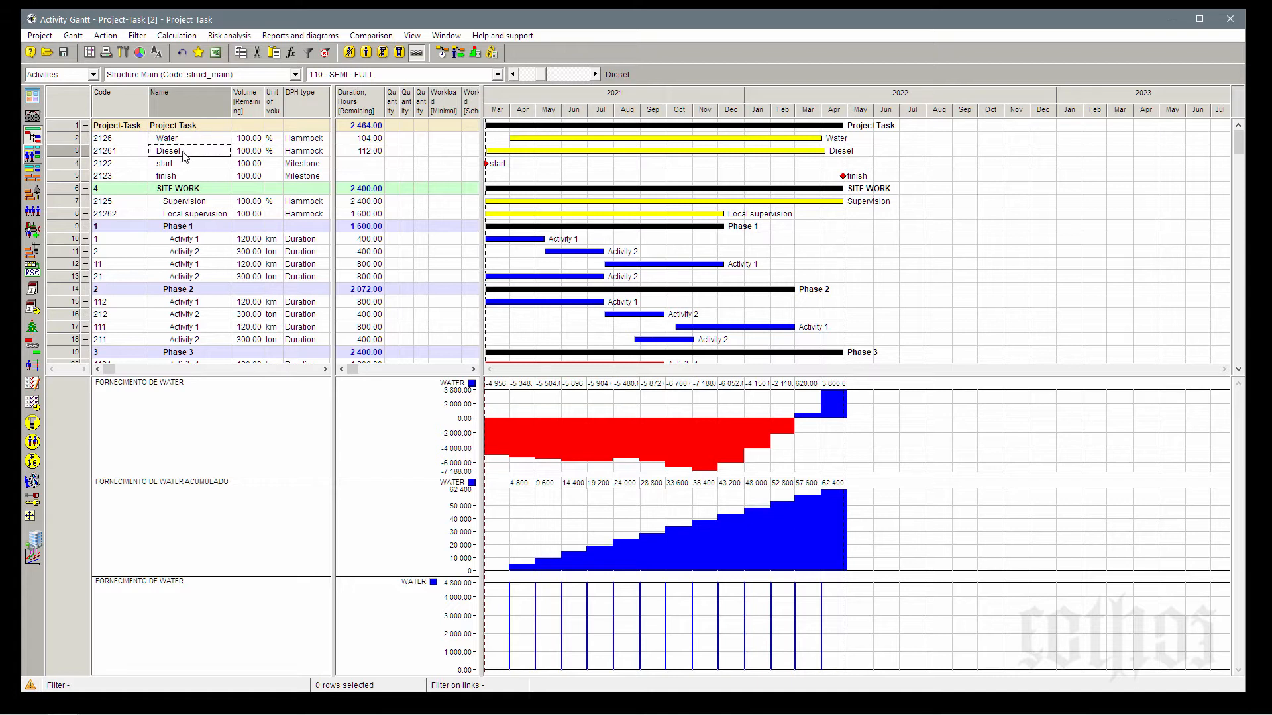
left_click(85, 189)
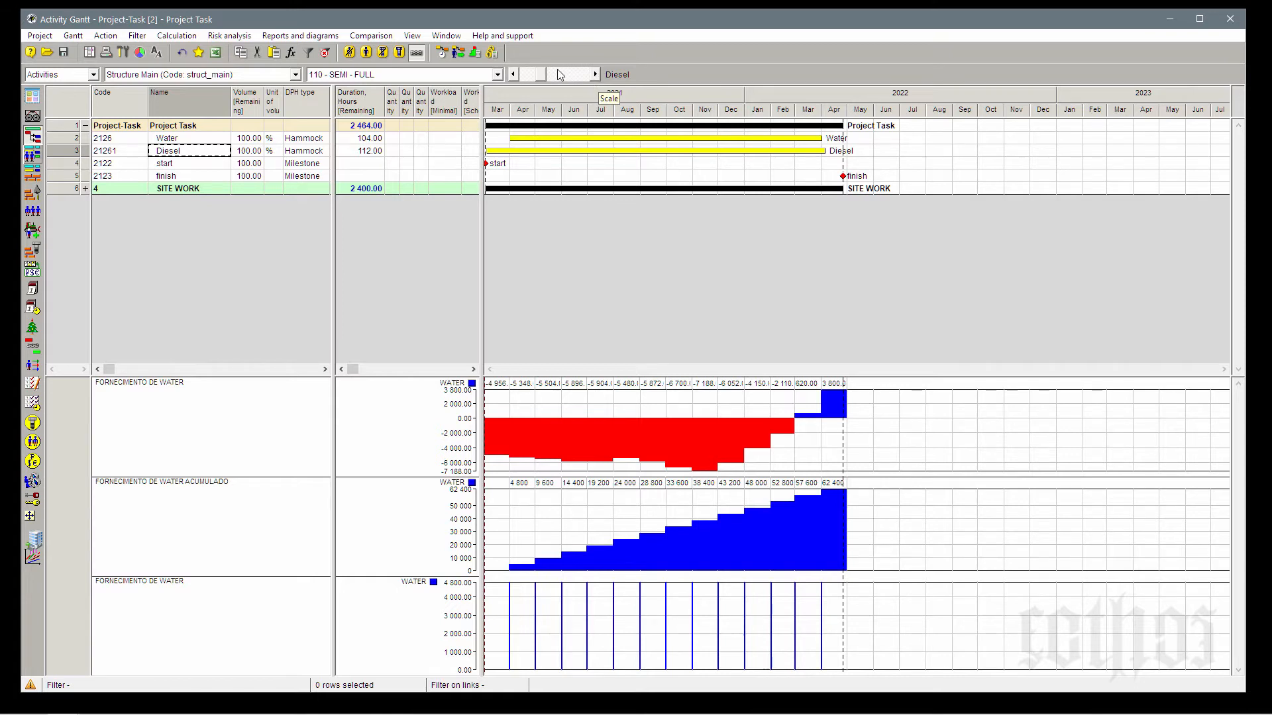
- Recalculate the project forward as a detailed schedule, including resource peak workload, costs and materials
left_click(441, 53)
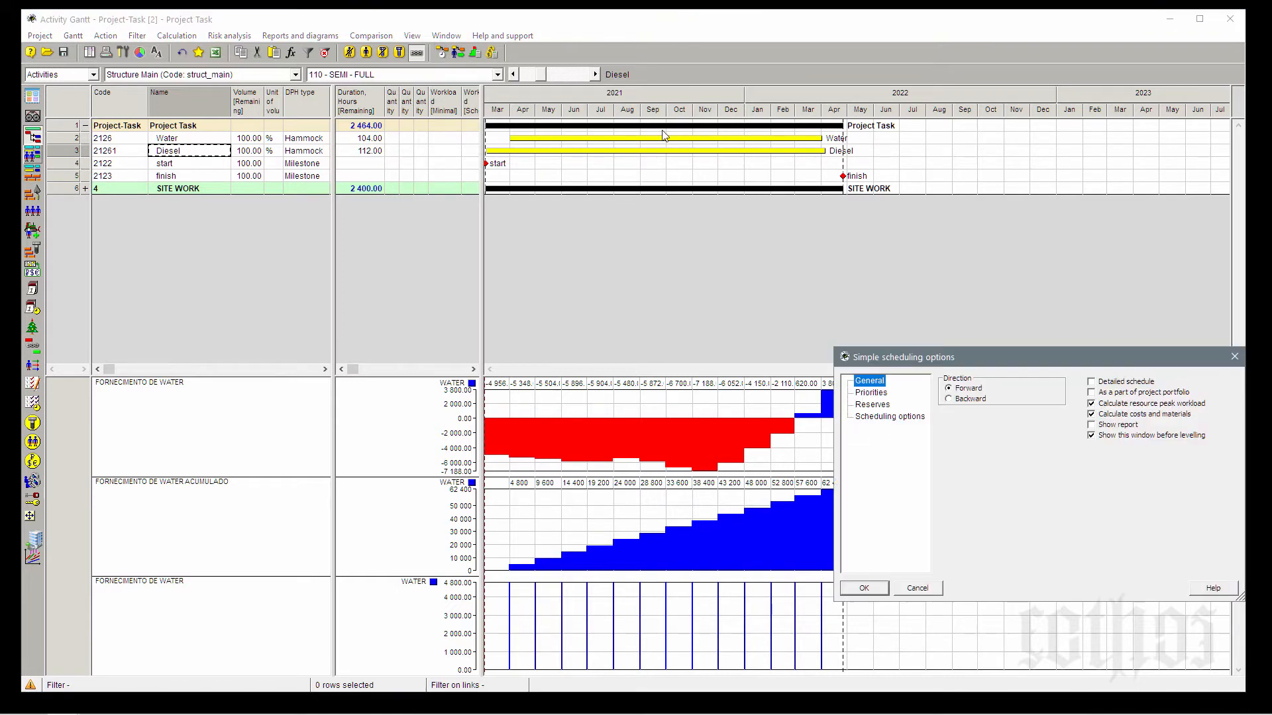
left_click(863, 589)
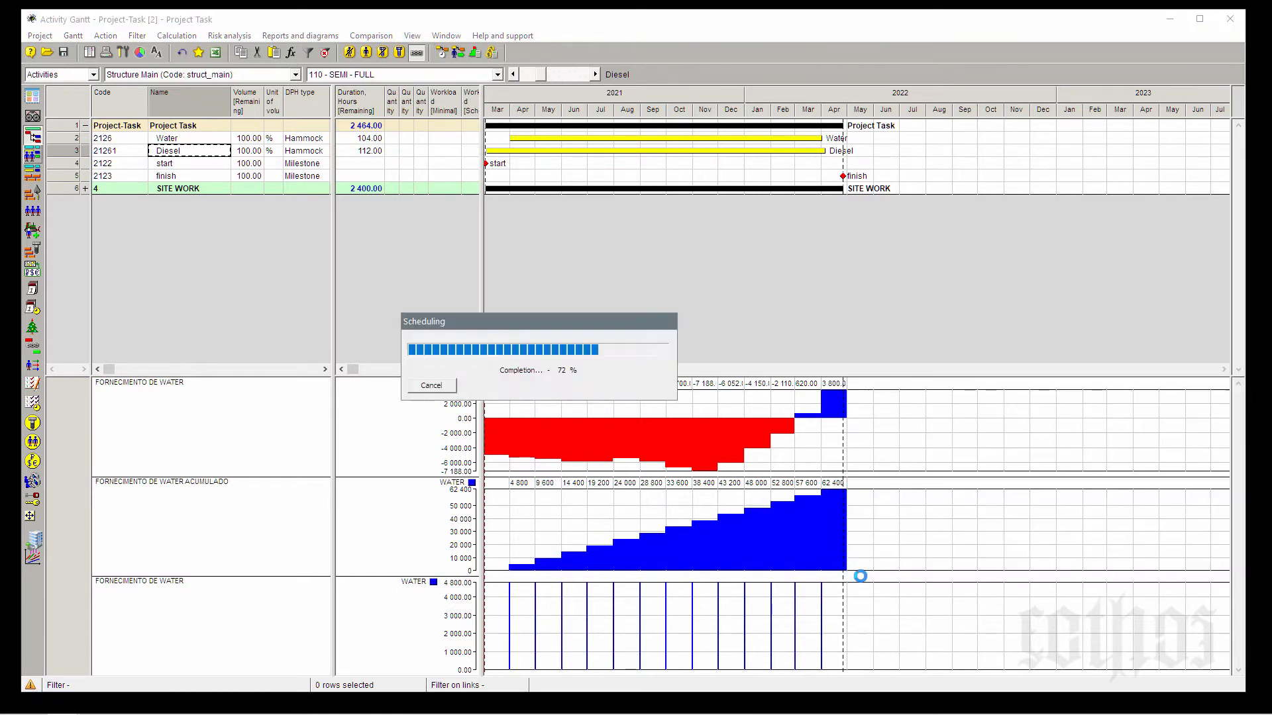
- Examine when the Water and Diesel hammocks occur in March and April 2021 on a daily time scale
left_click(597, 75)
left_click(597, 75)
left_click(596, 75)
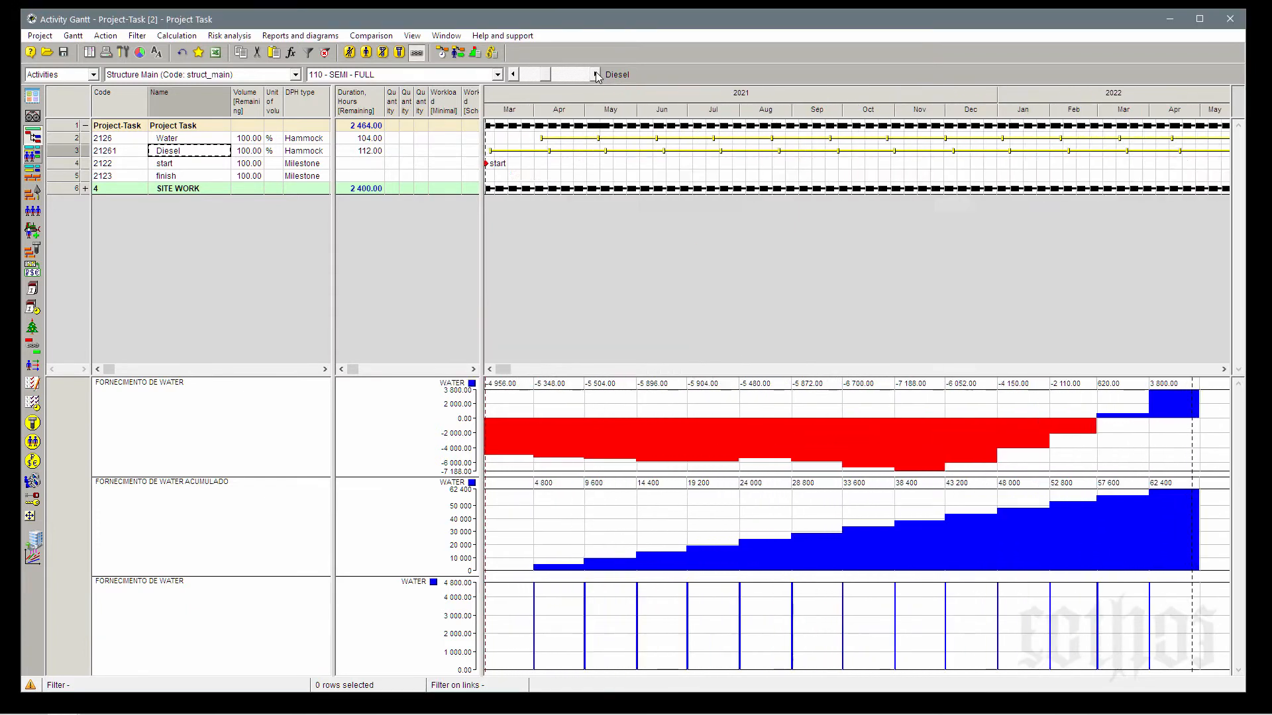
left_click(597, 75)
left_click(596, 74)
left_click(597, 74)
left_click(597, 75)
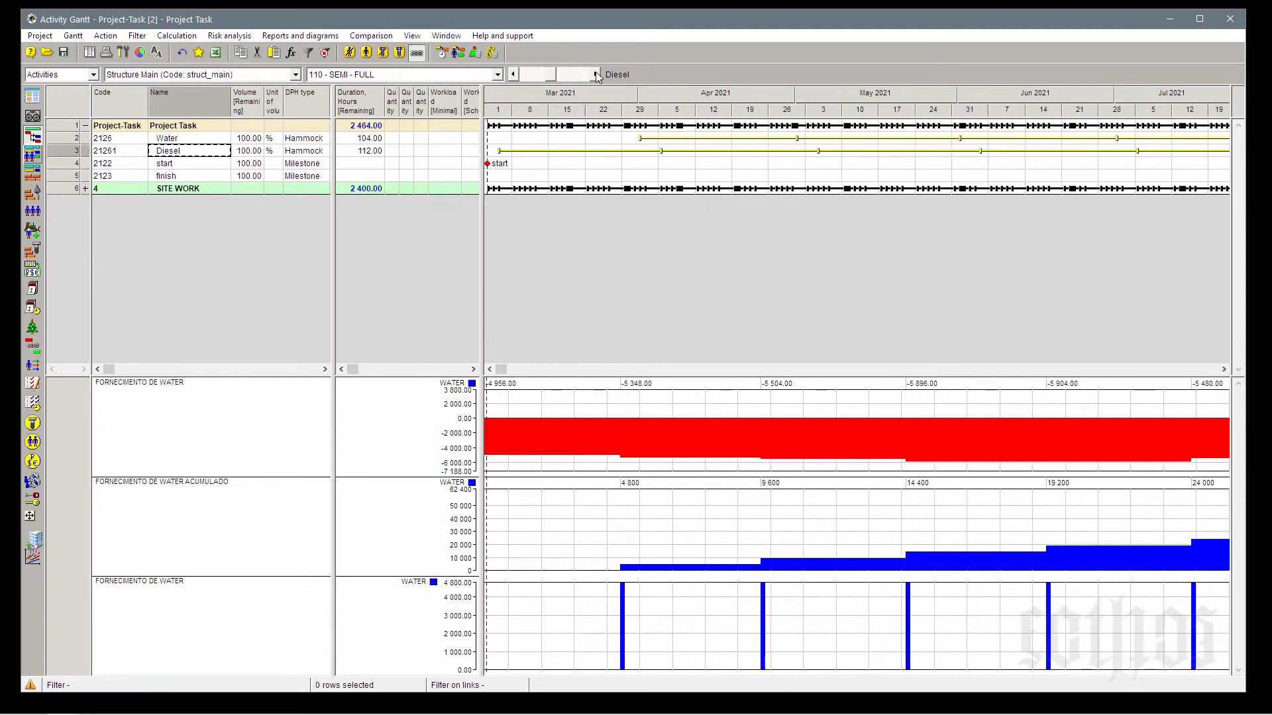
left_click(596, 75)
left_click(597, 75)
left_click(597, 74)
left_click(597, 74)
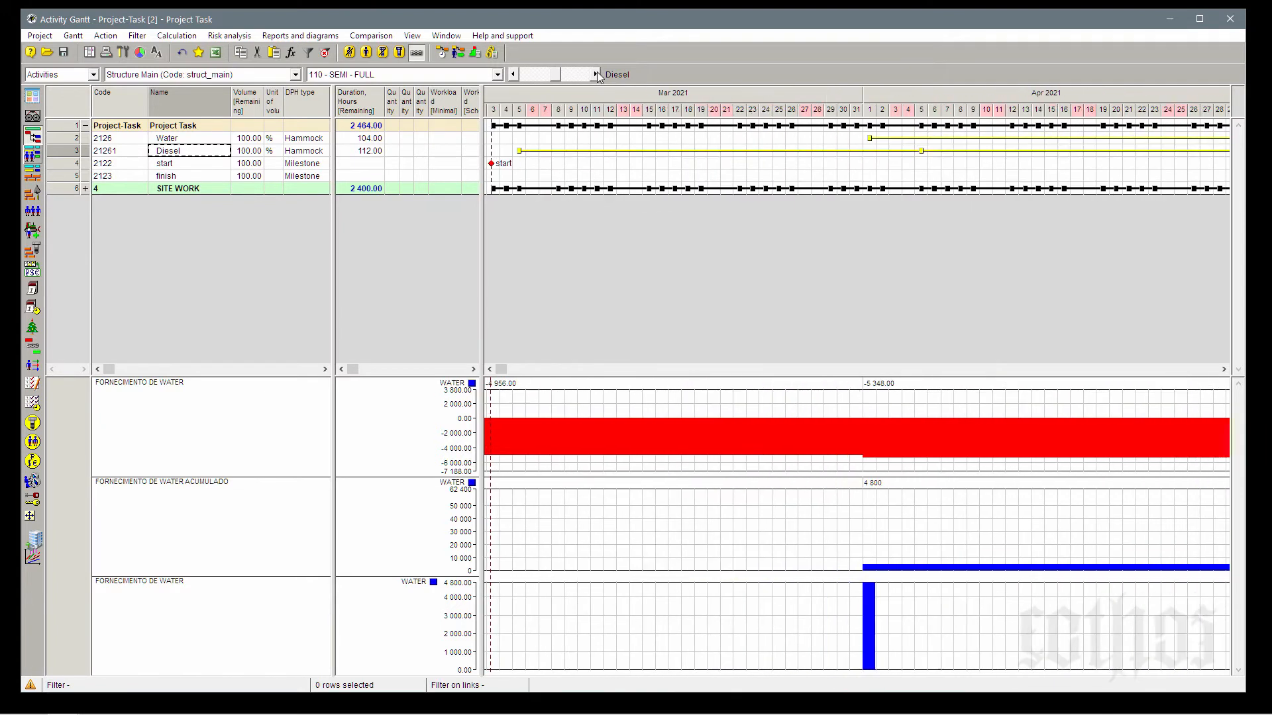
mouse_move(873, 140)
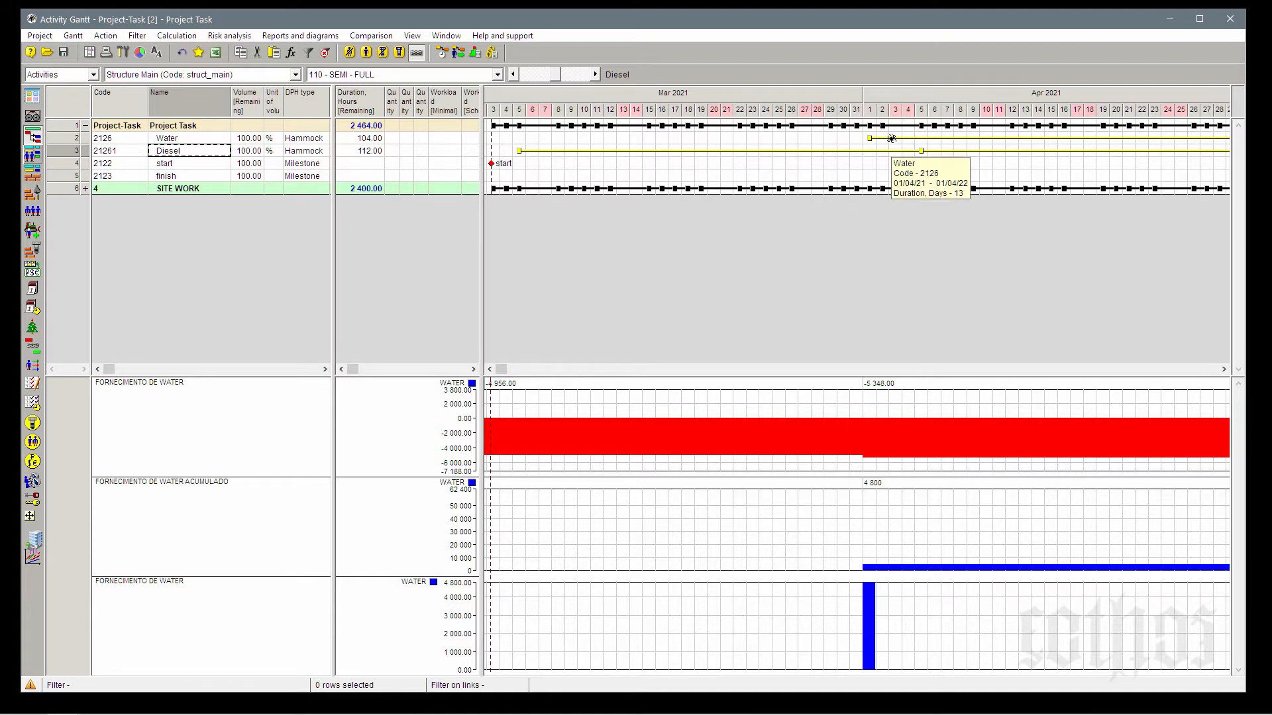
mouse_move(873, 140)
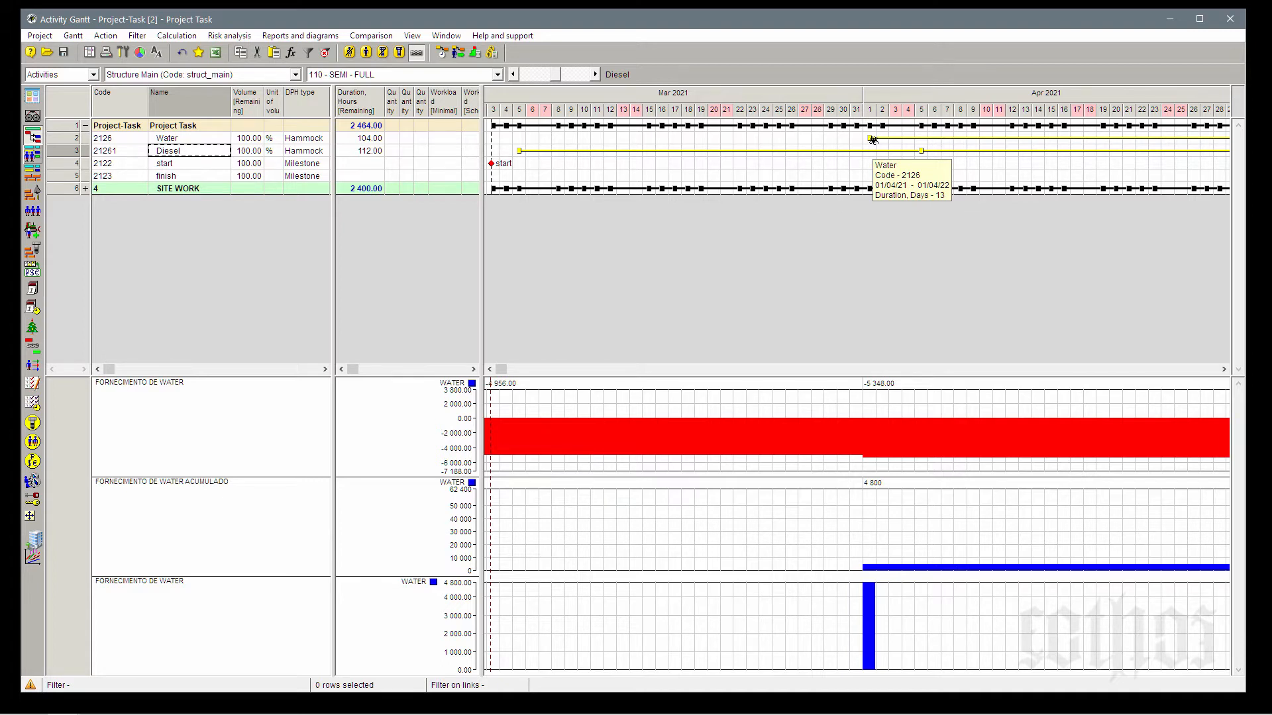
- Fit the time scale to the whole project and select the Diesel hammock
right_click(609, 94)
left_click(626, 116)
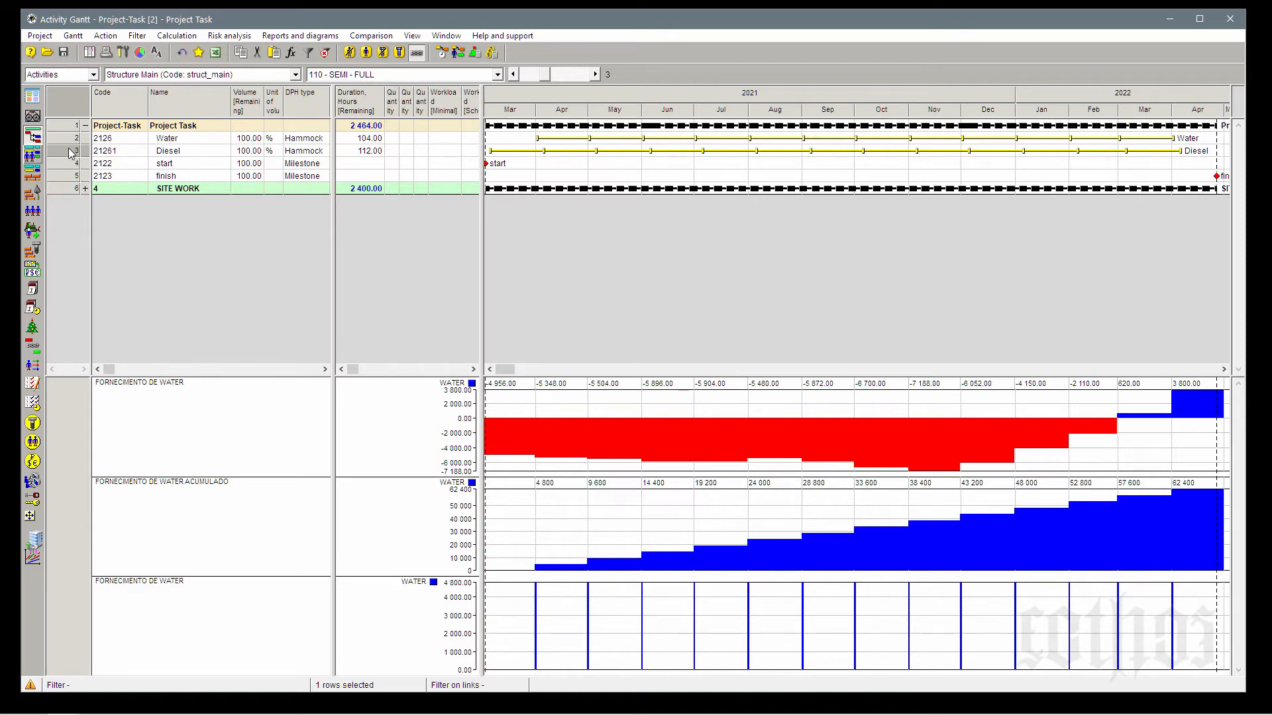
left_click(71, 153)
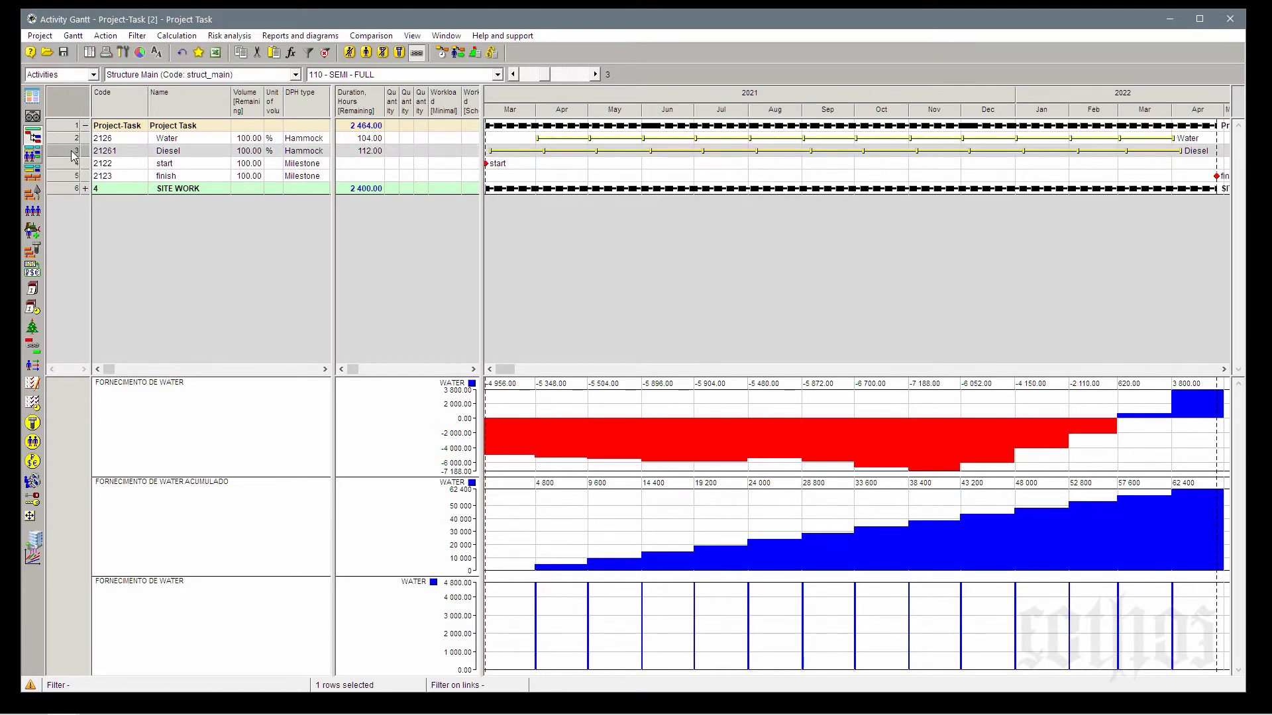
mouse_move(597, 153)
- Widen the activity table to reveal the Calendar column and check the calendars assigned to the hammocks and milestones
mouse_move(334, 126)
left_mouse_down()
mouse_move(367, 126)
mouse_move(348, 126)
left_mouse_up()
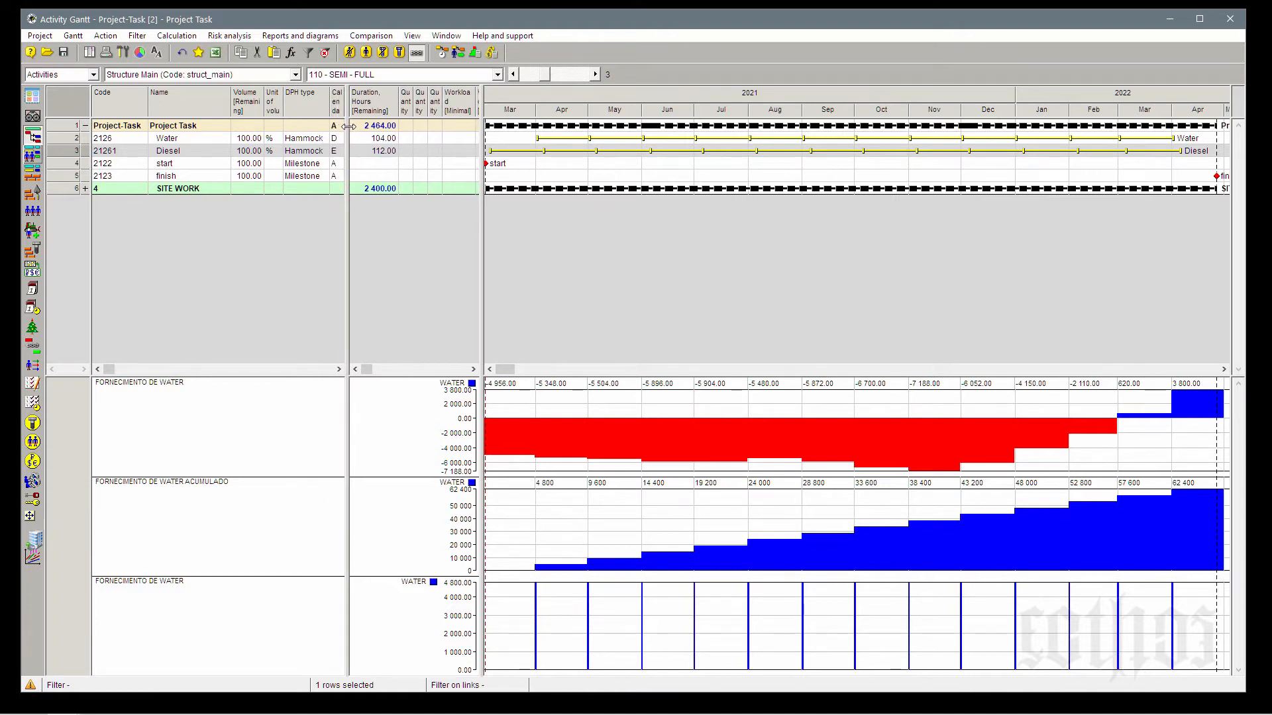
left_click(336, 176)
left_click(336, 164)
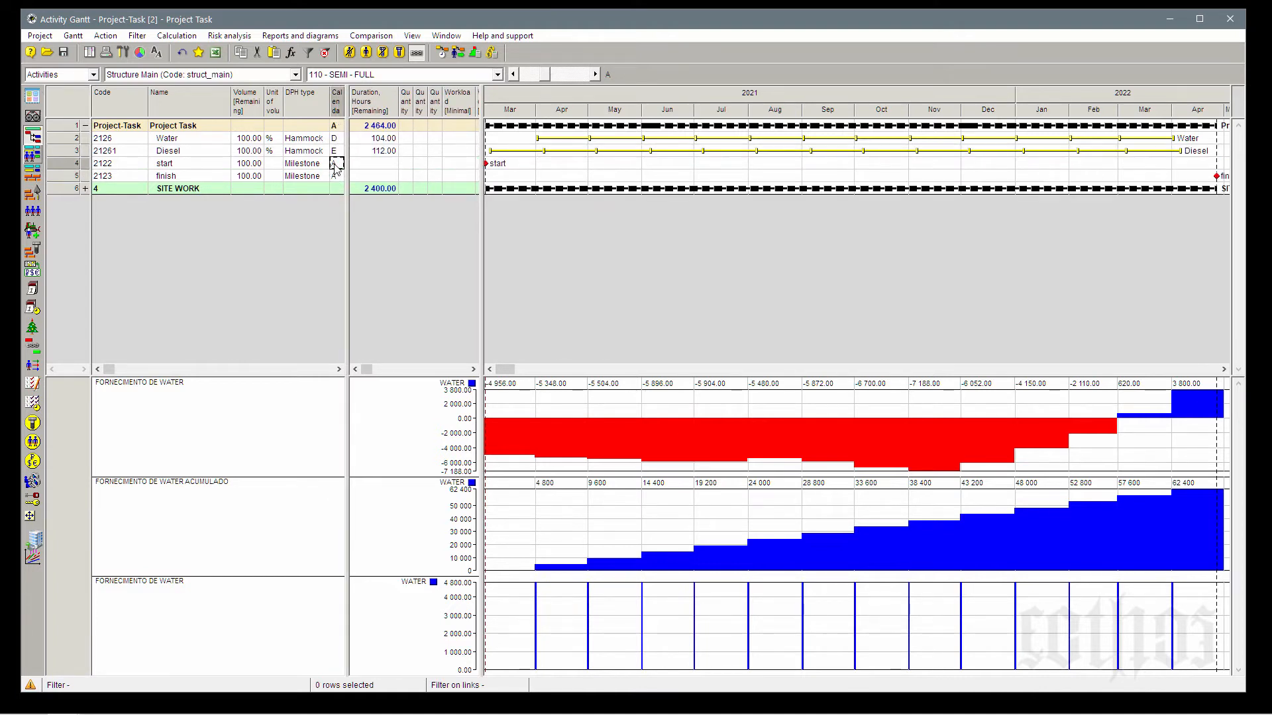
left_click(338, 176)
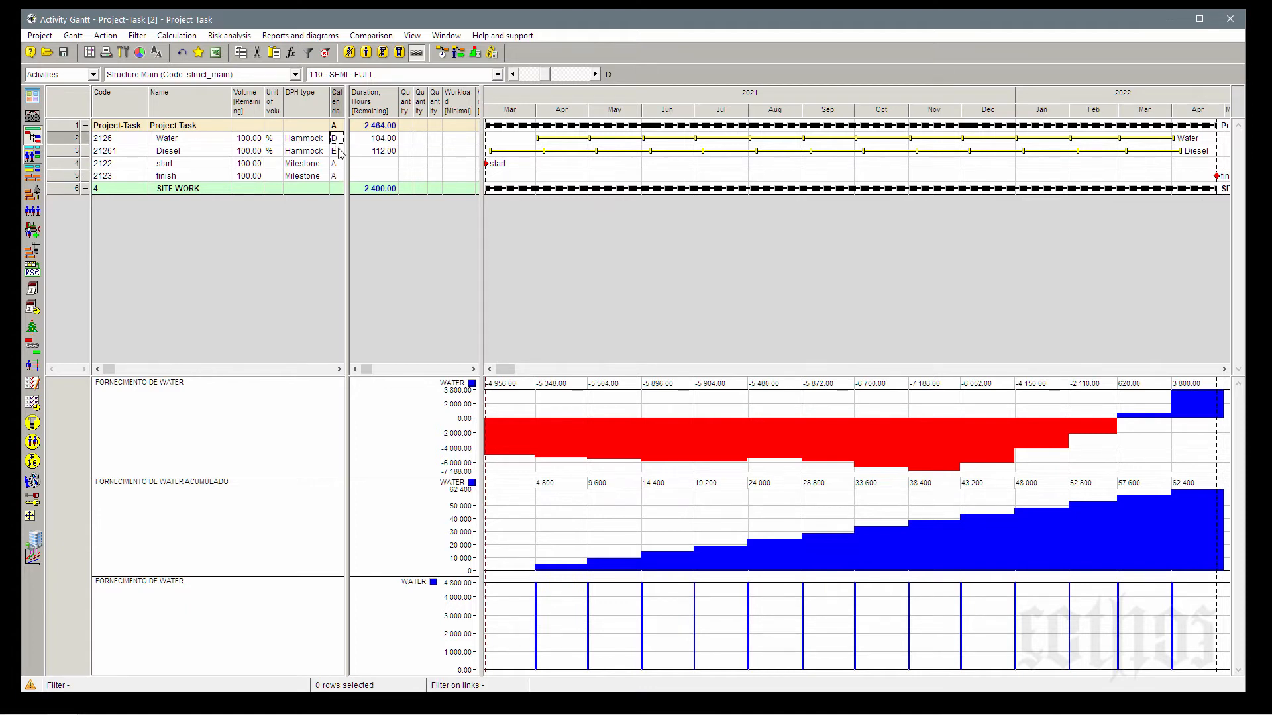
left_click(339, 150)
left_click(338, 139)
mouse_move(542, 141)
- Review the list of calendar exceptions, including the "2 a 29 - month" exception
left_click(31, 328)
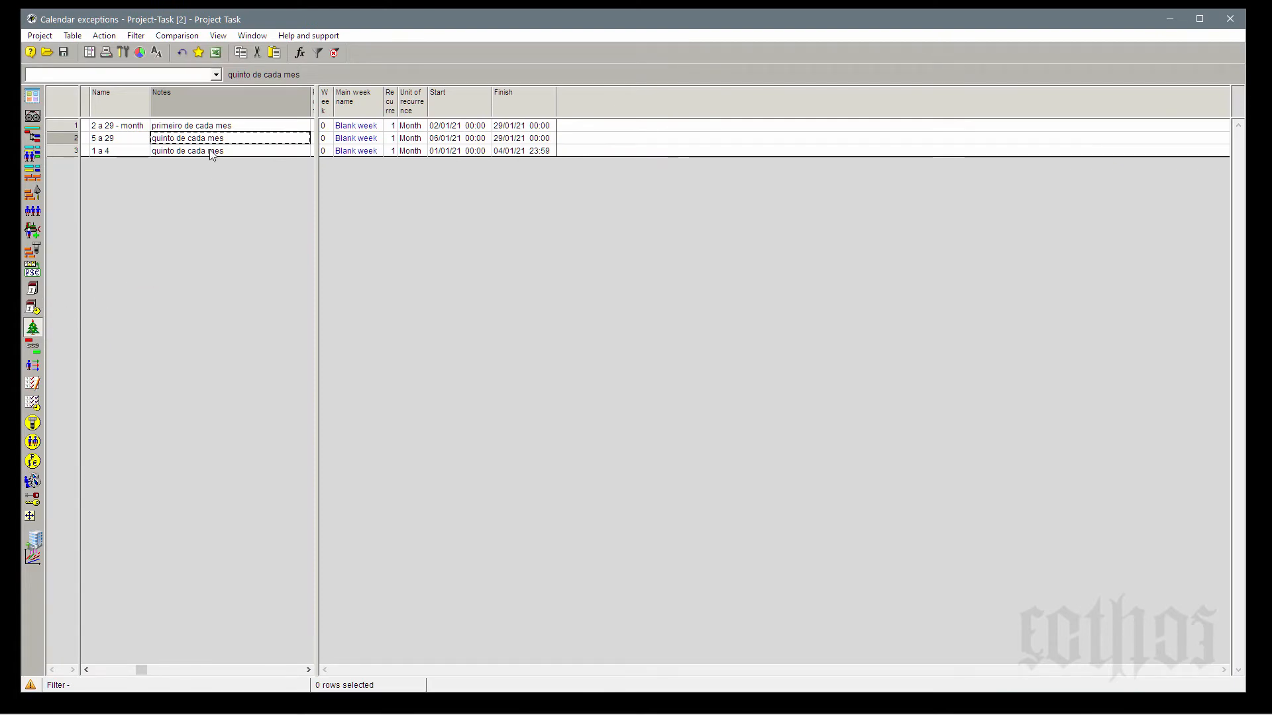
left_click(206, 127)
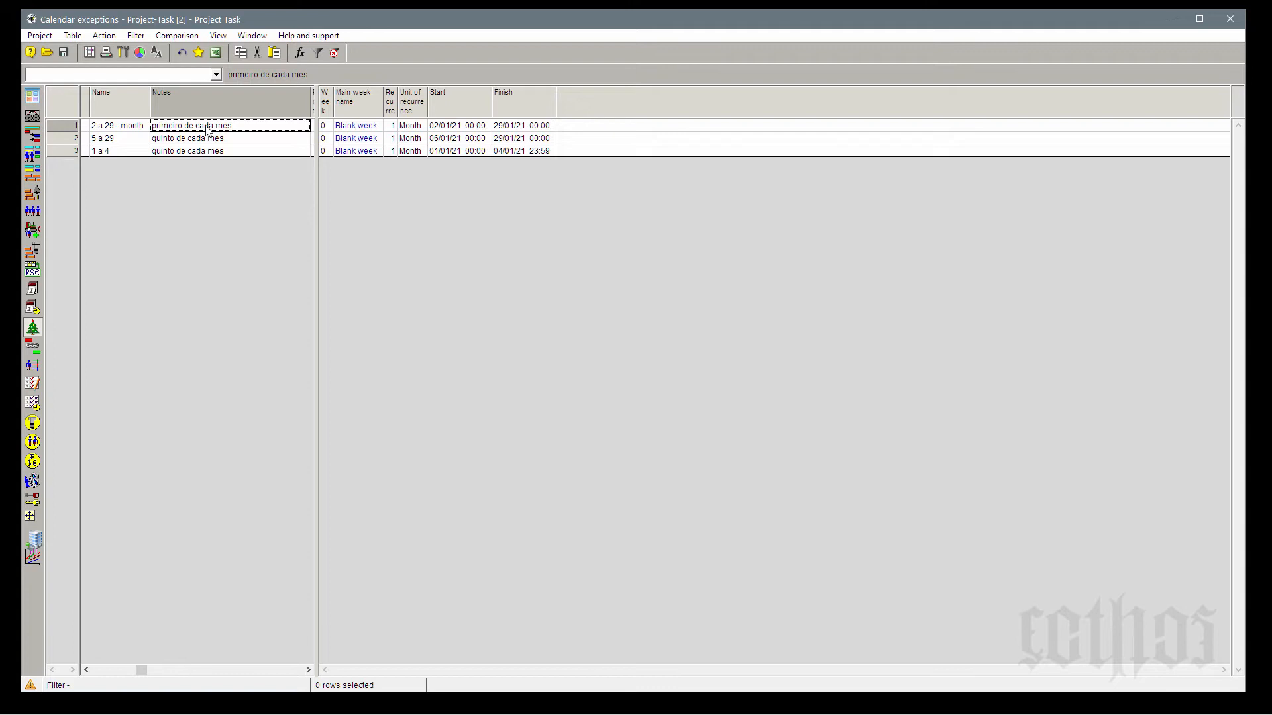
left_click(101, 129)
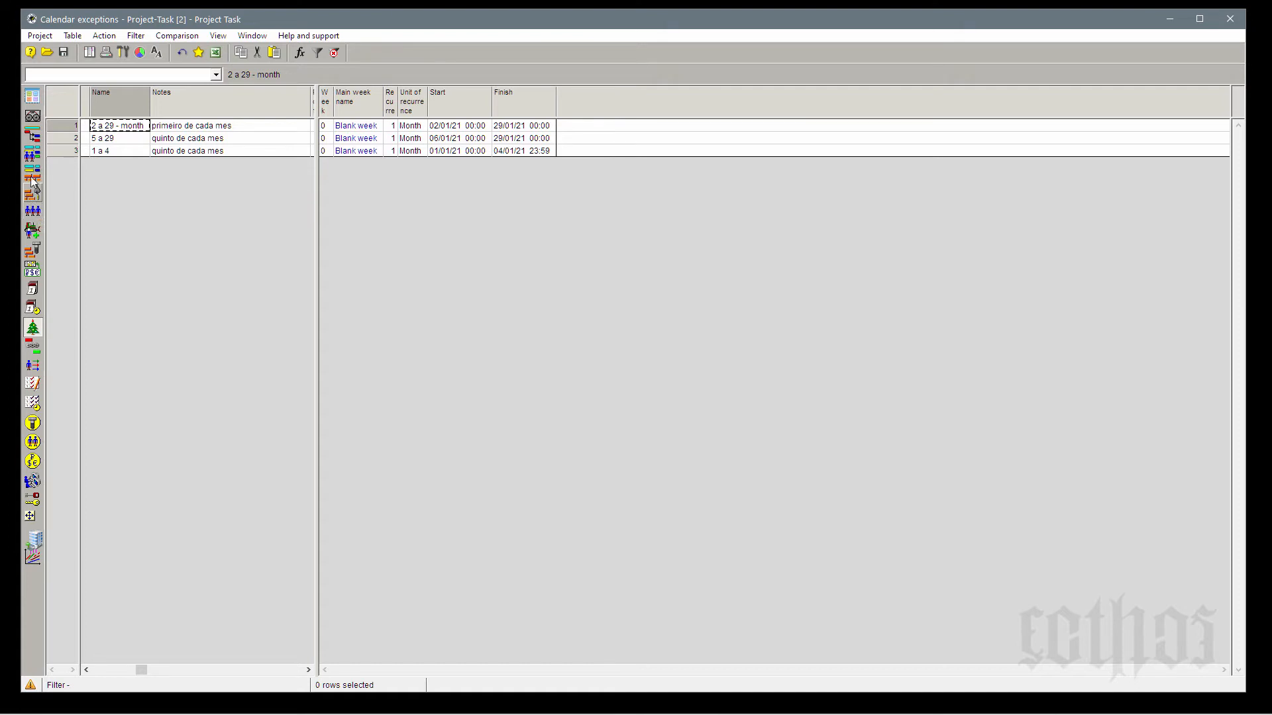
- Inspect the exceptions assigned to the "every first of a month" calendar
left_click(32, 289)
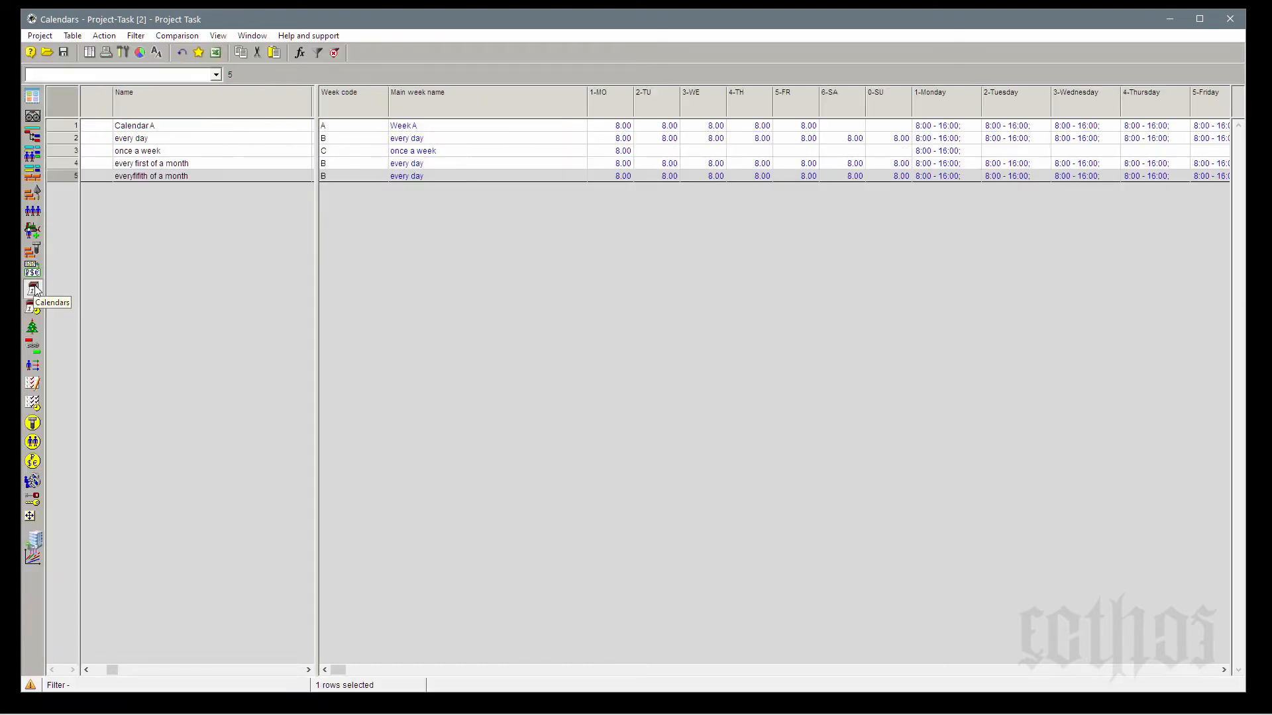
left_click(170, 164)
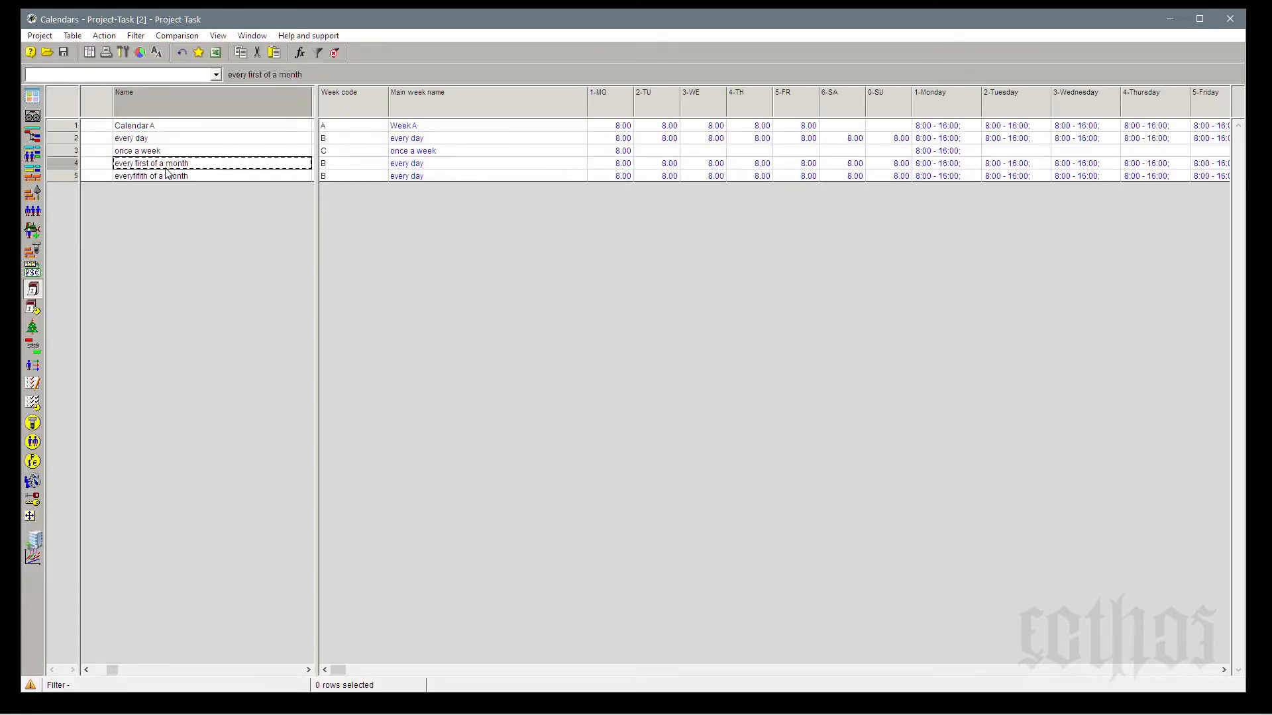
right_click(70, 167)
left_click(74, 172)
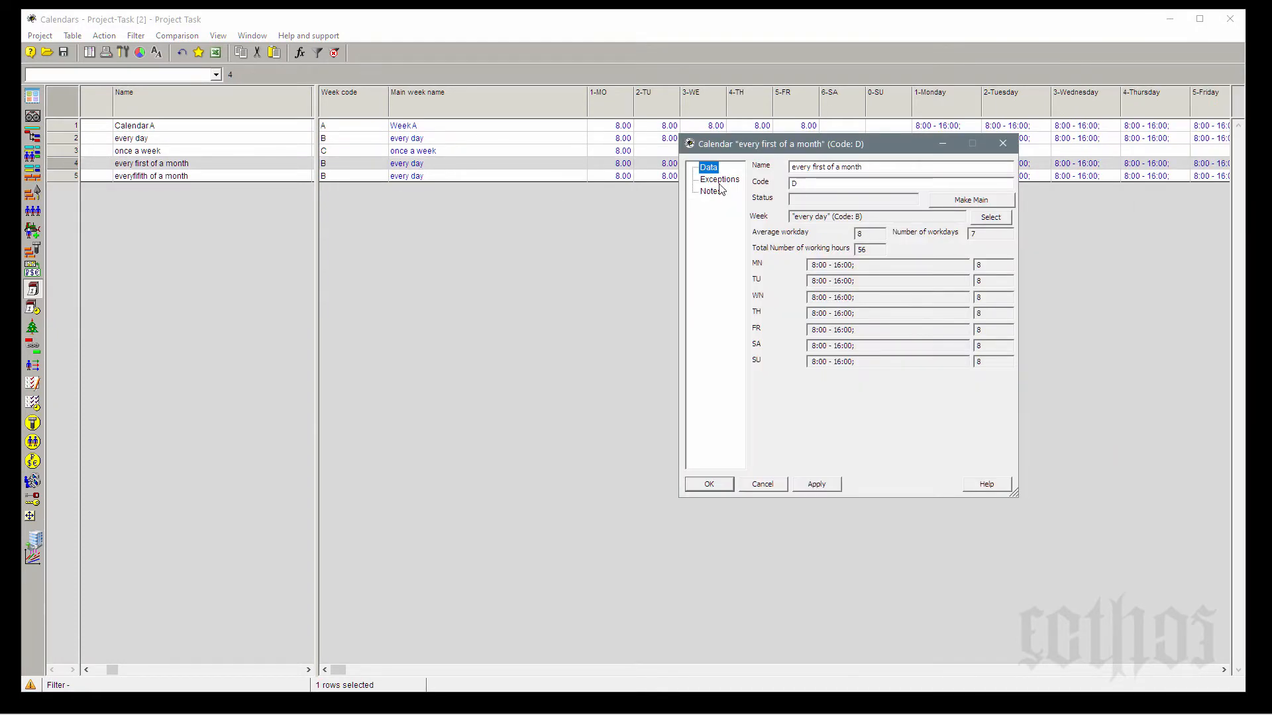
left_click(718, 181)
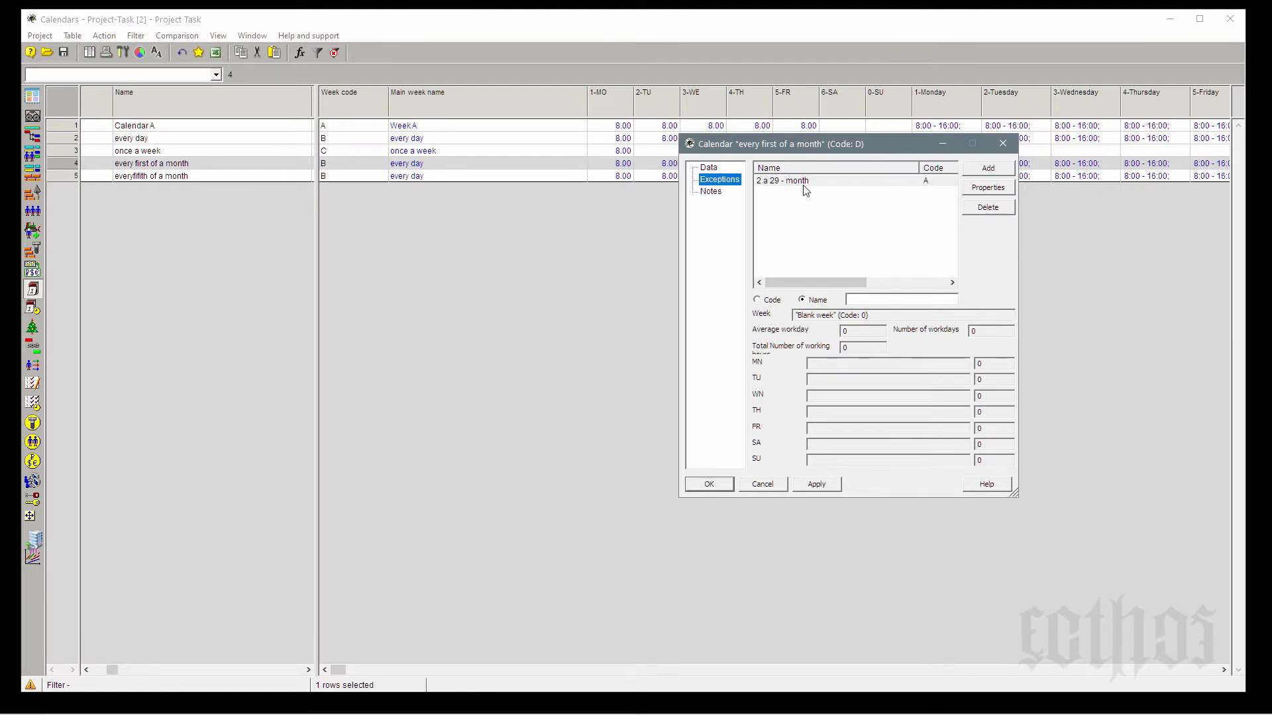
left_click(710, 486)
- Assign calendar A to the Water hammock in the activity Gantt and recalculate the schedule
left_click(32, 137)
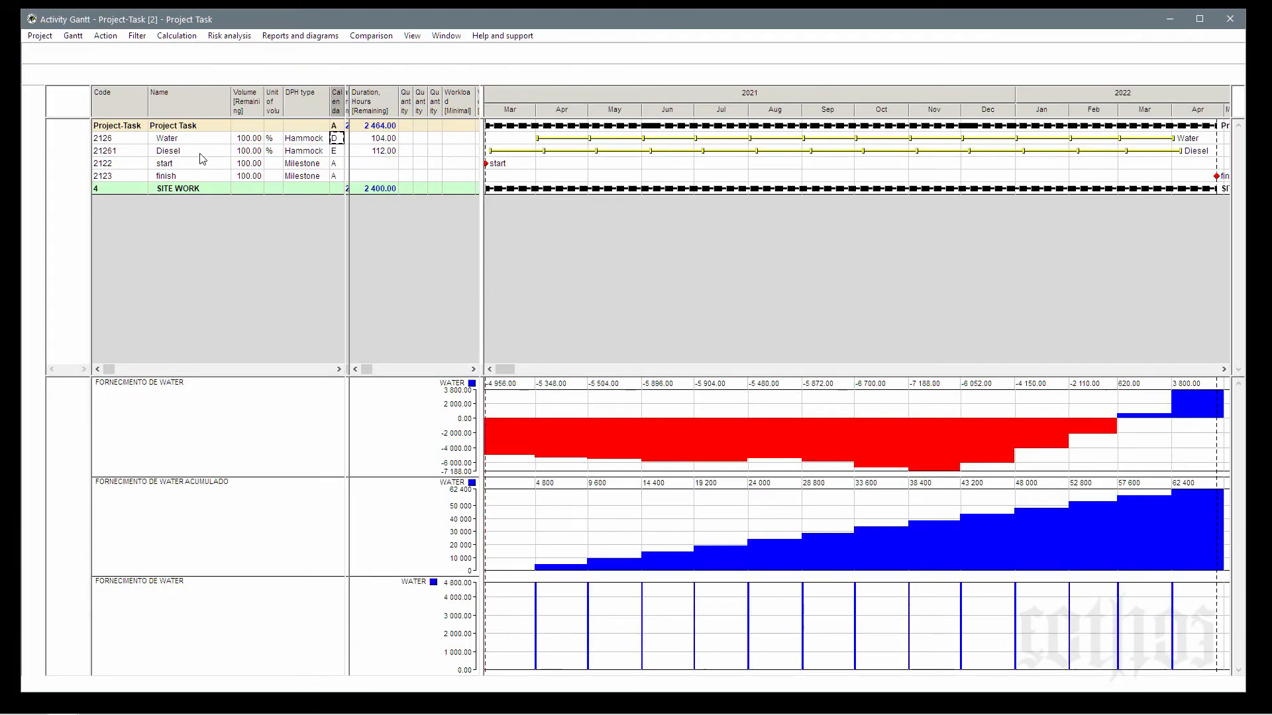
left_click(339, 144)
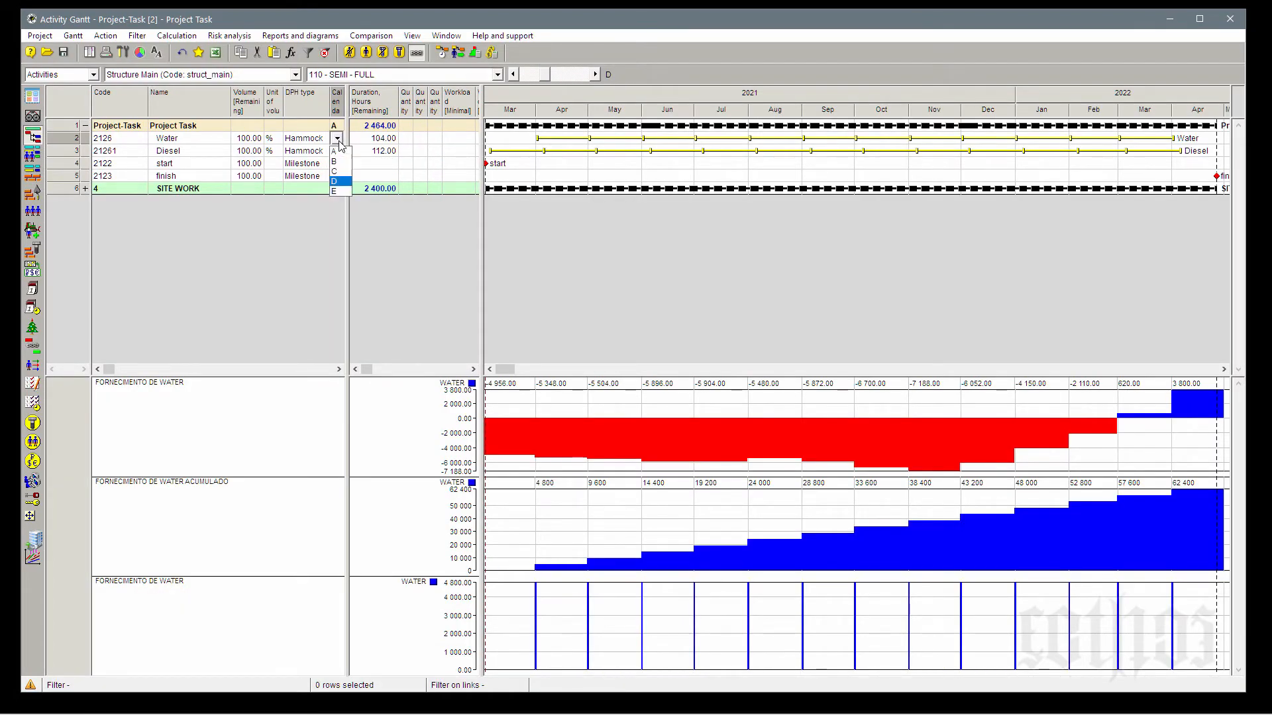
left_click(337, 151)
left_click(326, 150)
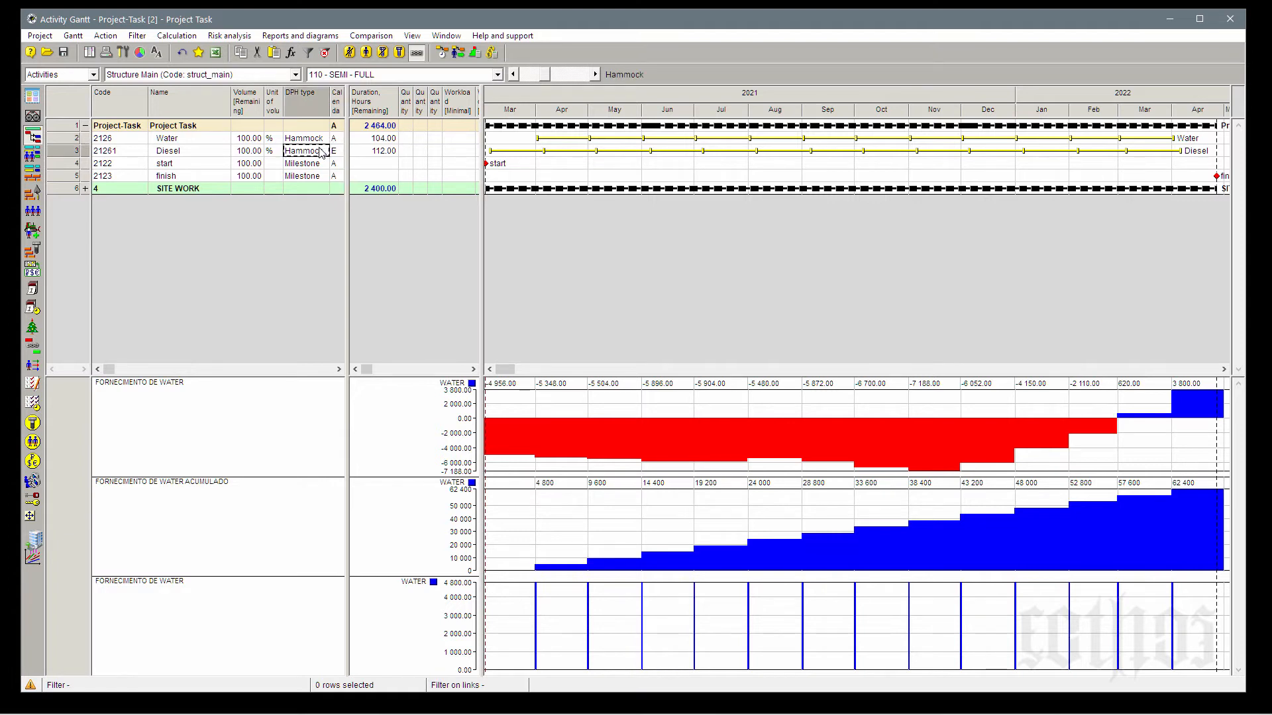
left_click(439, 53)
key("Return")
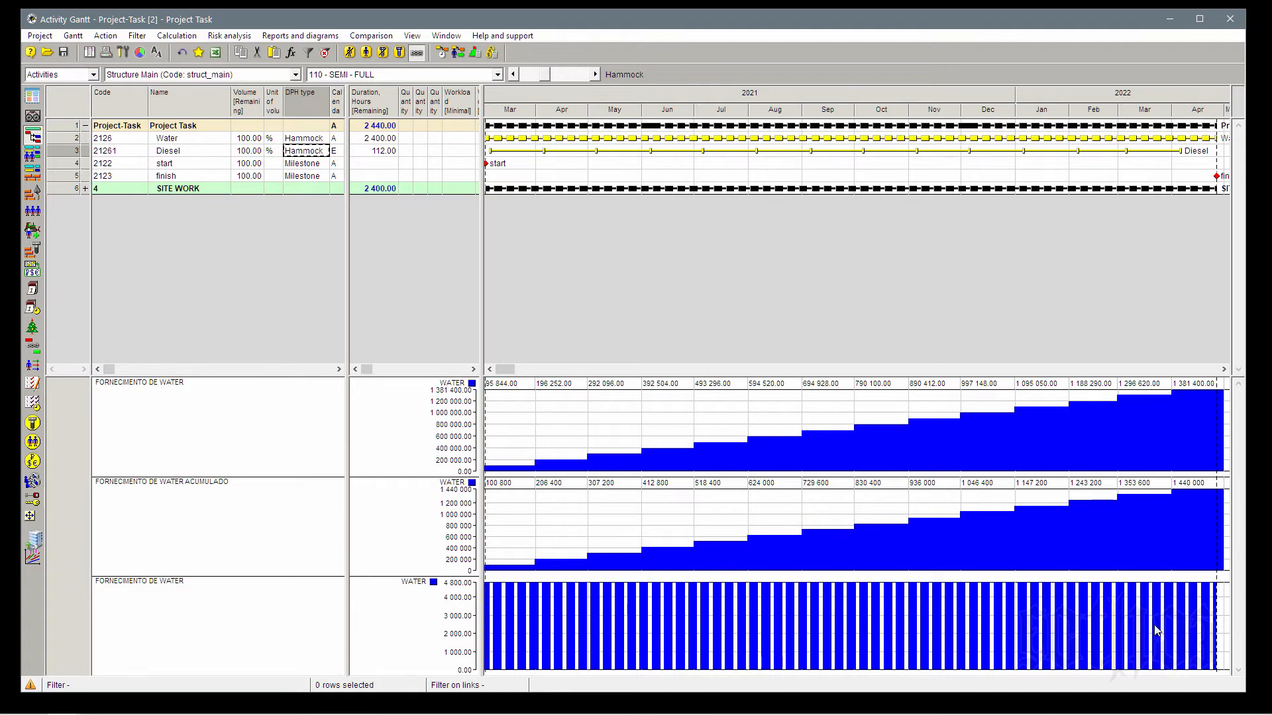
- Set the Water hammock's calendar back to D and recalculate the detailed schedule
left_click(337, 139)
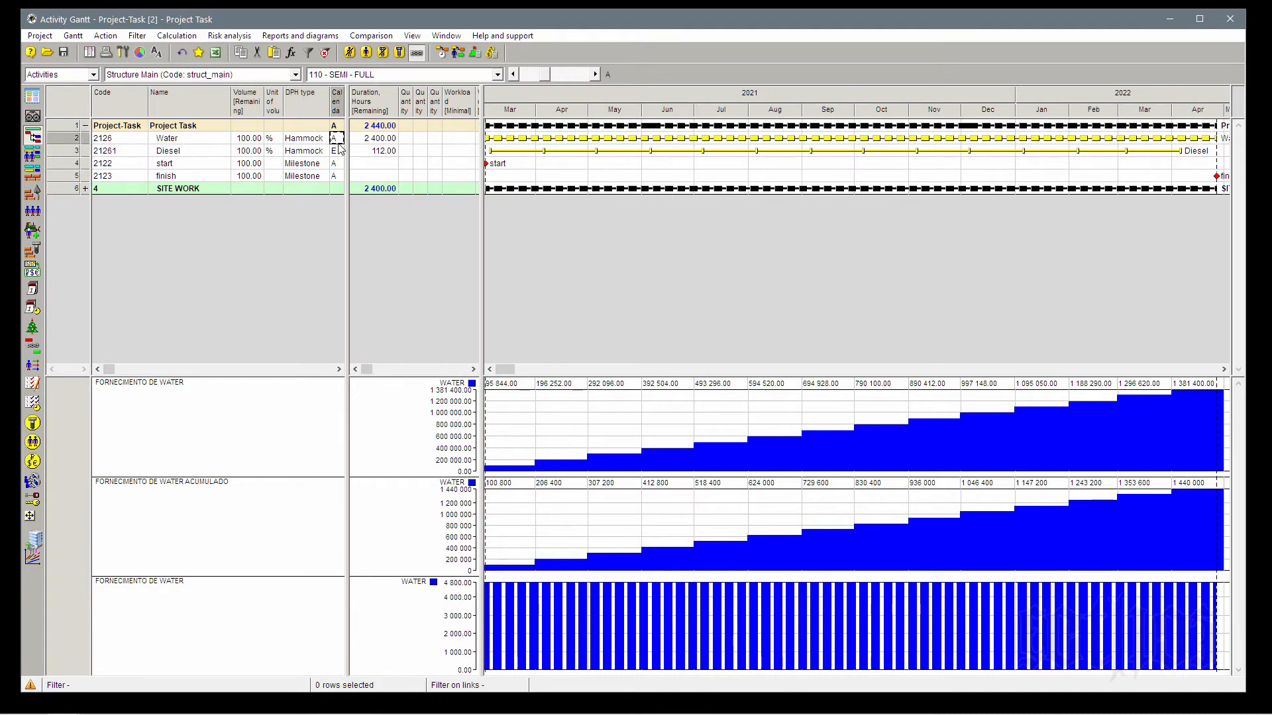
left_click(338, 139)
left_click(338, 184)
left_click(443, 53)
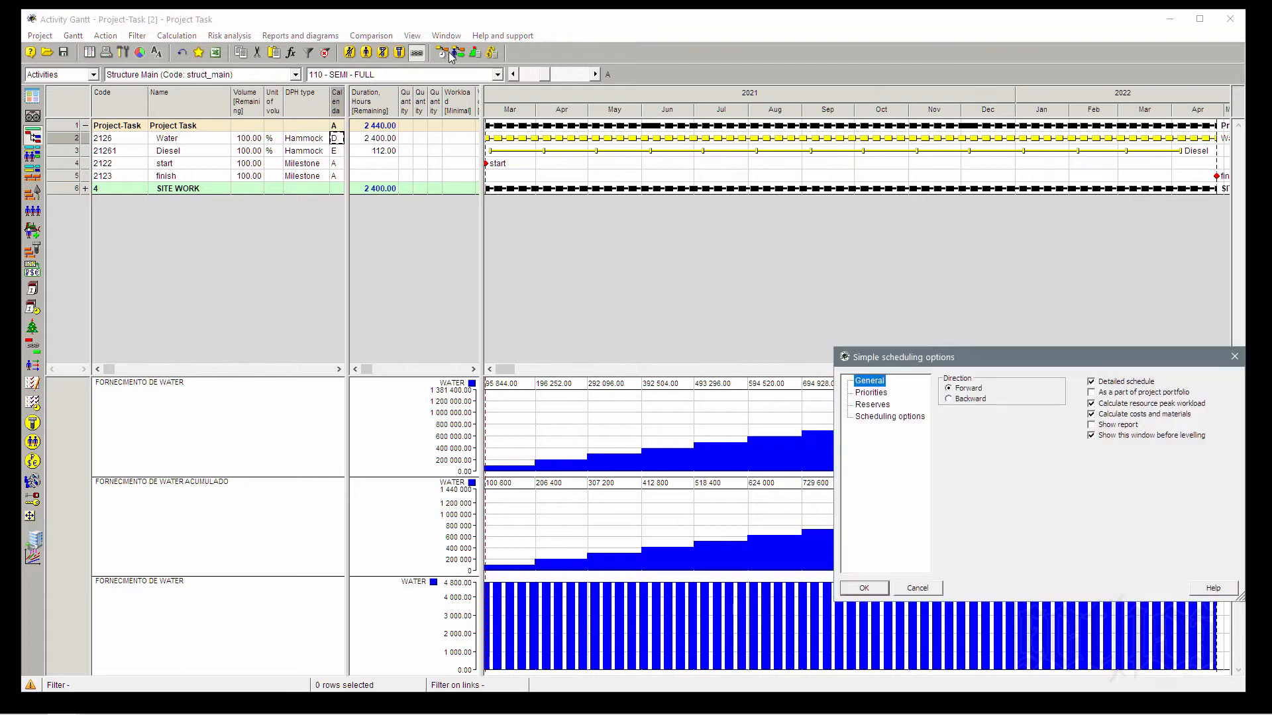
left_click(865, 588)
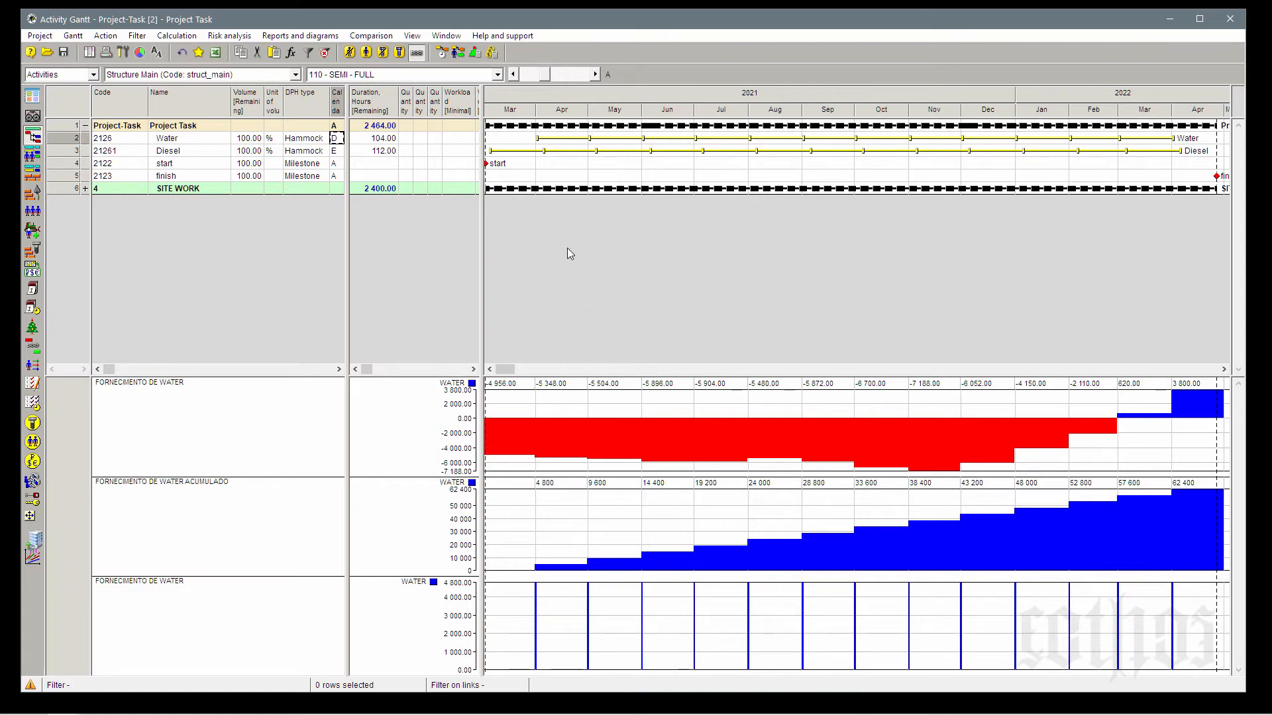
- Inspect the dates and recurrence period of the "2 a 29 - month" exception in the "every first of a month" calendar
left_click(32, 289)
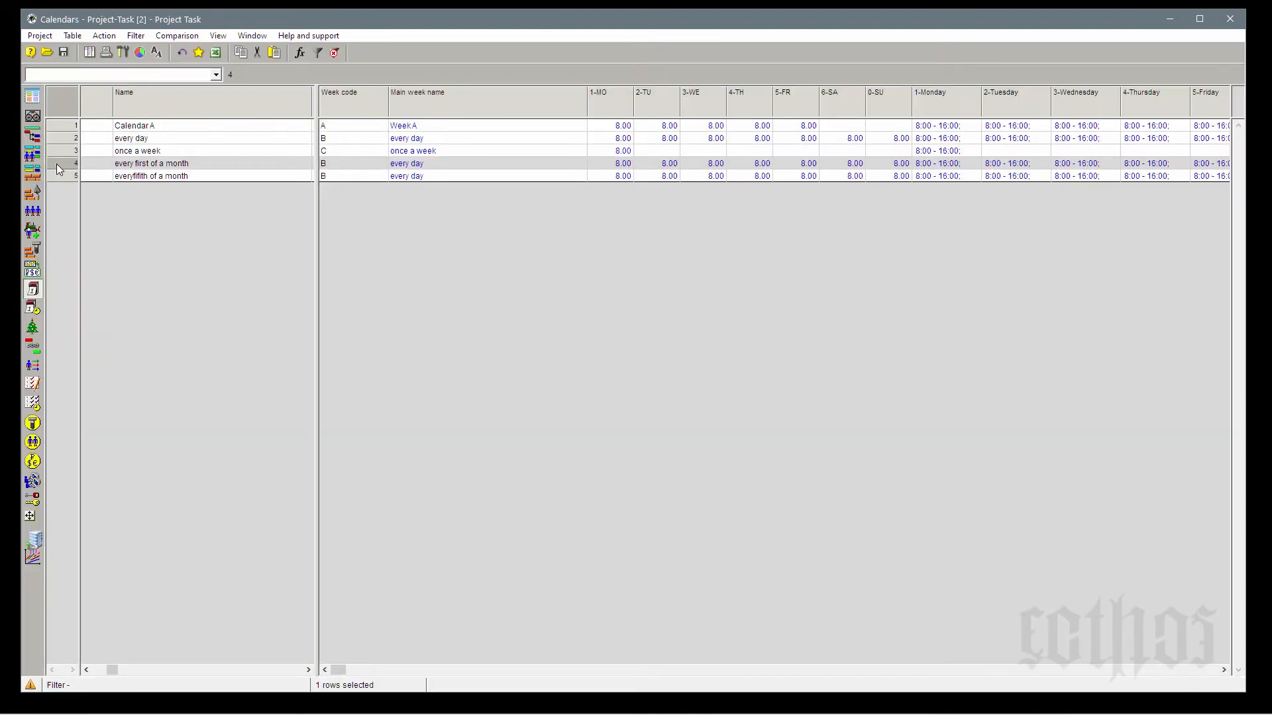
double_click(57, 164)
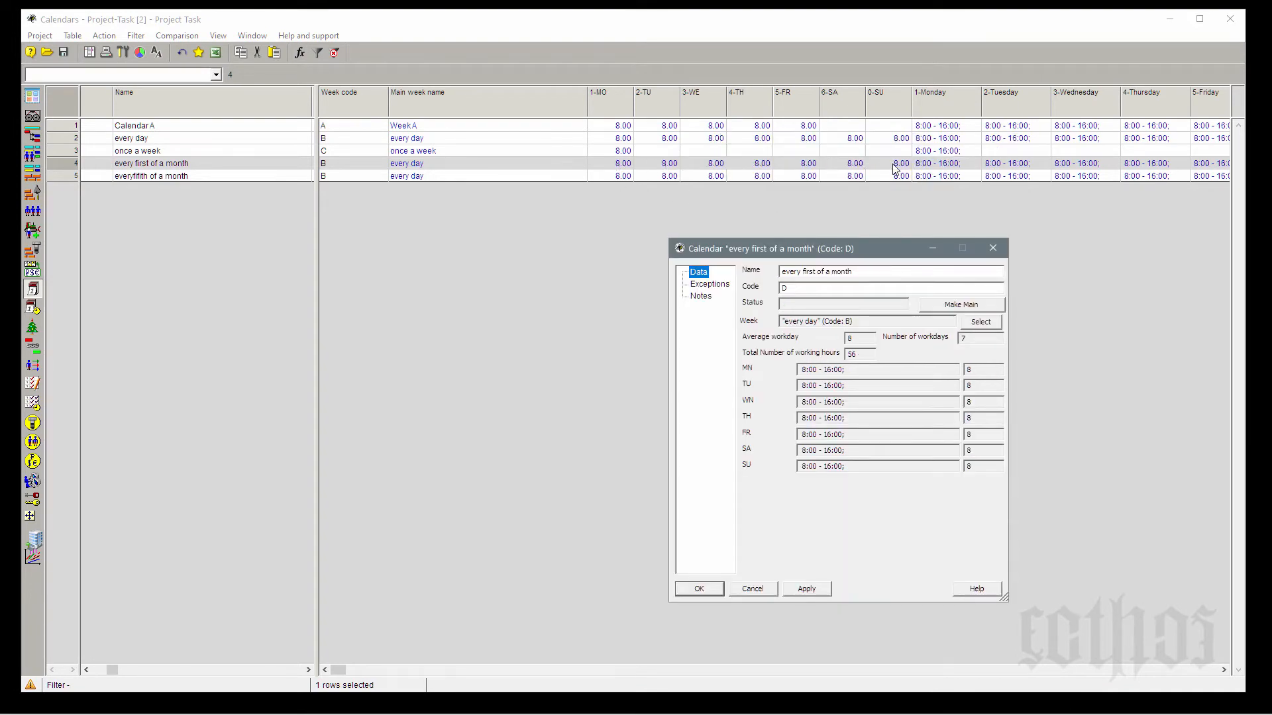
left_click(708, 284)
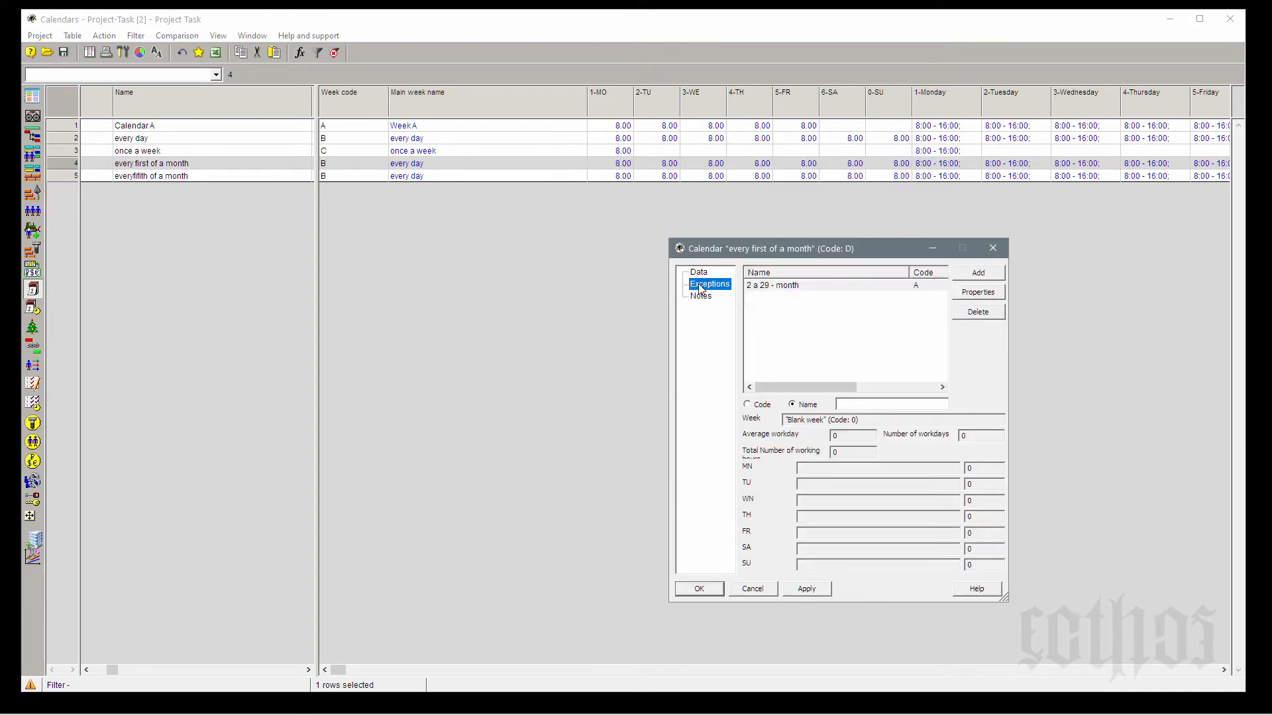
left_click(798, 287)
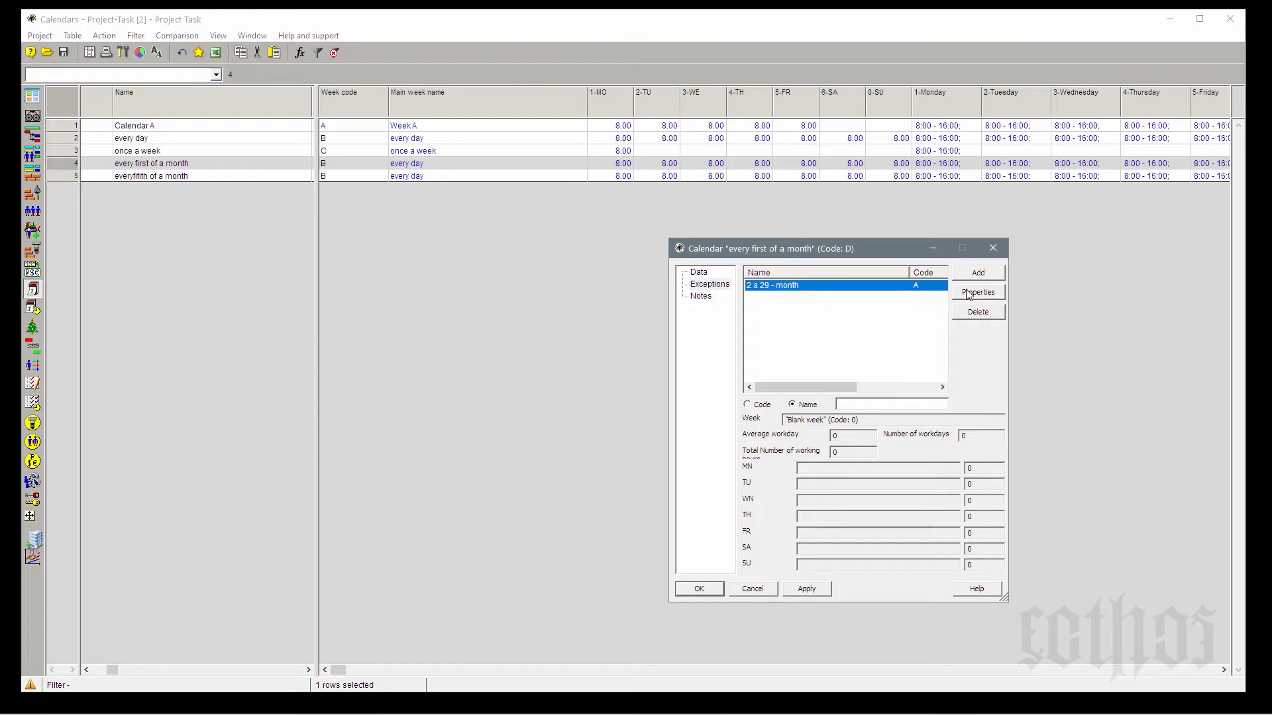
left_click(971, 295)
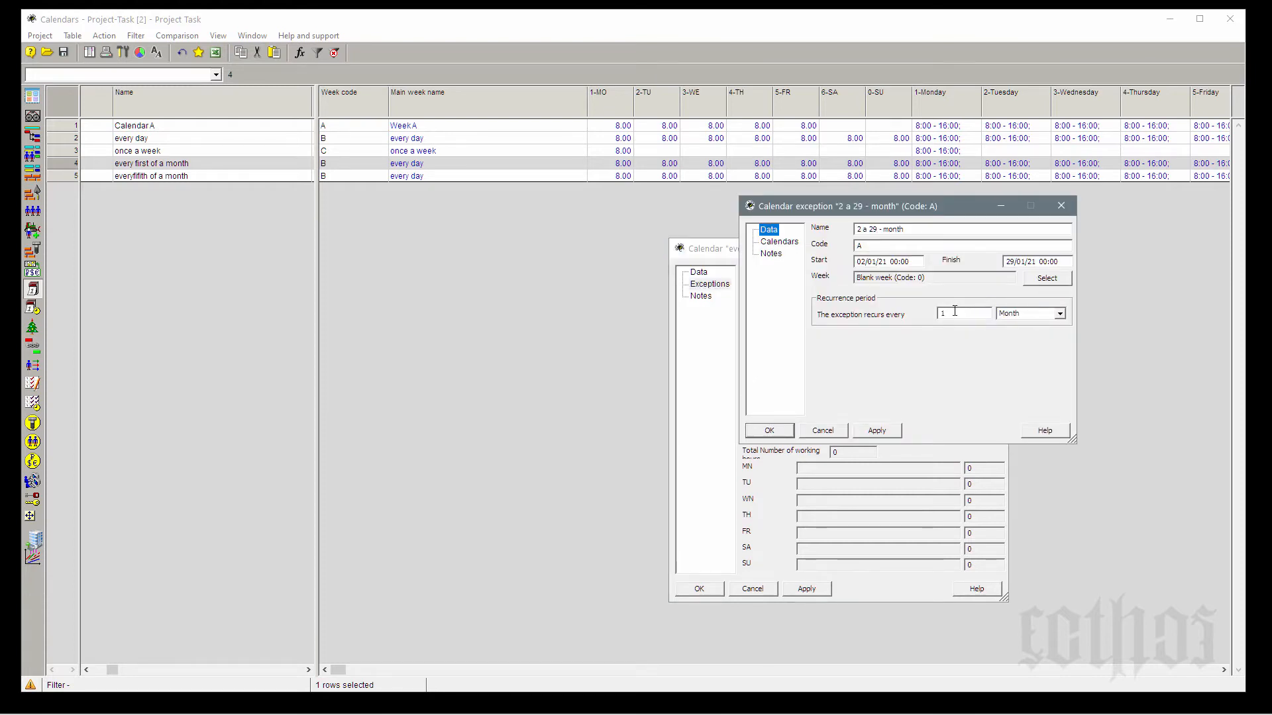
left_click(956, 313)
left_click(784, 430)
left_click(711, 591)
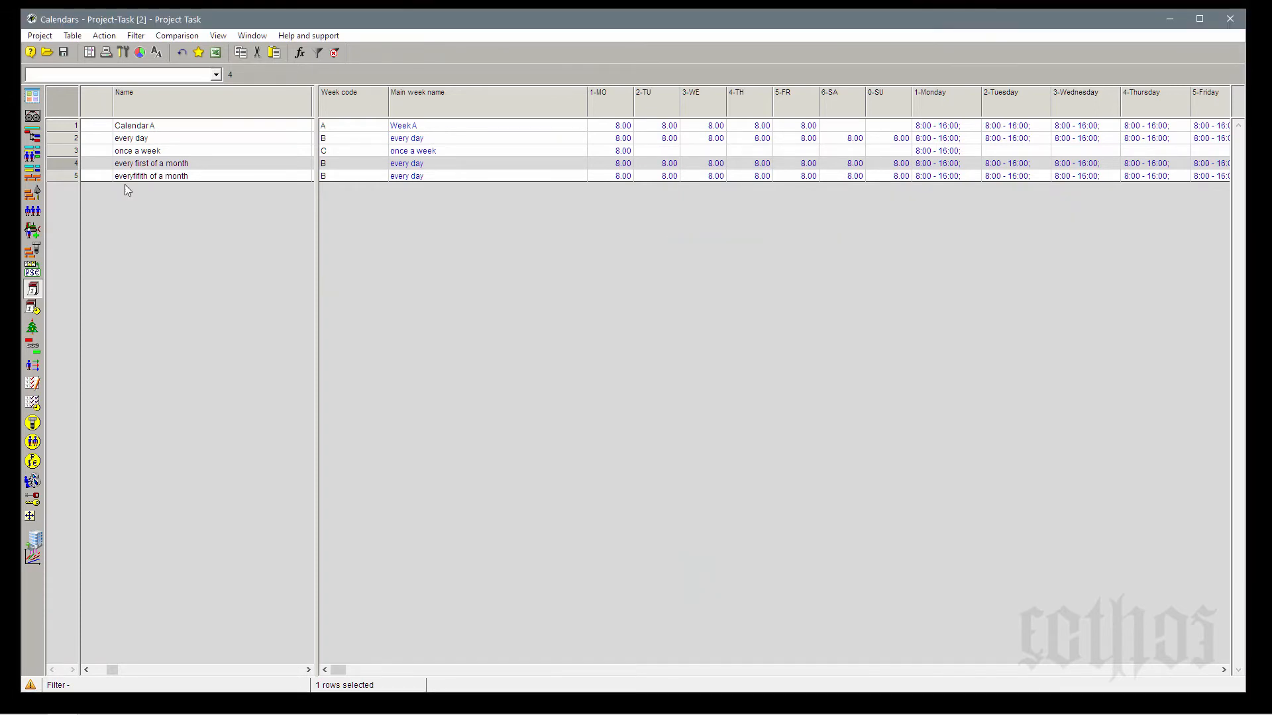
- Return to the activity Gantt and check the calendars and monthly intervals of the Water and Diesel hammocks
left_click(33, 137)
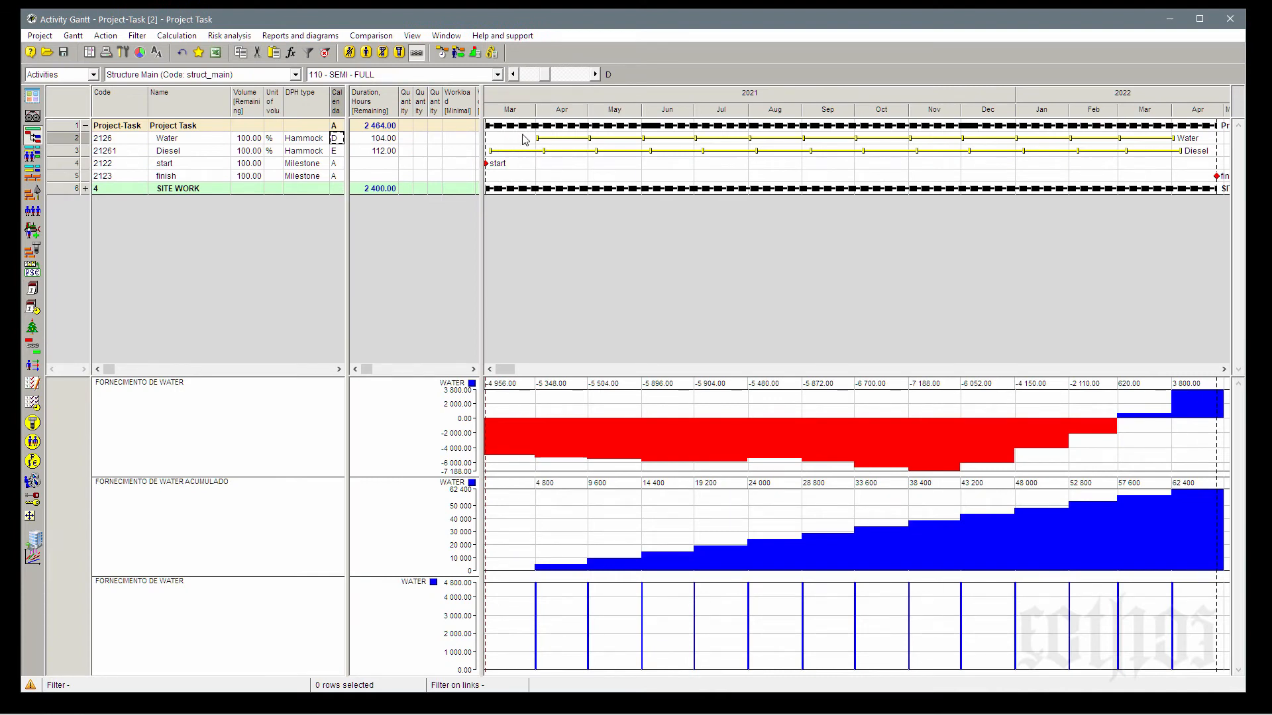
mouse_move(538, 140)
left_click(335, 153)
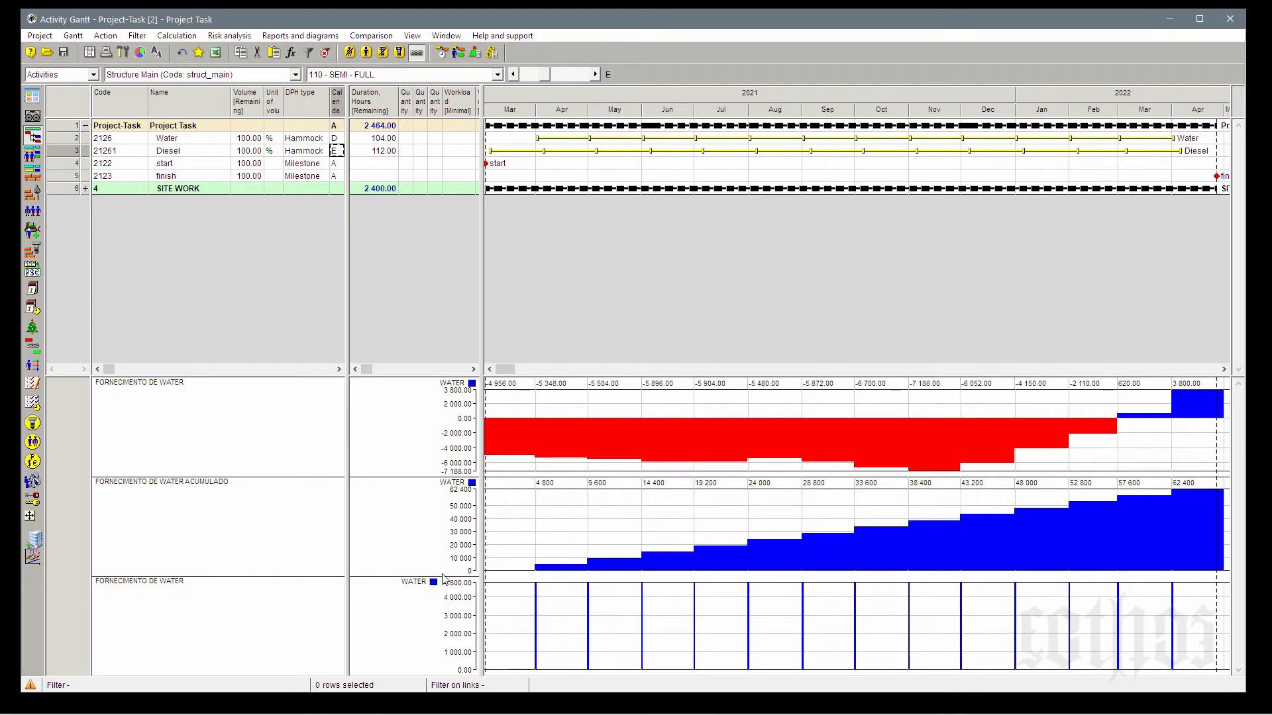
- Inspect the per-hour consumption of the WATER material in the Water hammock's properties and close them without changes
double_click(64, 138)
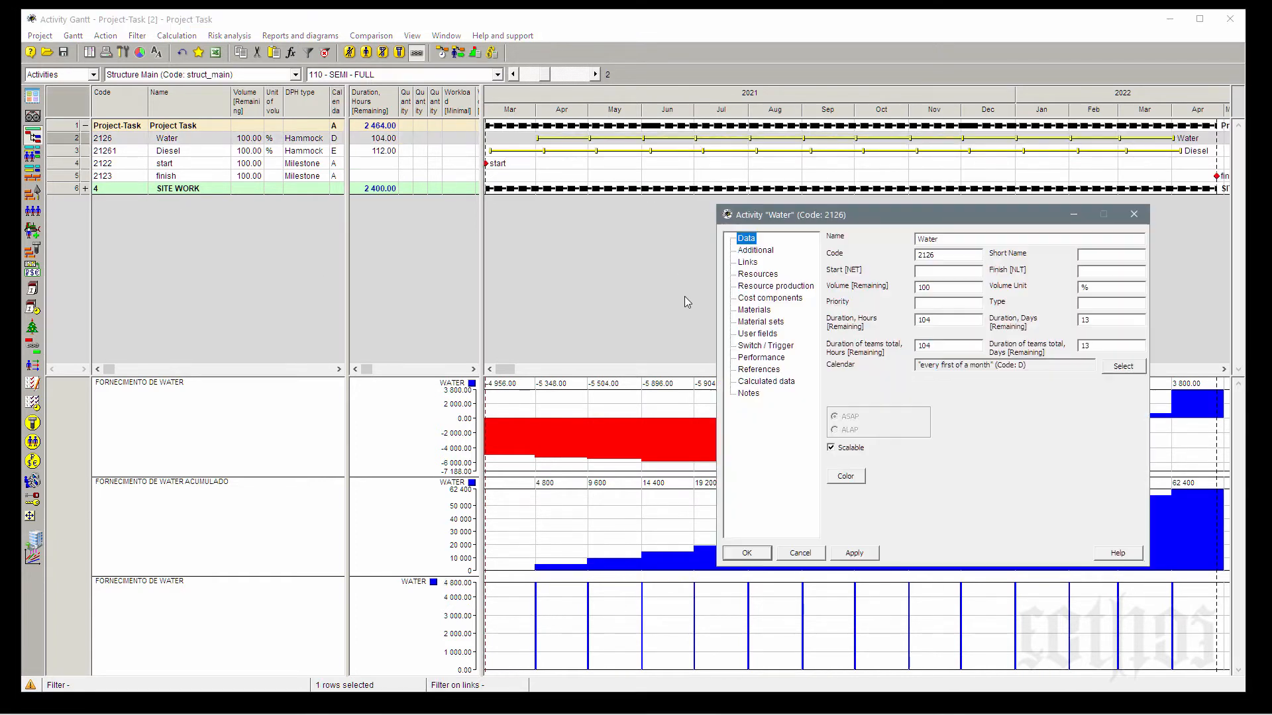
left_click(768, 310)
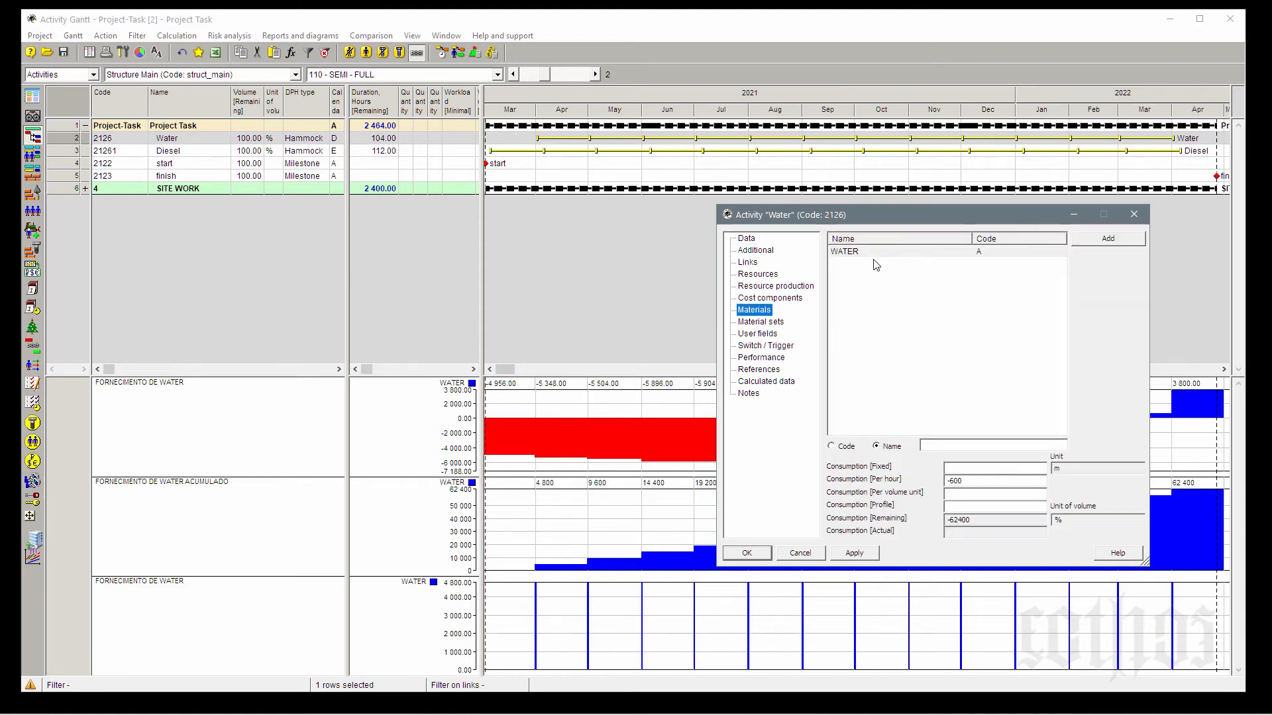
left_click(870, 253)
left_click_drag(986, 482, 917, 486)
left_click(800, 553)
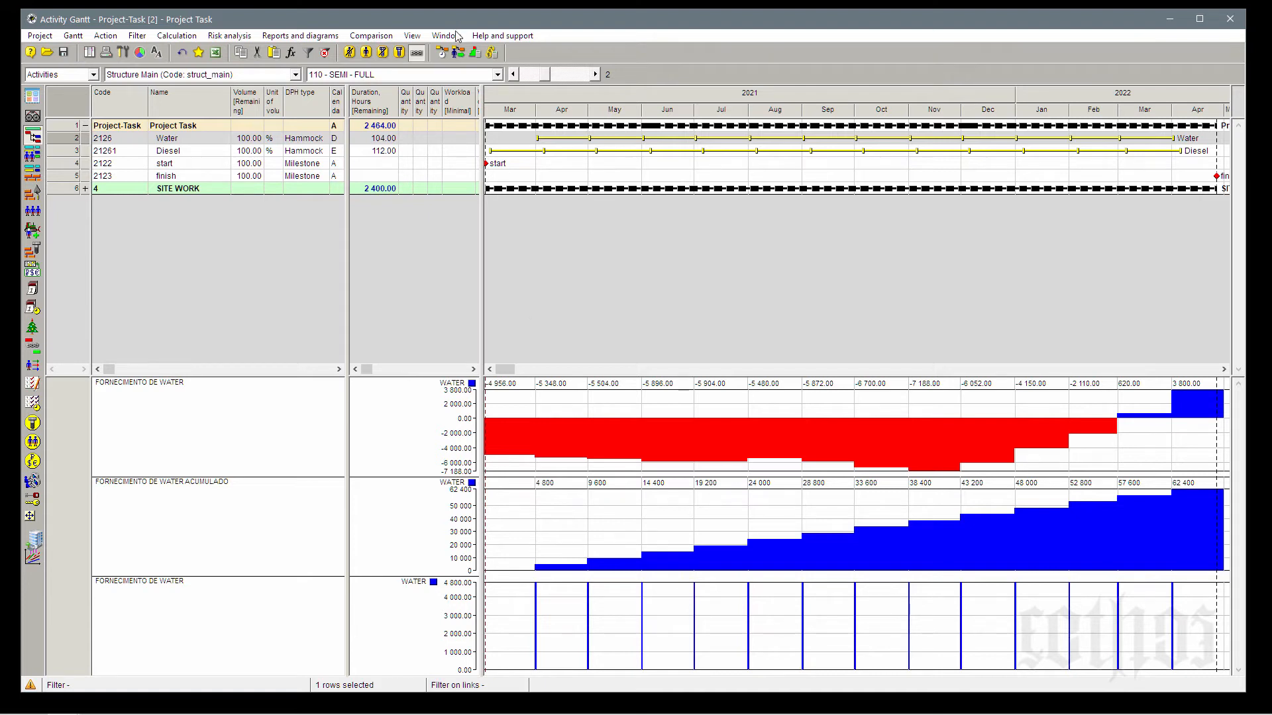
- Compare the water consumption diagrams in the 100 - HAMMOCKS layout with the water supply diagrams in the 110 - SEMI - FULL layout
left_click(464, 74)
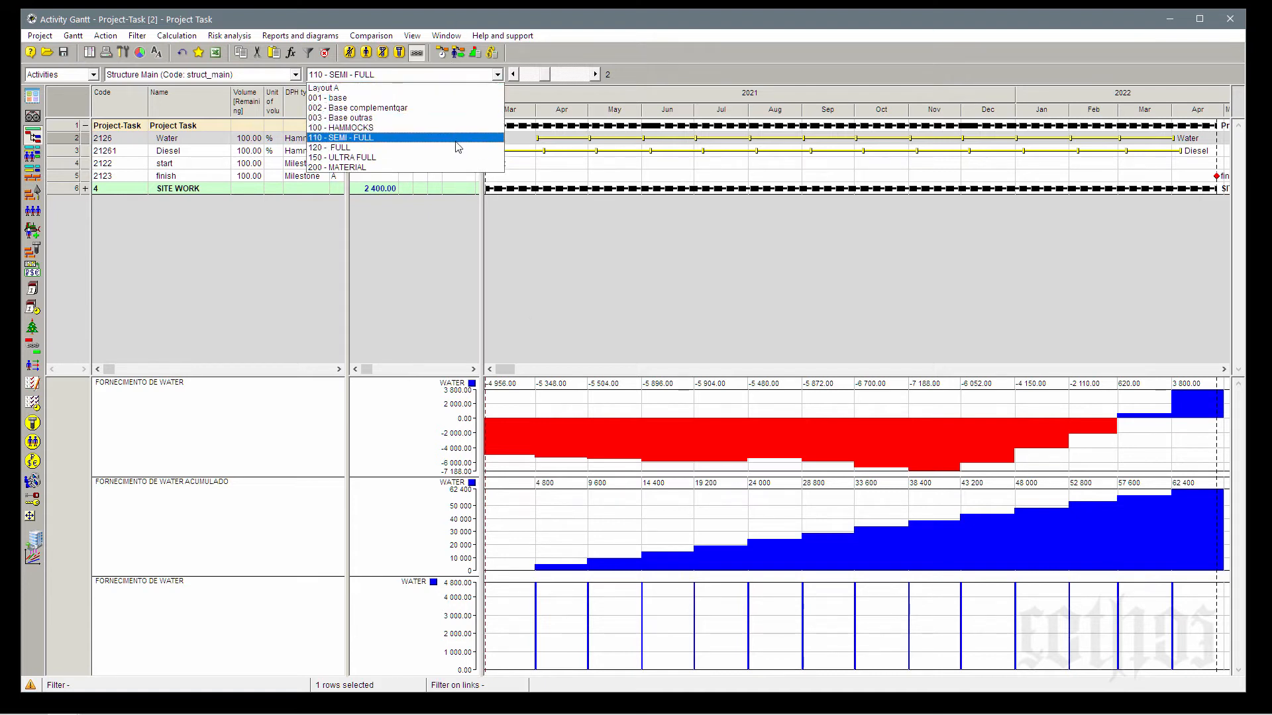
left_click(456, 127)
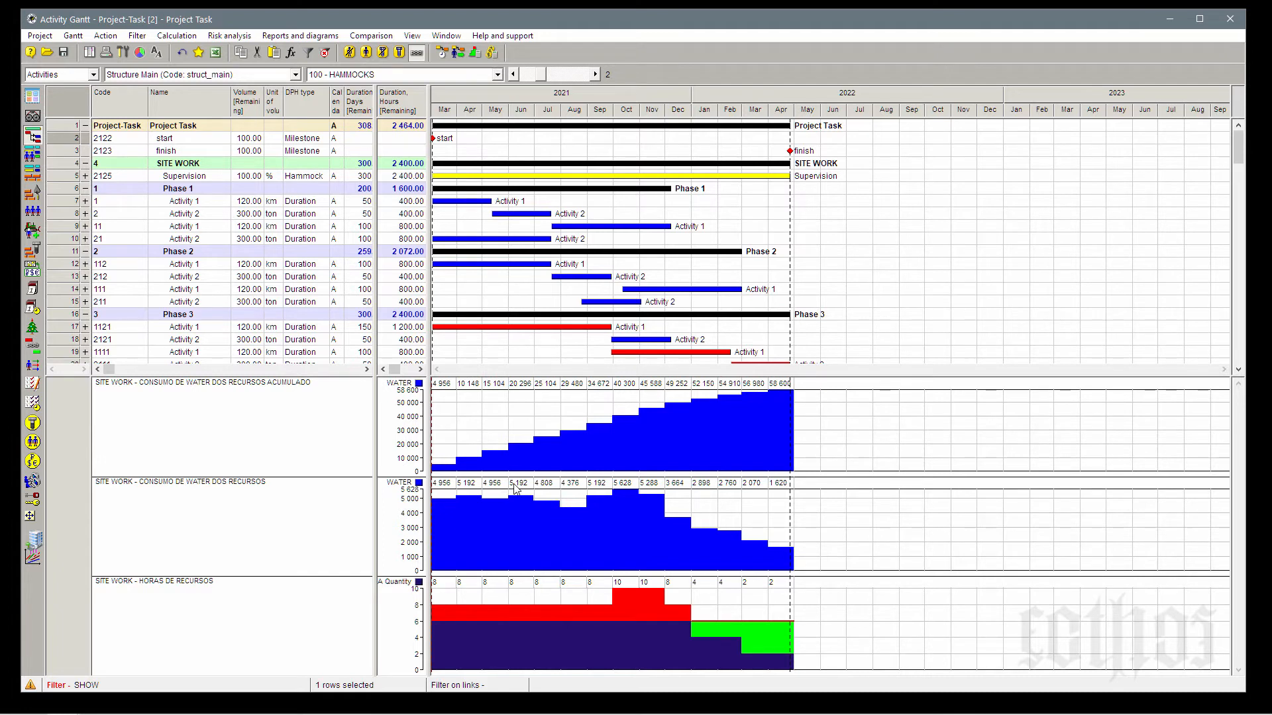
left_click(448, 75)
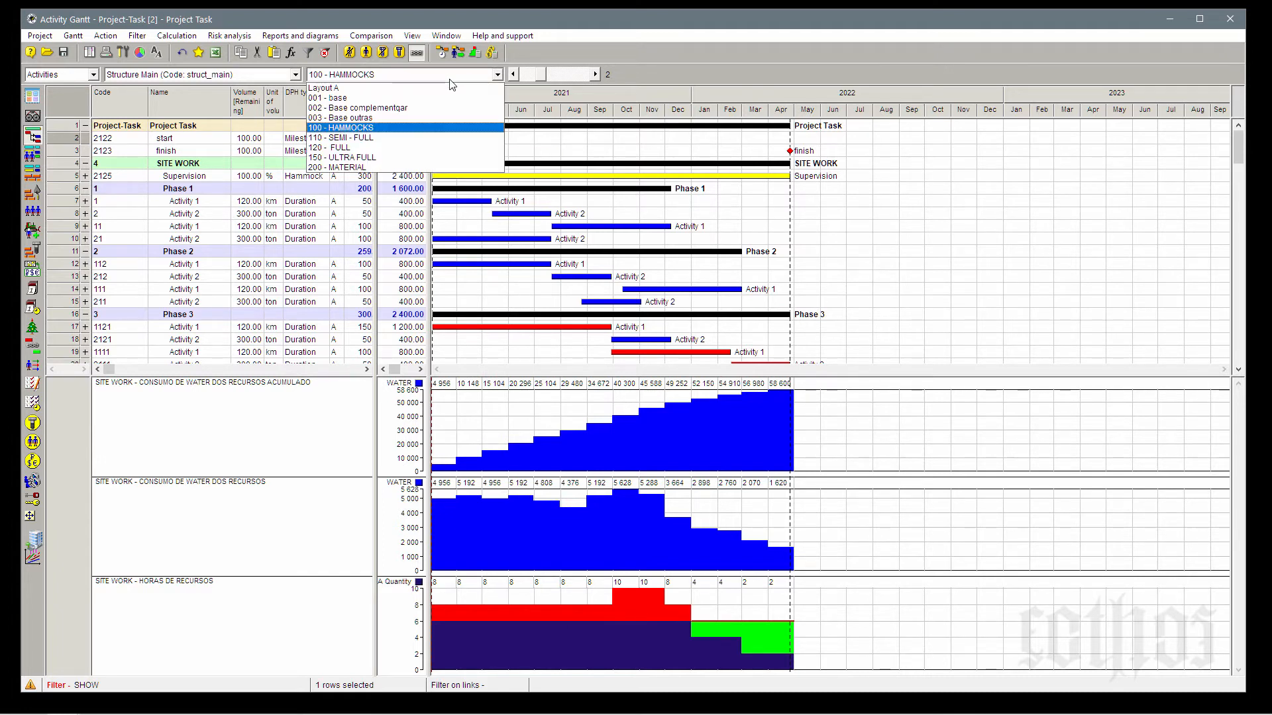
left_click(457, 138)
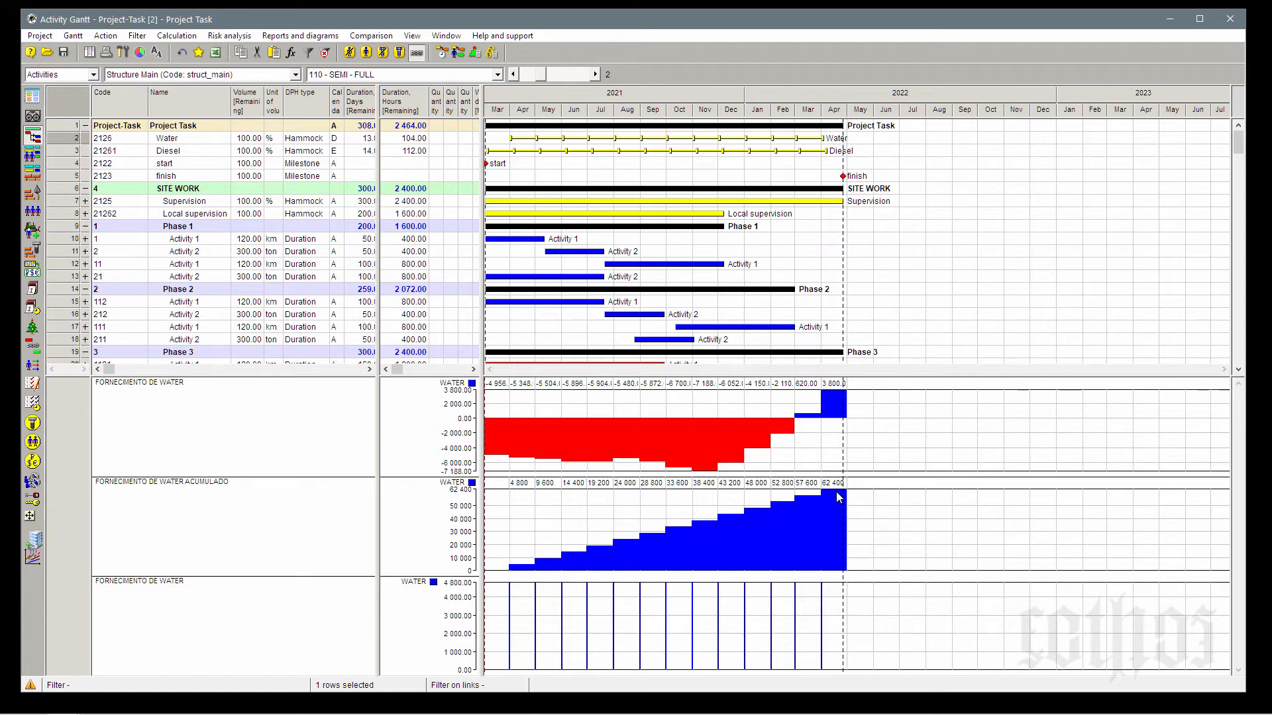
left_click(598, 75)
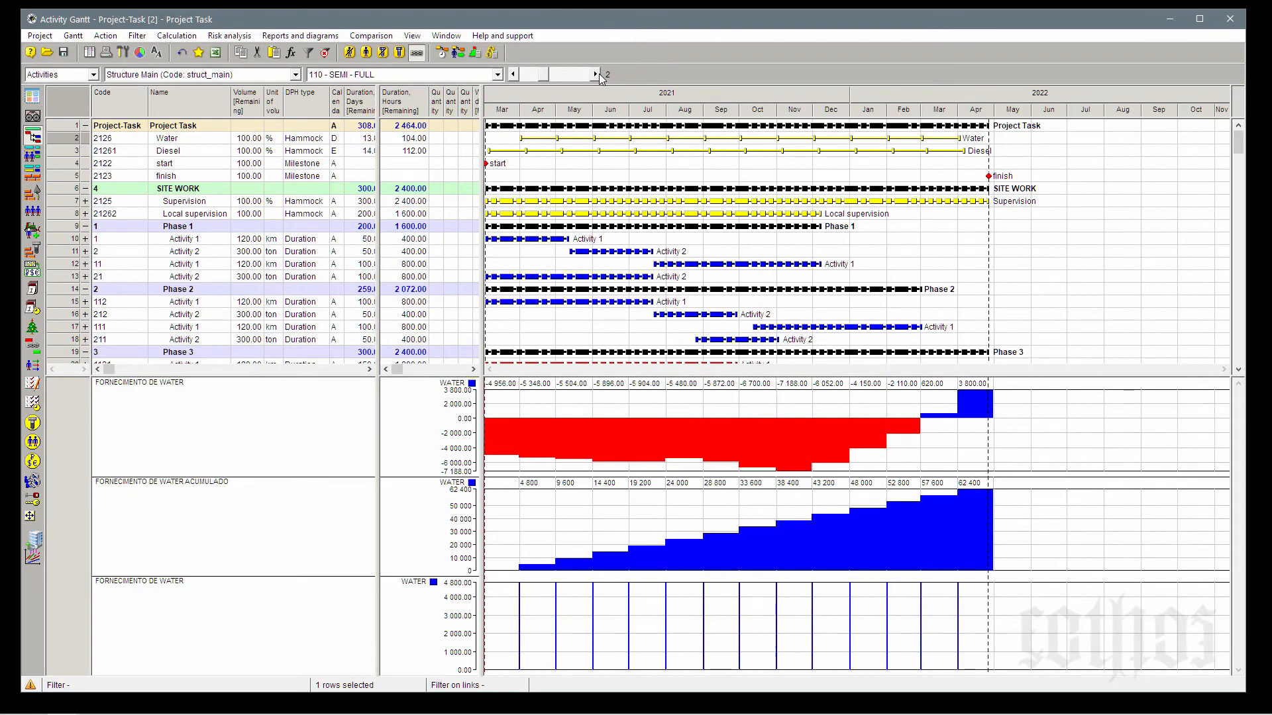
left_click(386, 75)
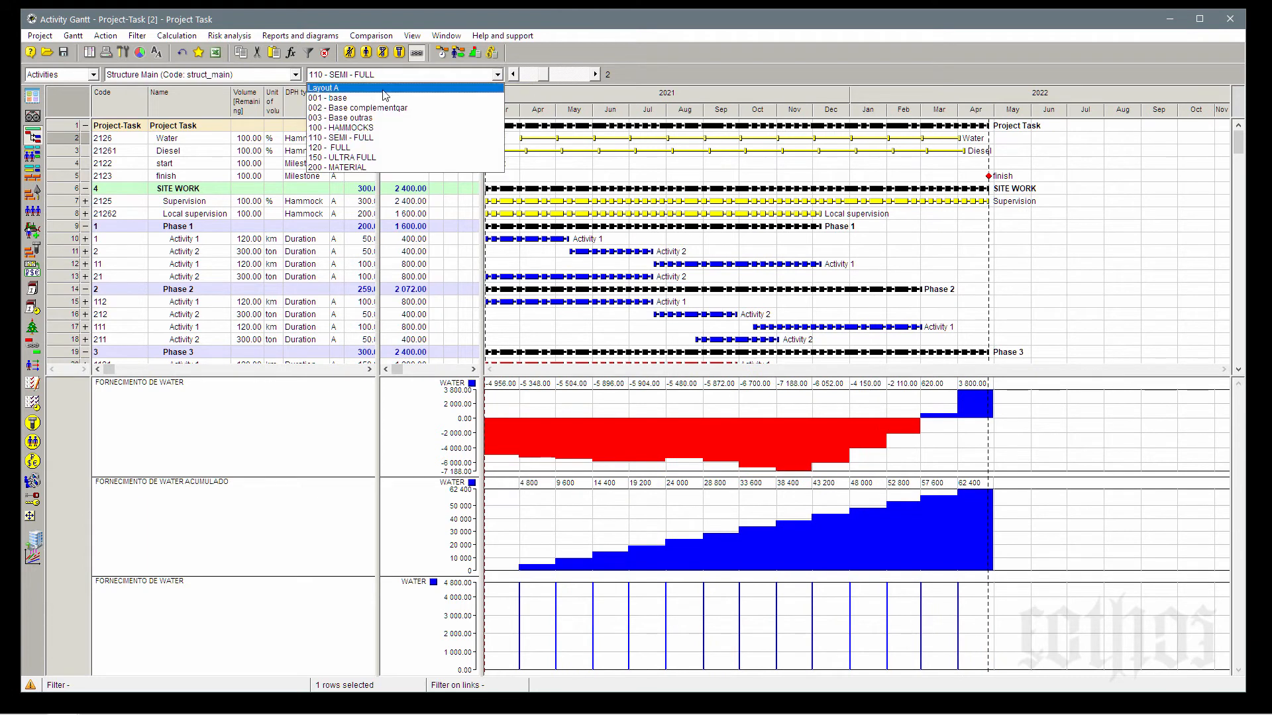
left_click(382, 128)
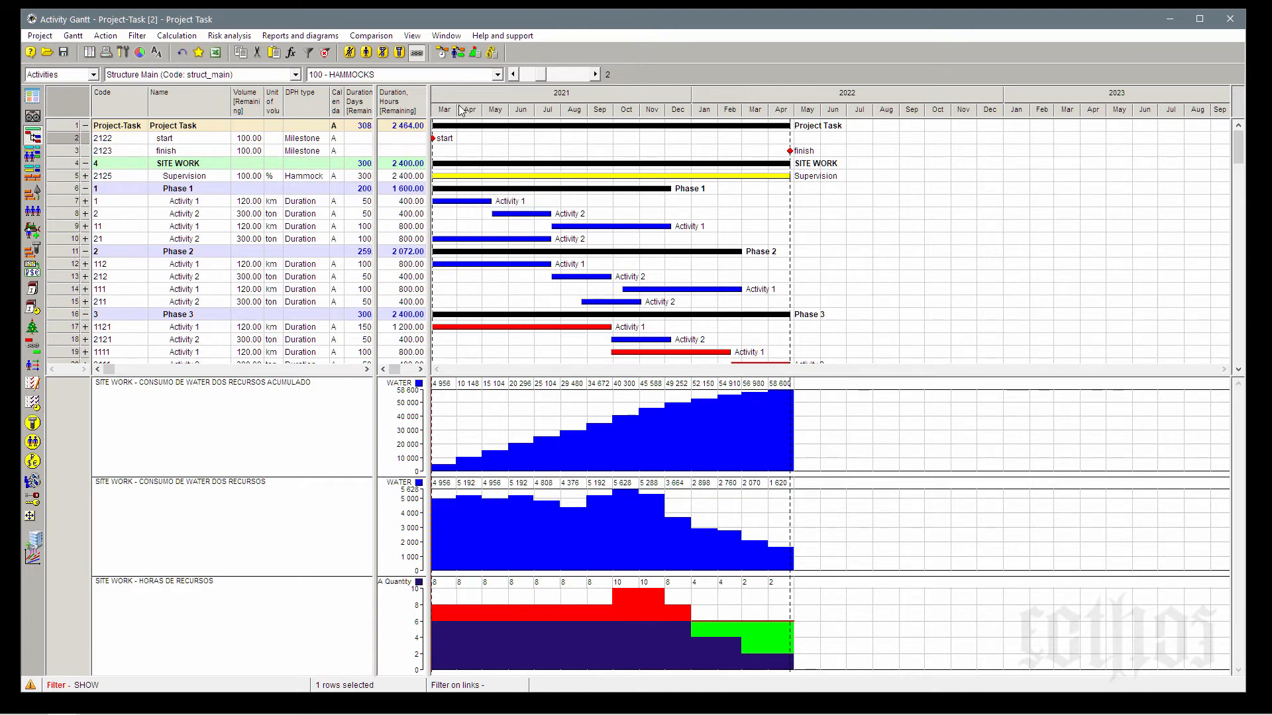
left_click(441, 74)
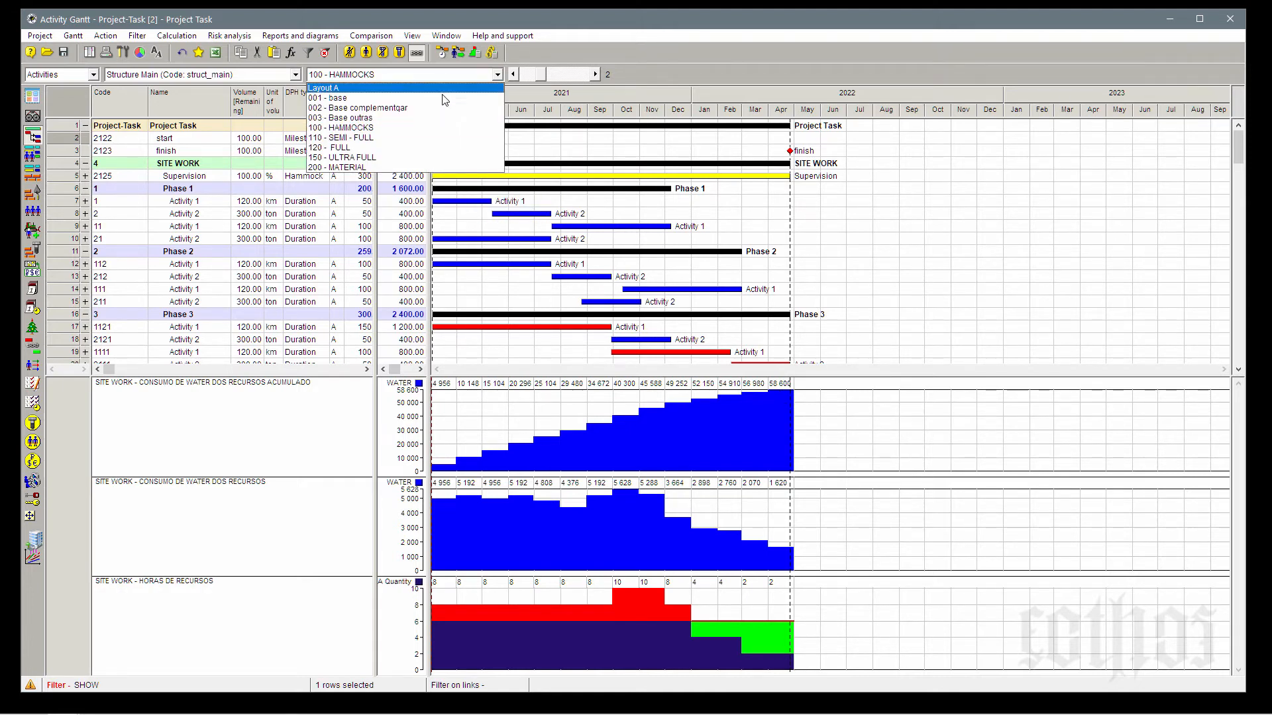
left_click(449, 138)
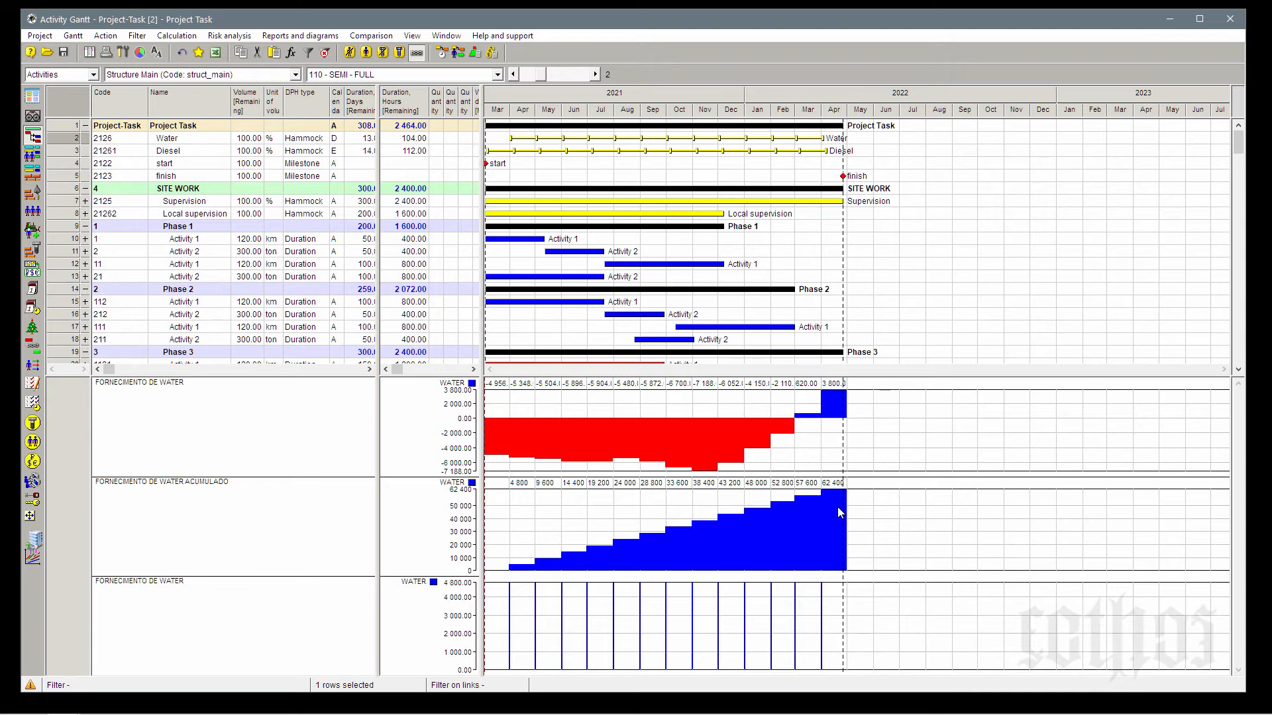
- Recalculate the project with simple forward scheduling and the detailed schedule option off
left_click(596, 75)
left_click(596, 75)
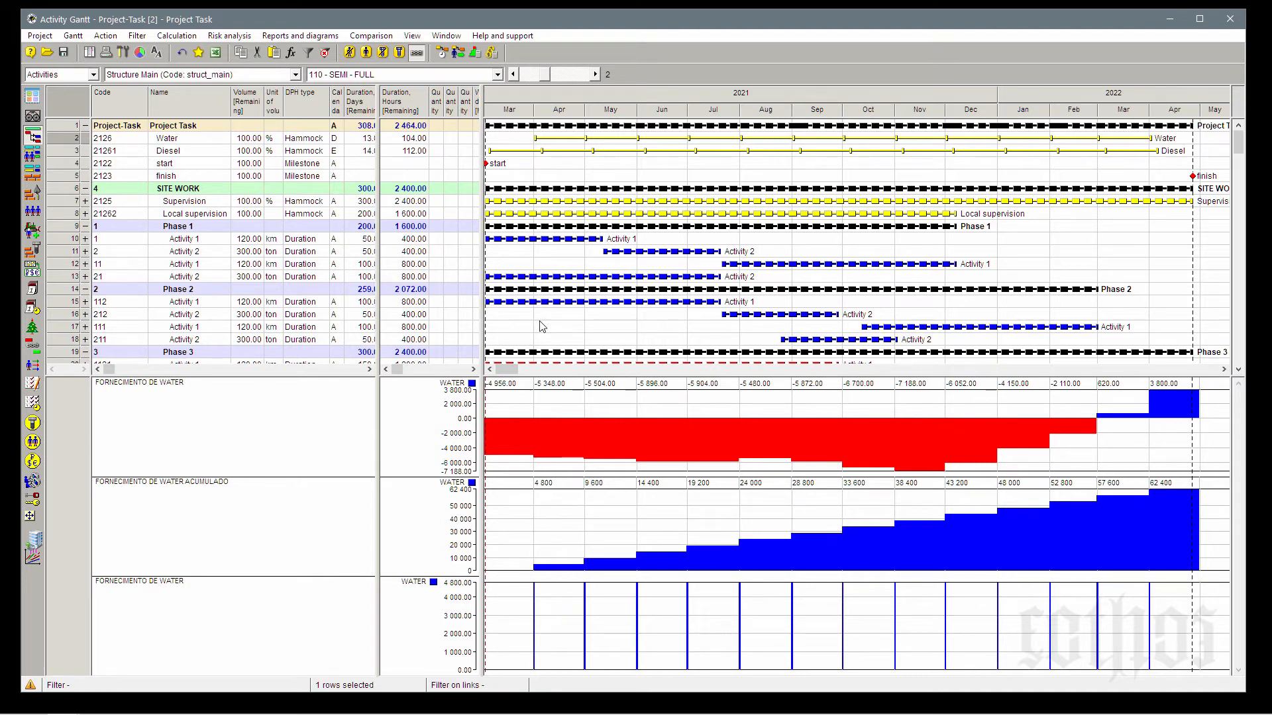
mouse_move(542, 137)
left_click(443, 53)
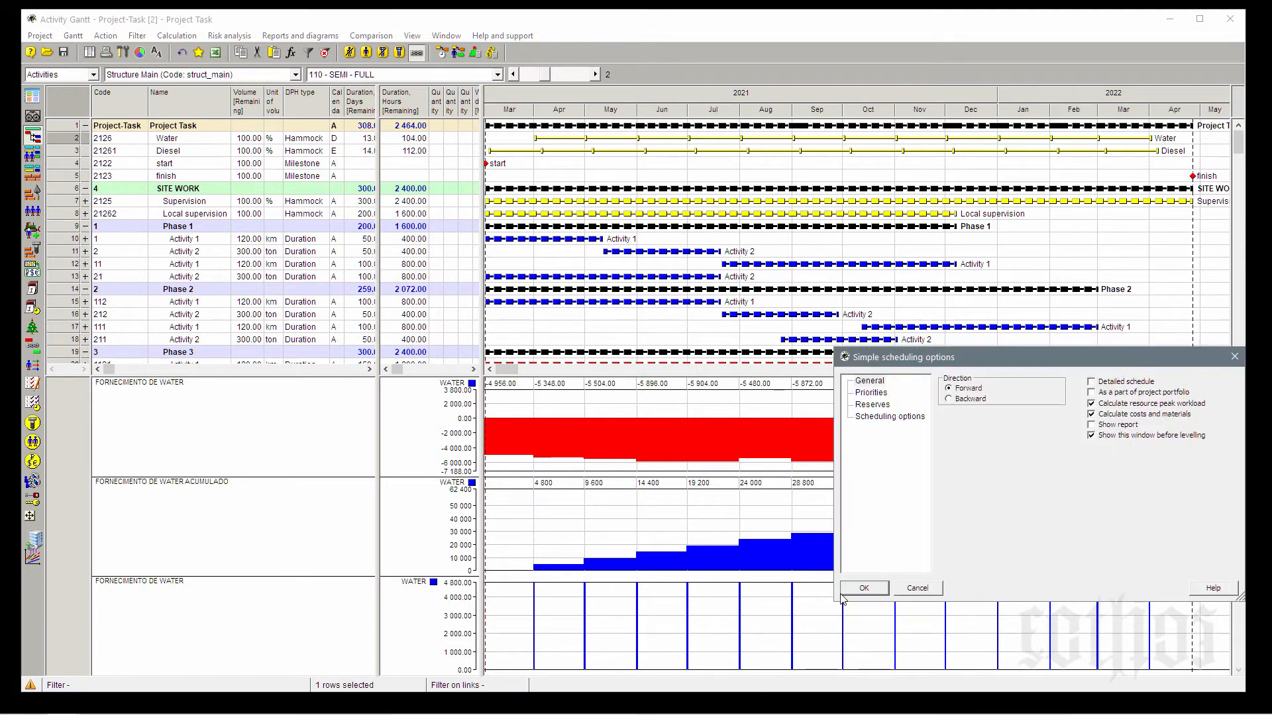
left_click(844, 590)
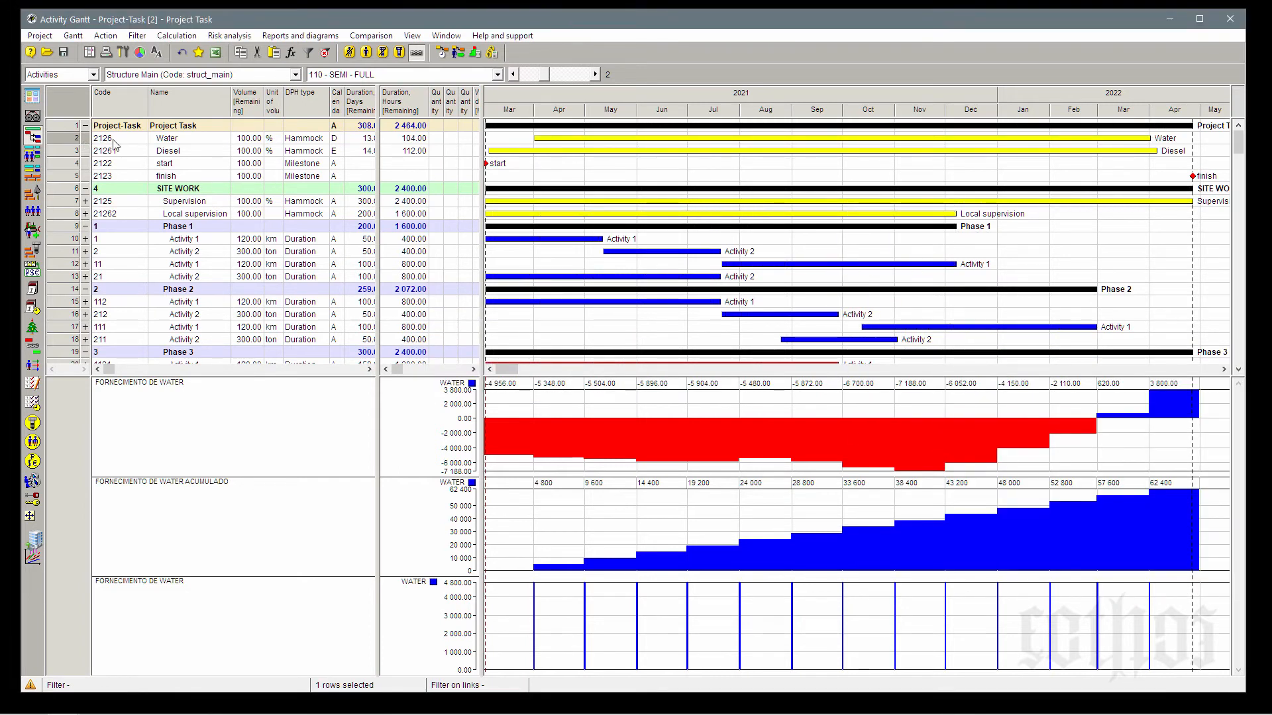
- Review the resources' water consumption in the 100 - HAMMOCKS layout and go back to the 110 - SEMI - FULL layout
left_click(498, 74)
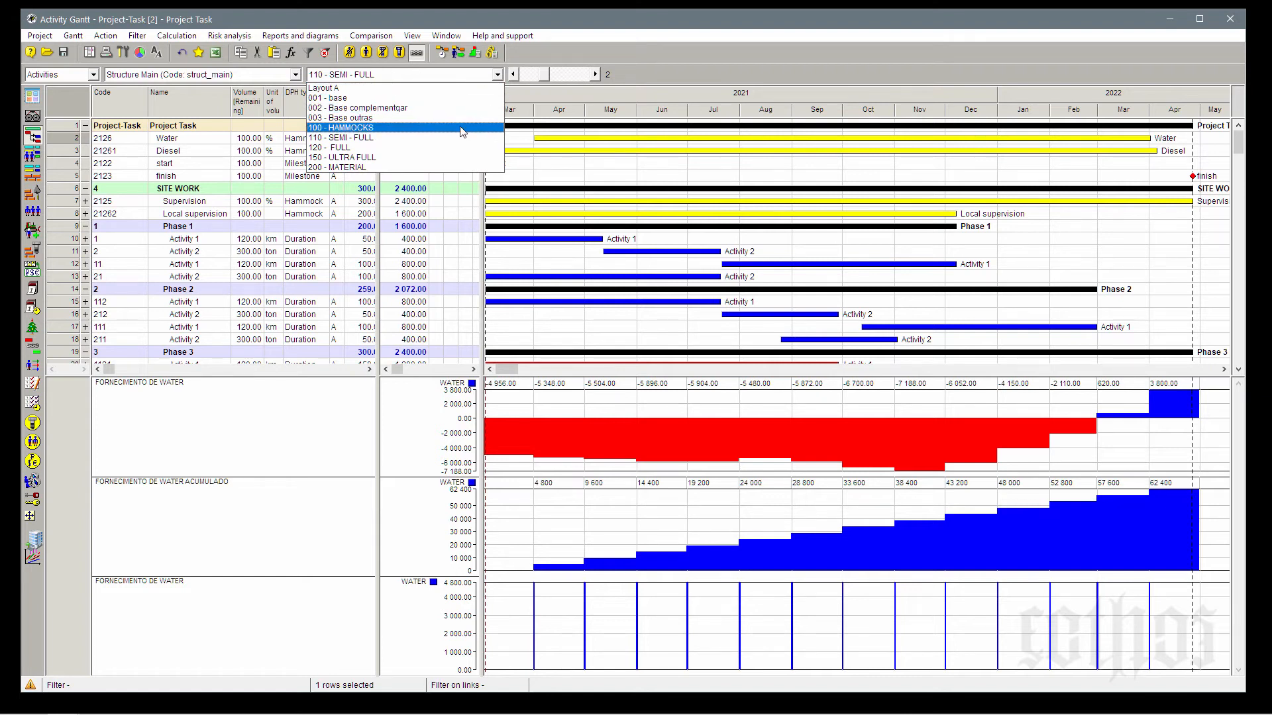
left_click(371, 130)
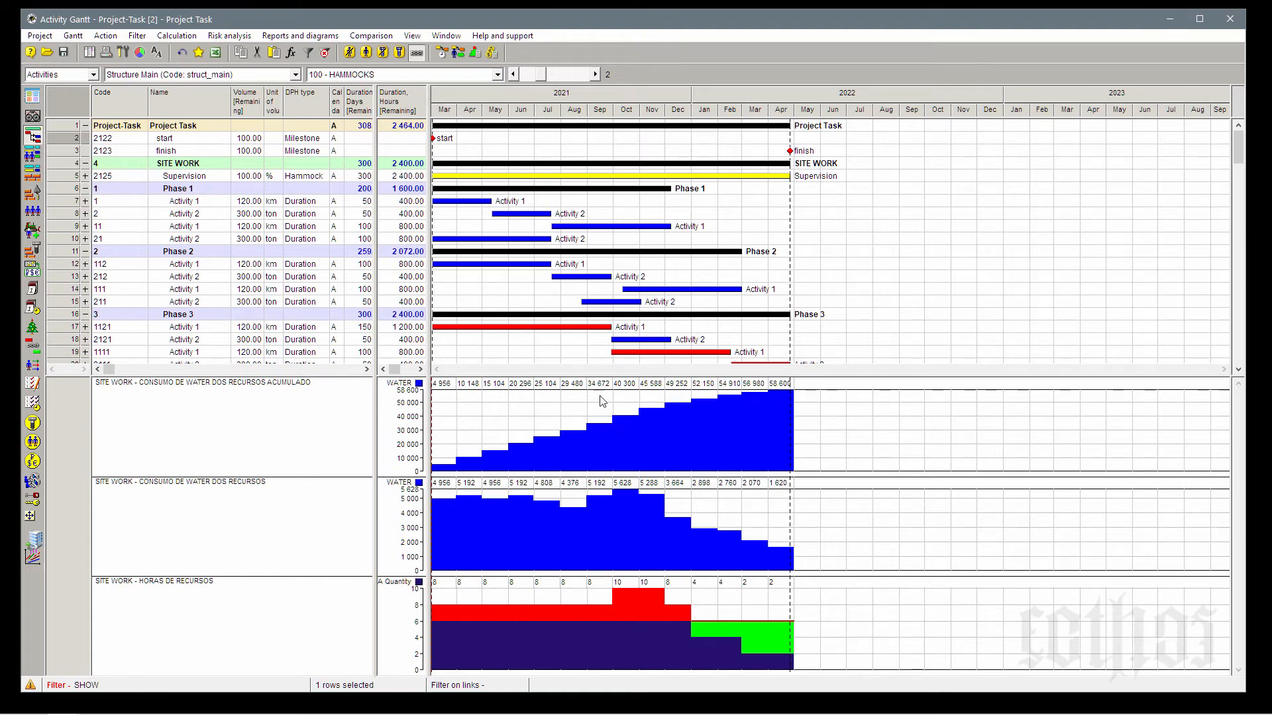
left_click(430, 75)
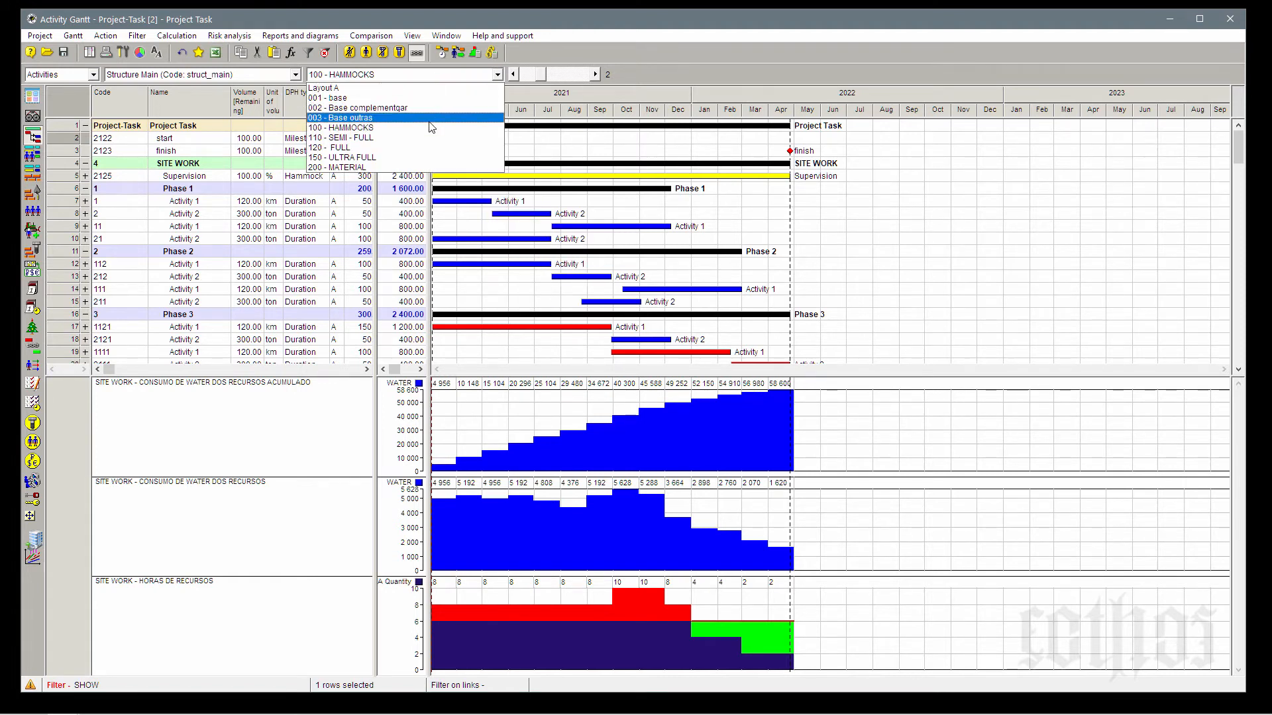
left_click(432, 139)
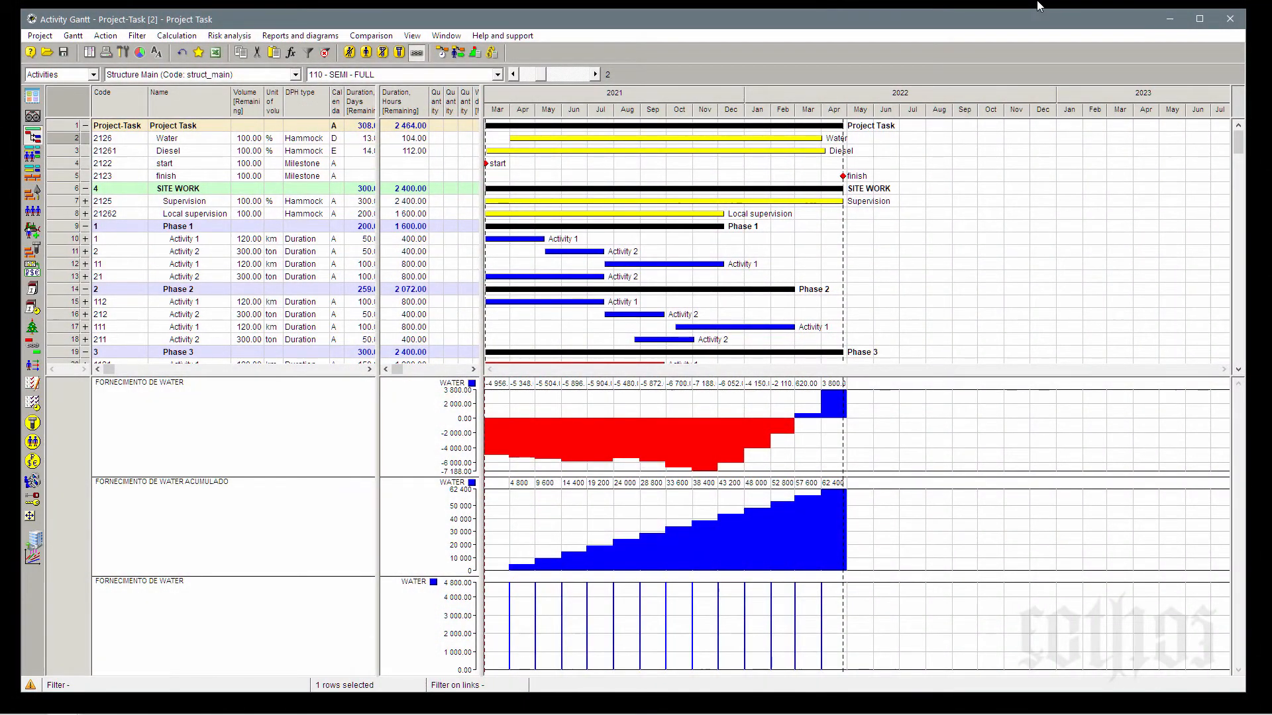
- Display the Gantt in the 120 - FULL layout and collapse the SITE WORK phase
left_click(497, 74)
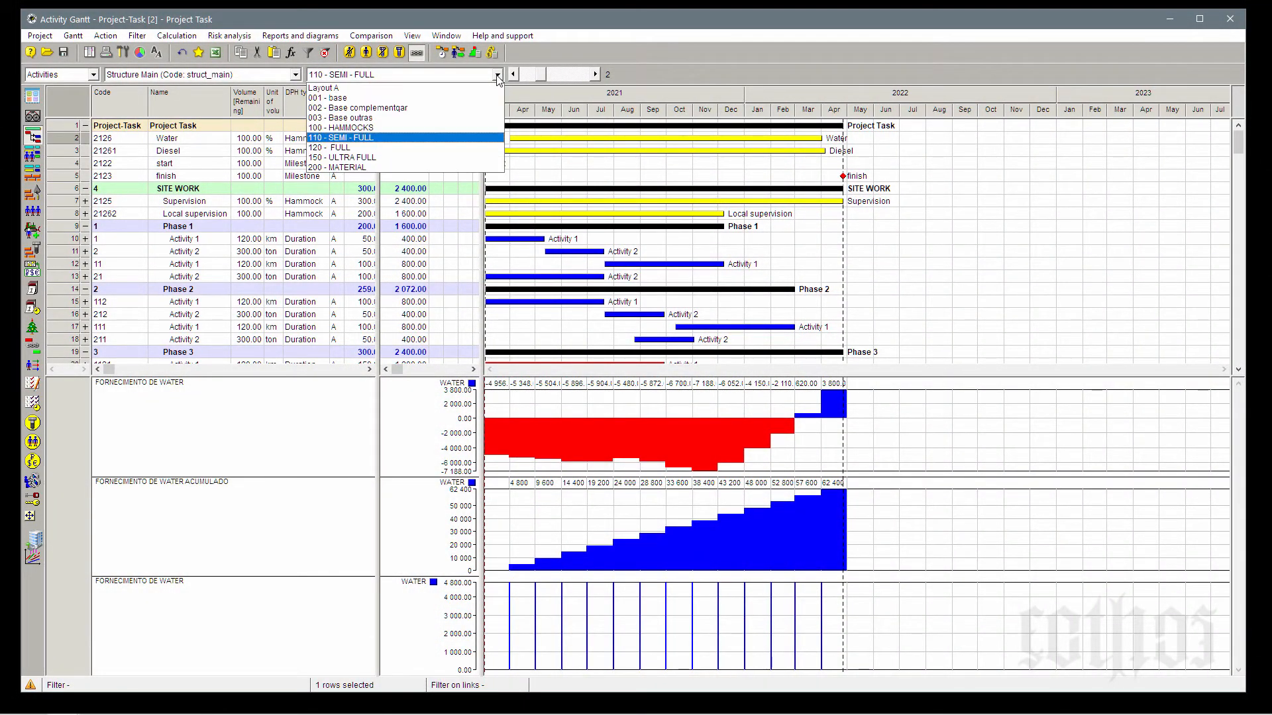
left_click(487, 147)
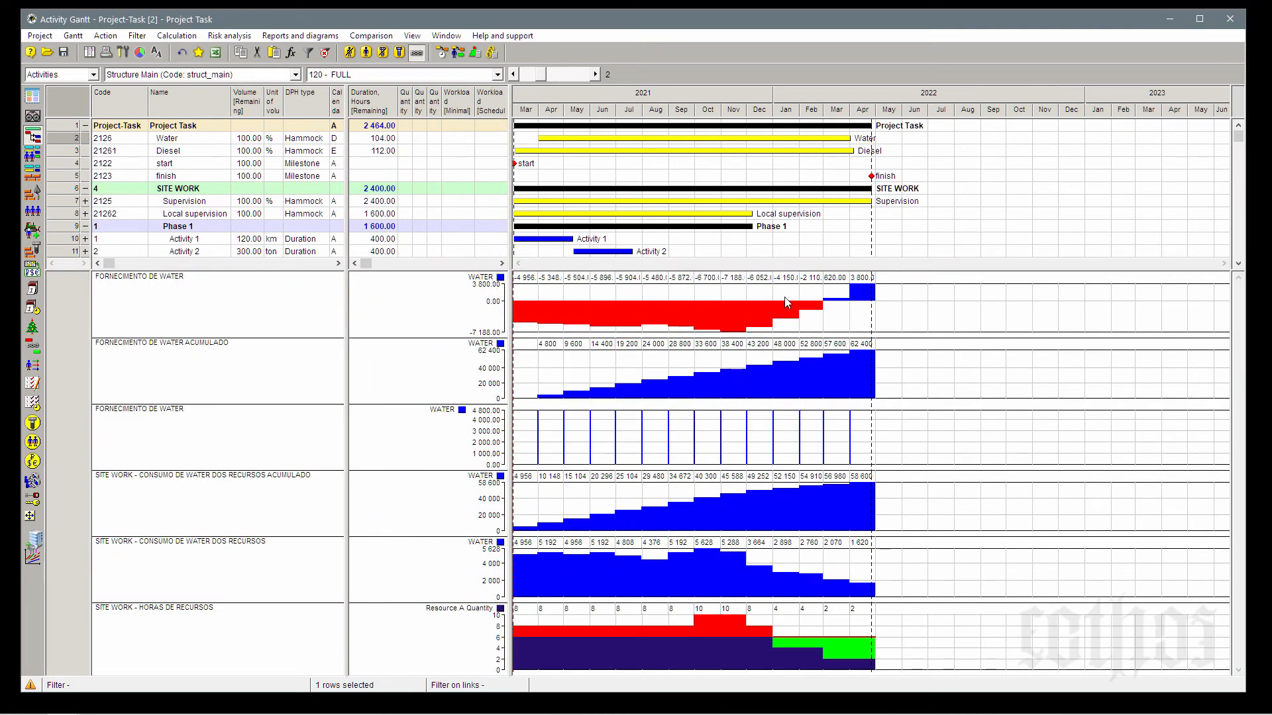
left_click(85, 188)
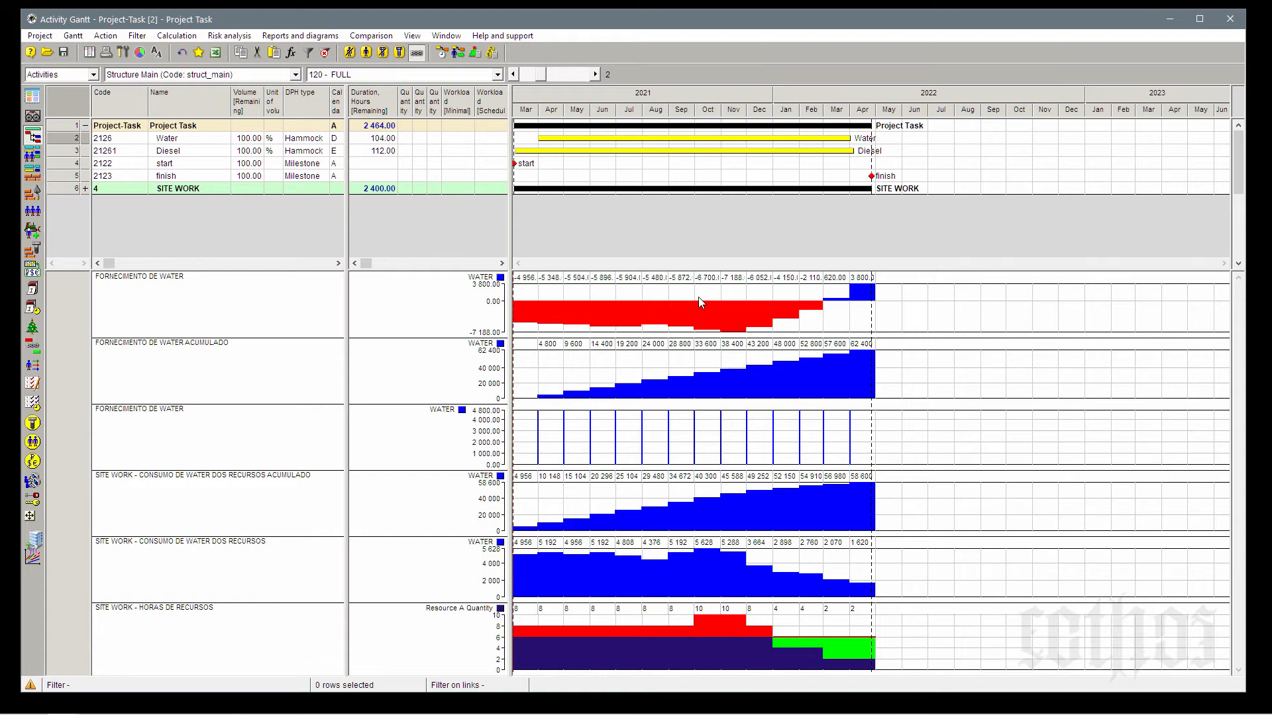
- Exclude the supervisor resource from leveling in the resource constrained scheduling options
left_click(455, 57)
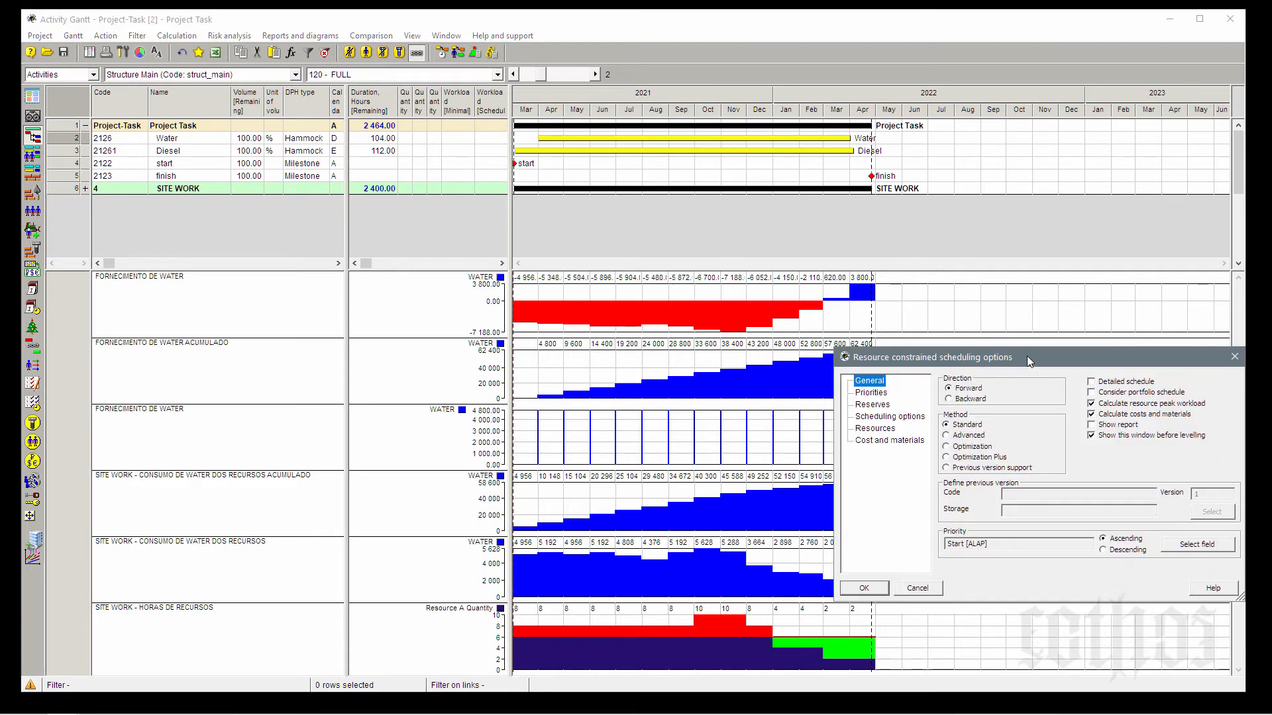
left_click_drag(1027, 356, 982, 269)
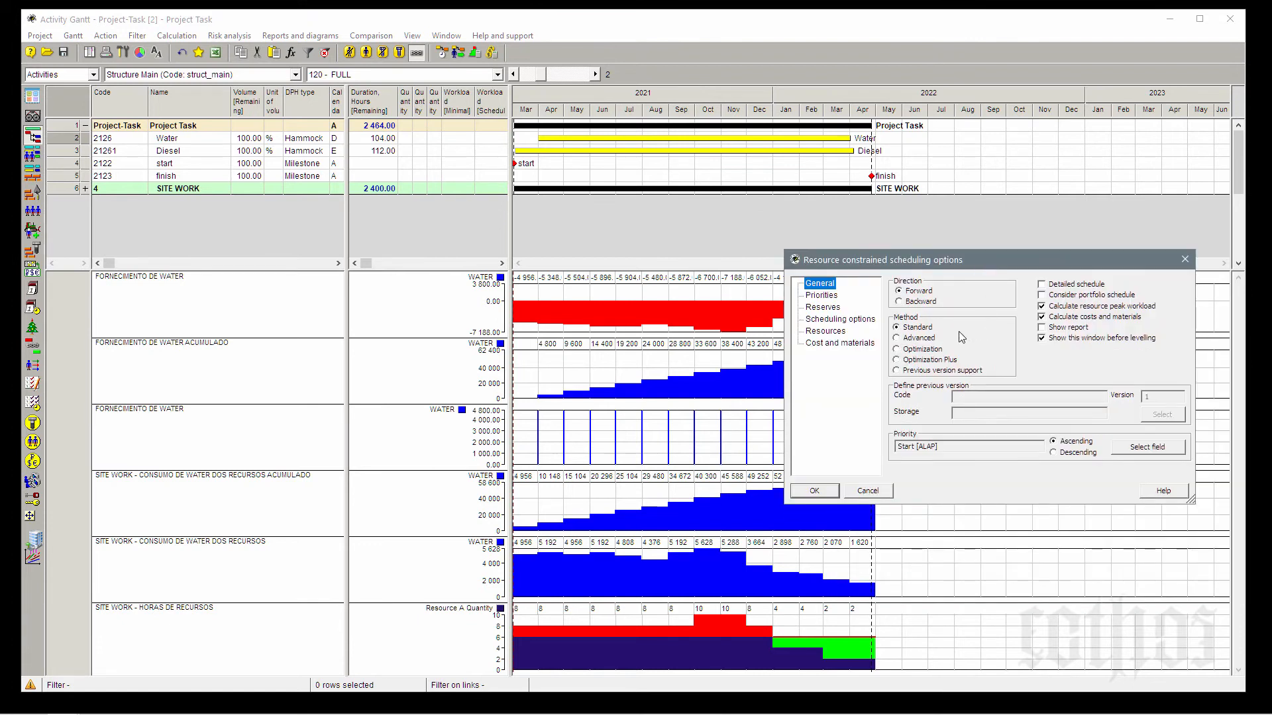
left_click(831, 332)
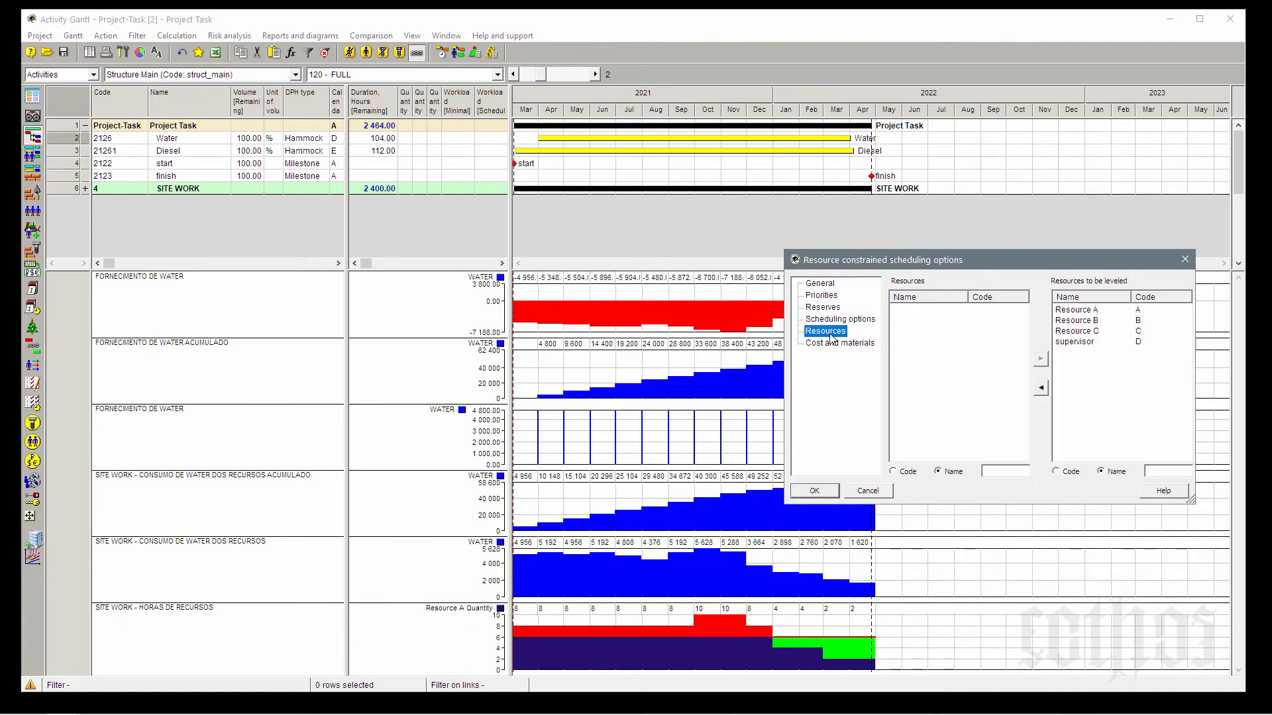
left_click(1074, 344)
left_click(1041, 389)
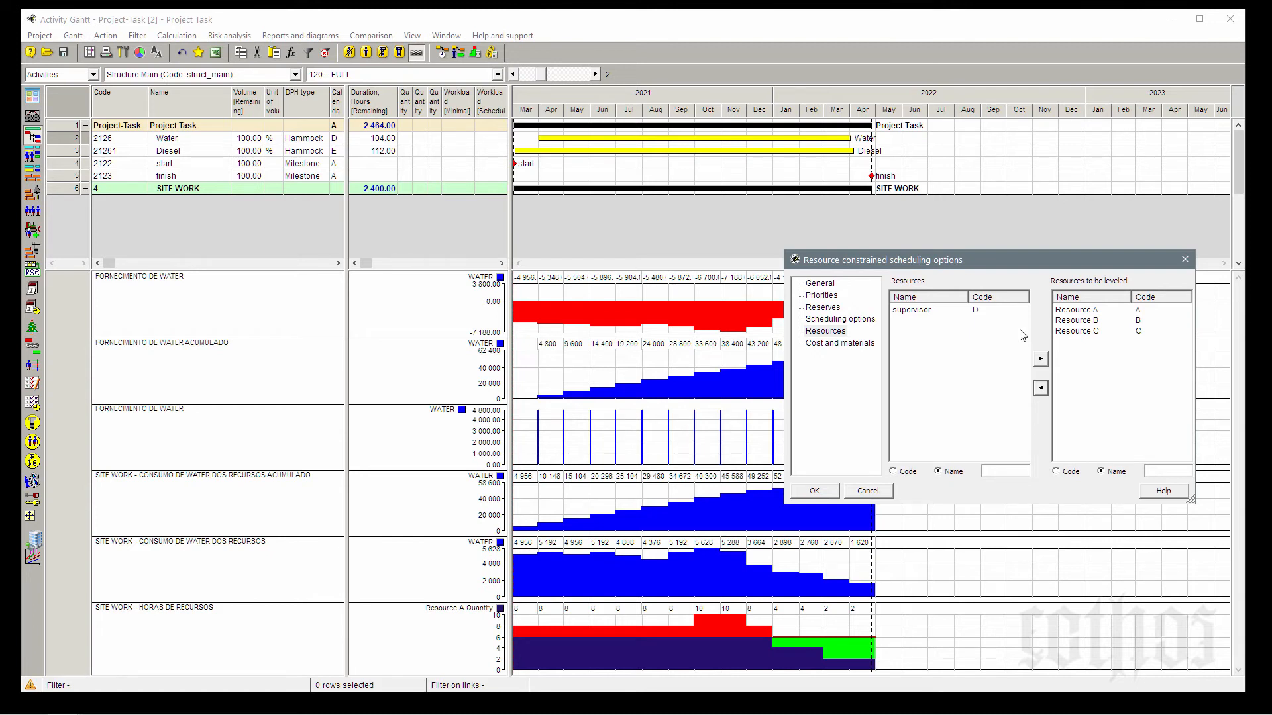
- Remove DIESEL from the materials for leveling so that only WATER is leveled
left_click(868, 348)
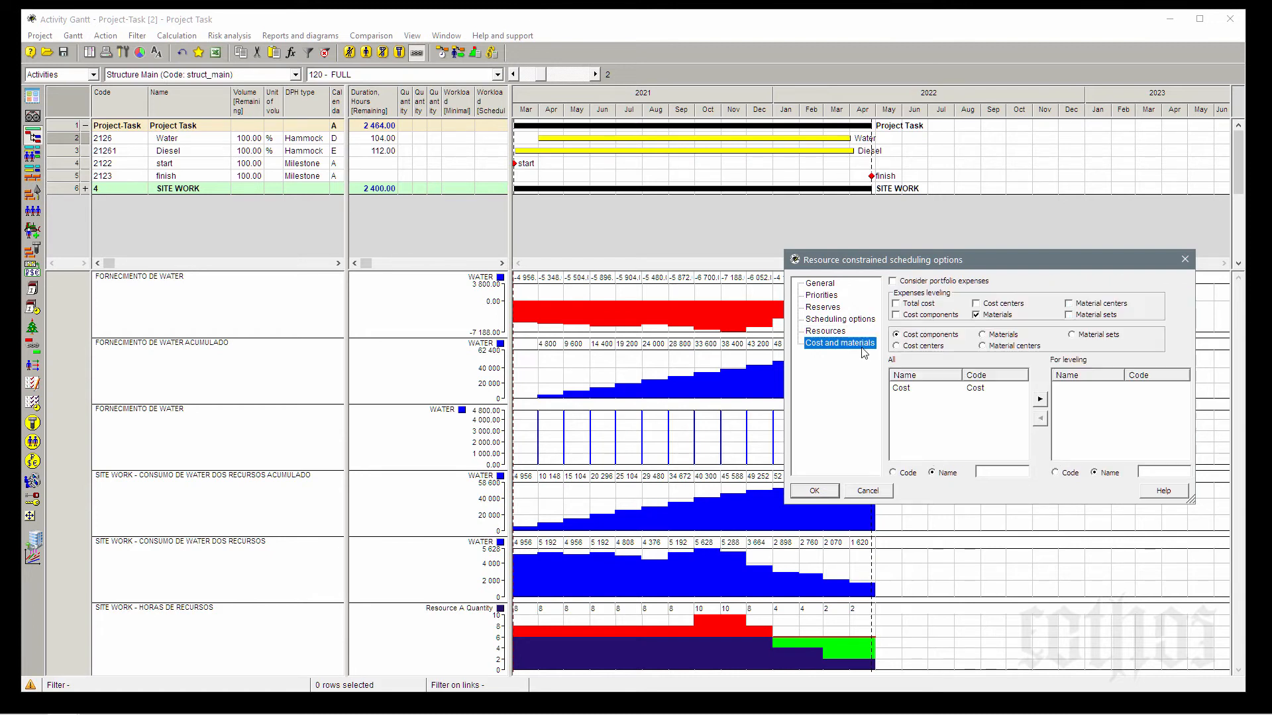
left_click(991, 334)
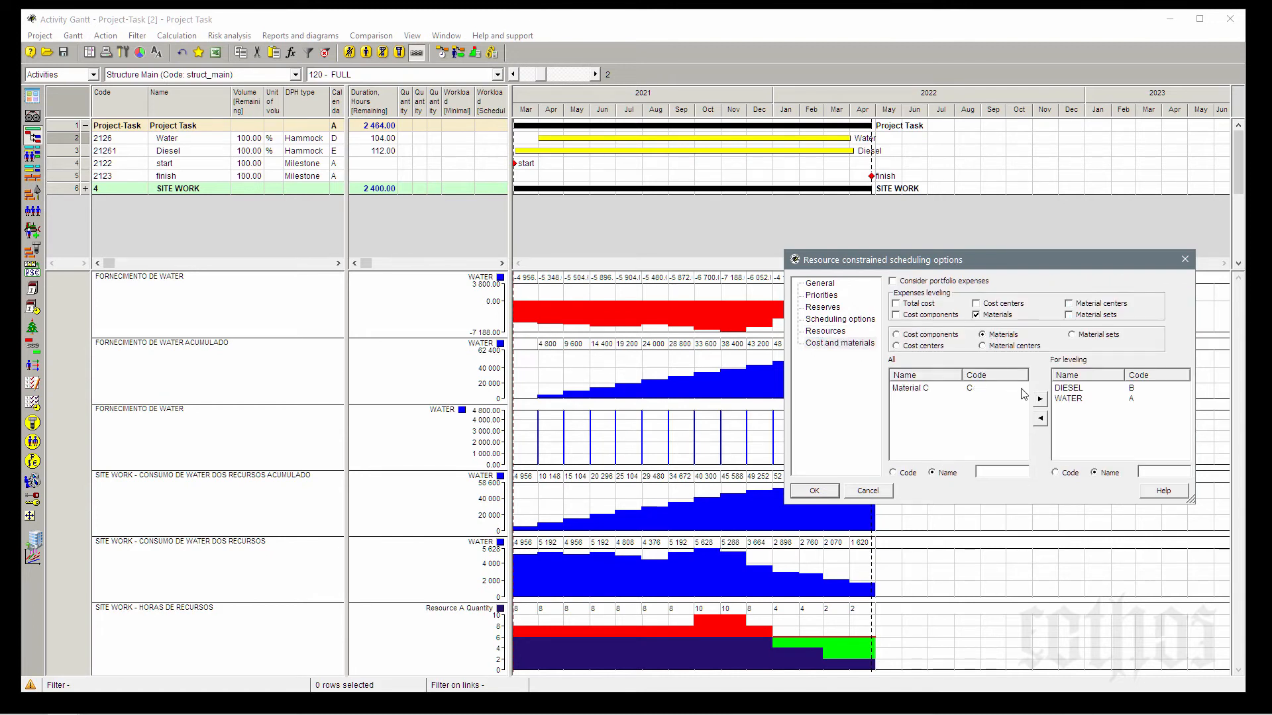
left_click(1069, 390)
left_click(1040, 418)
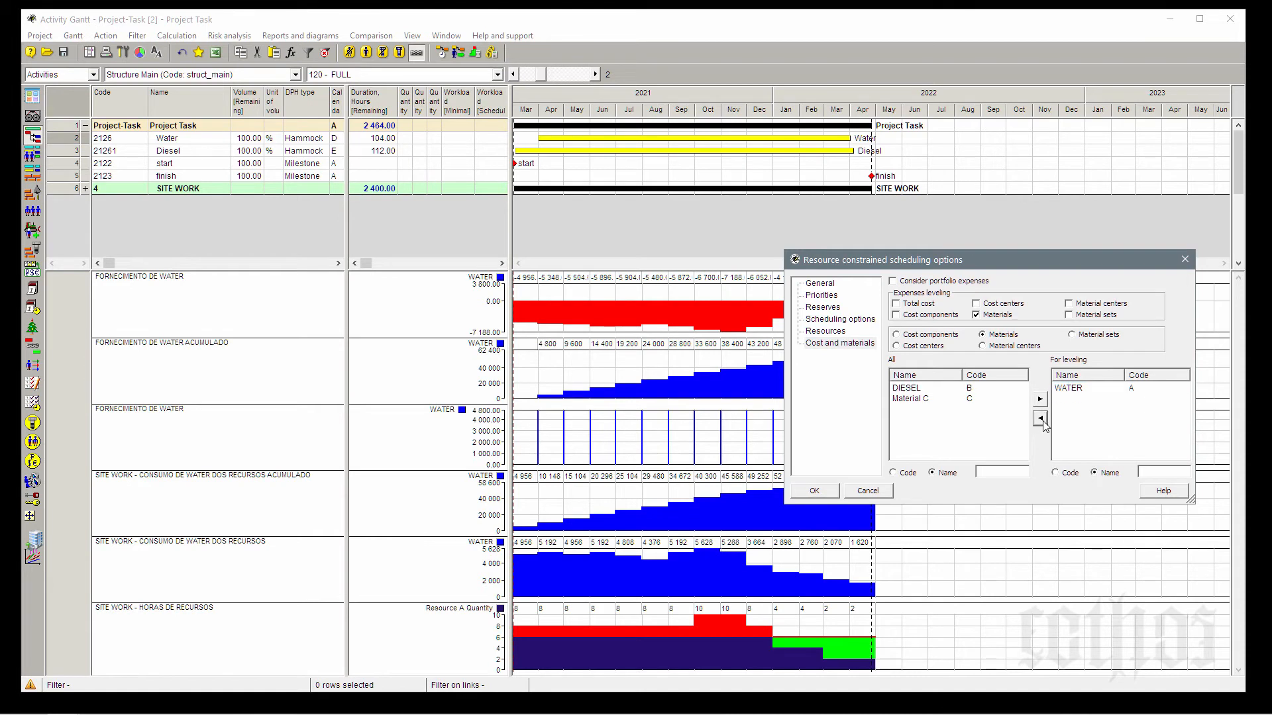
left_click(1073, 392)
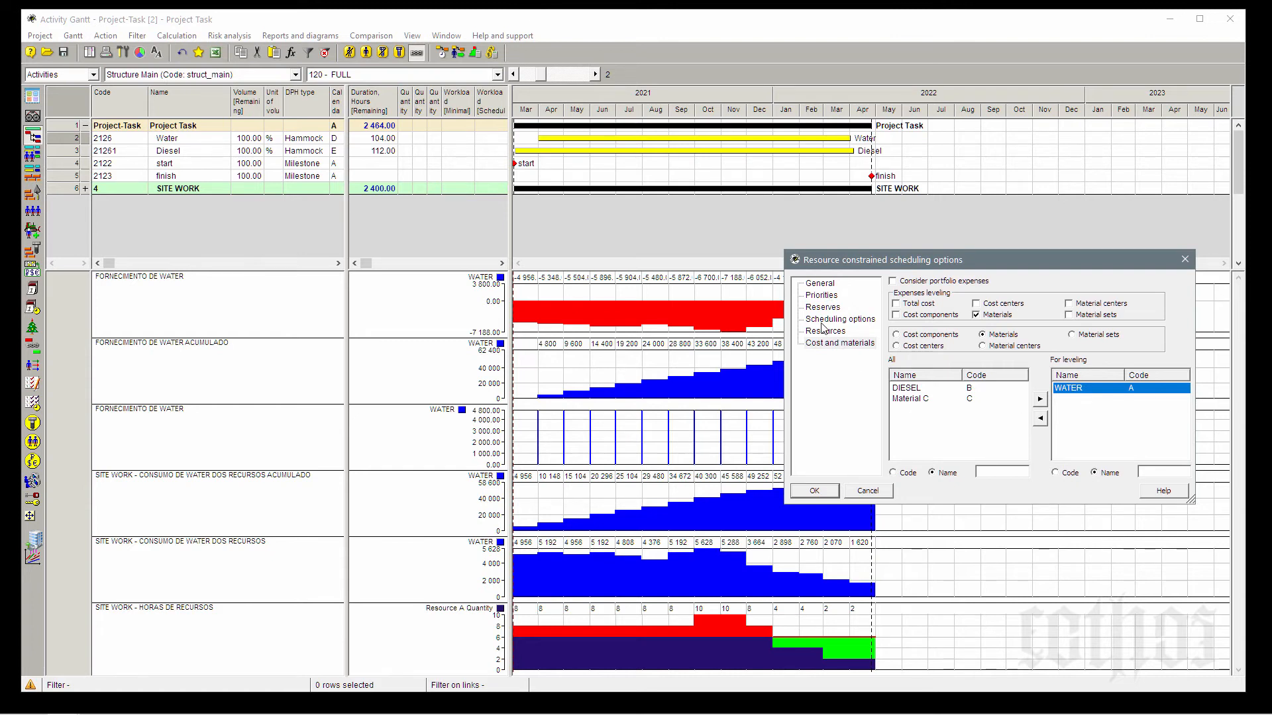
- Check the general, resource and material leveling options, and level the project by Resources A, B, C and WATER using the Standard method
left_click(822, 284)
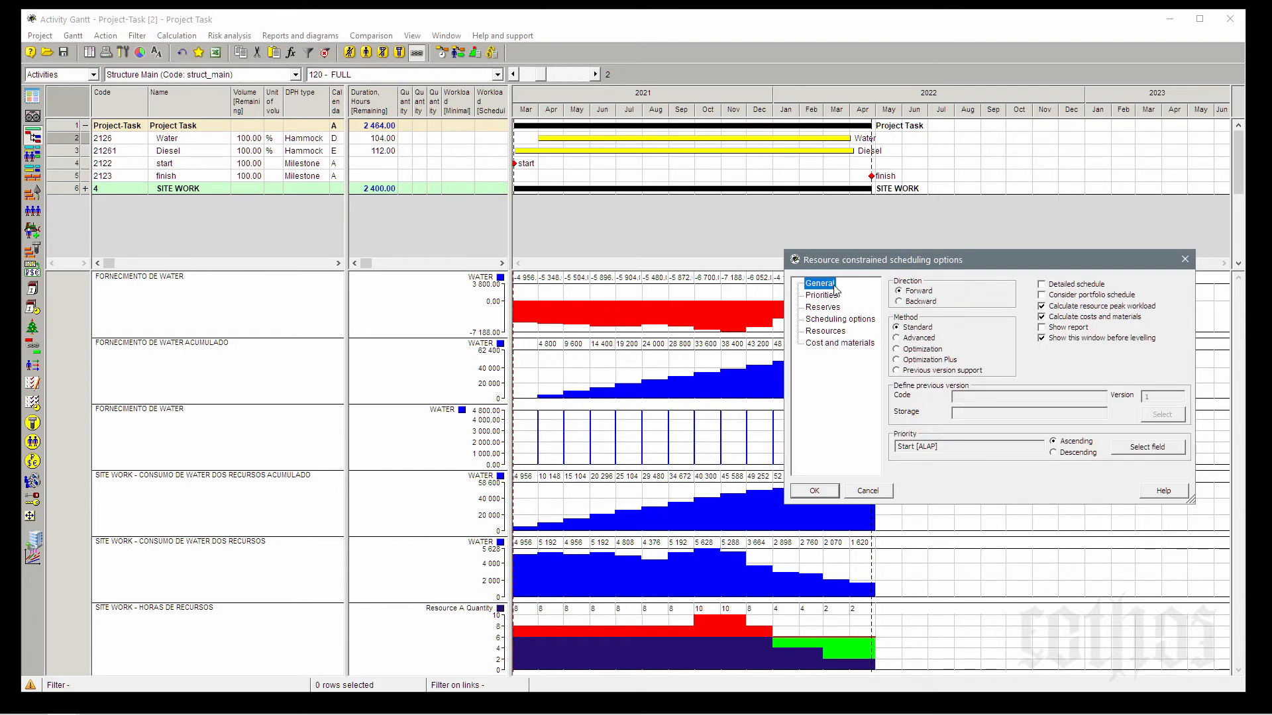
left_click(826, 331)
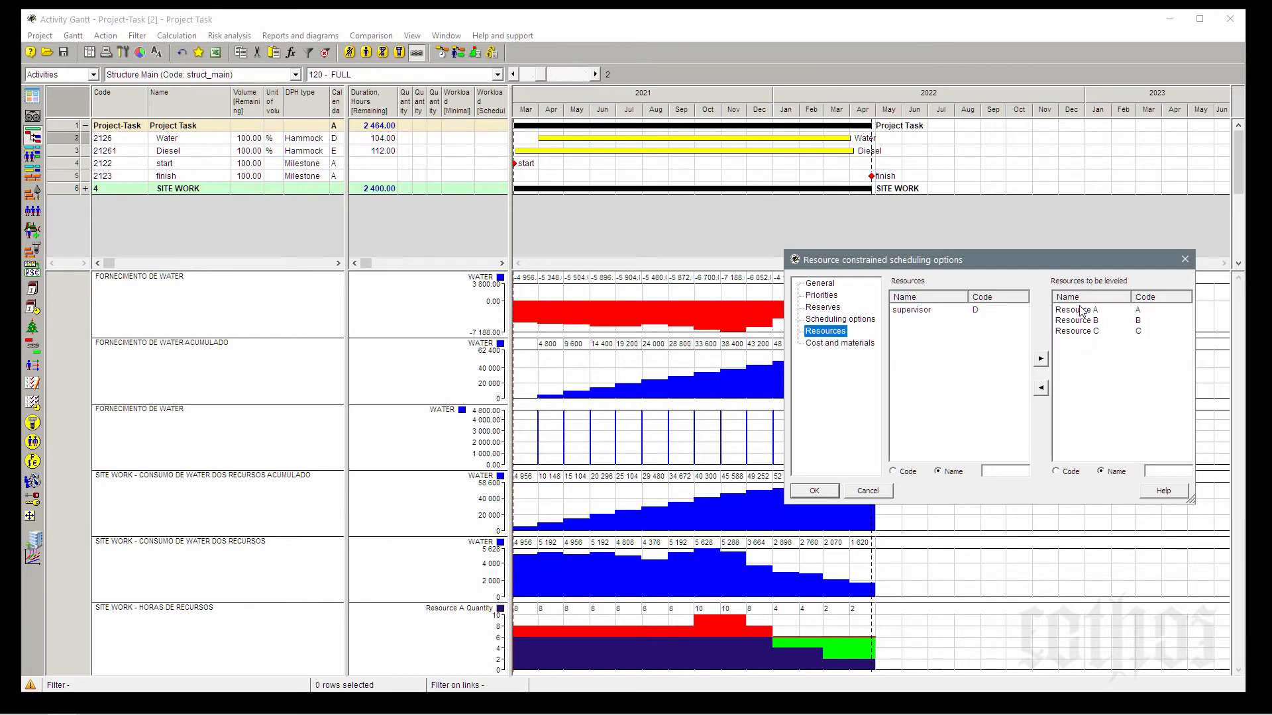
left_click_drag(1087, 367, 1066, 315)
left_click(861, 348)
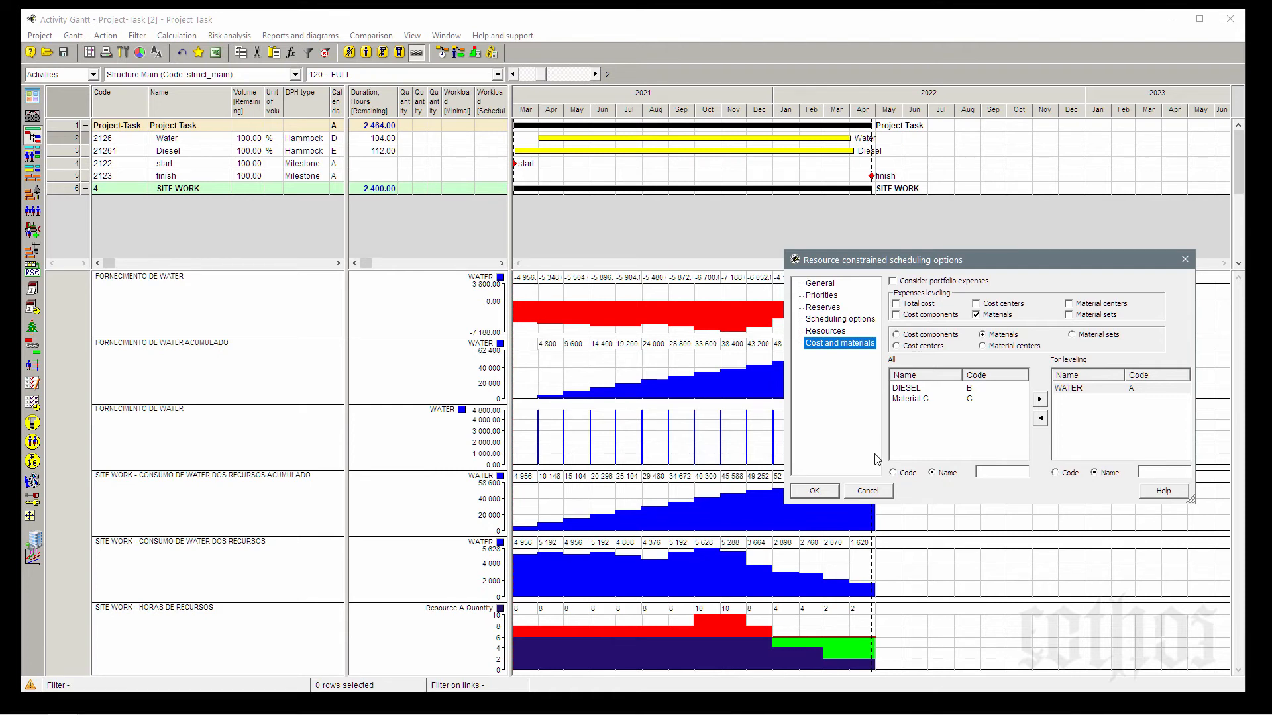
left_click(815, 491)
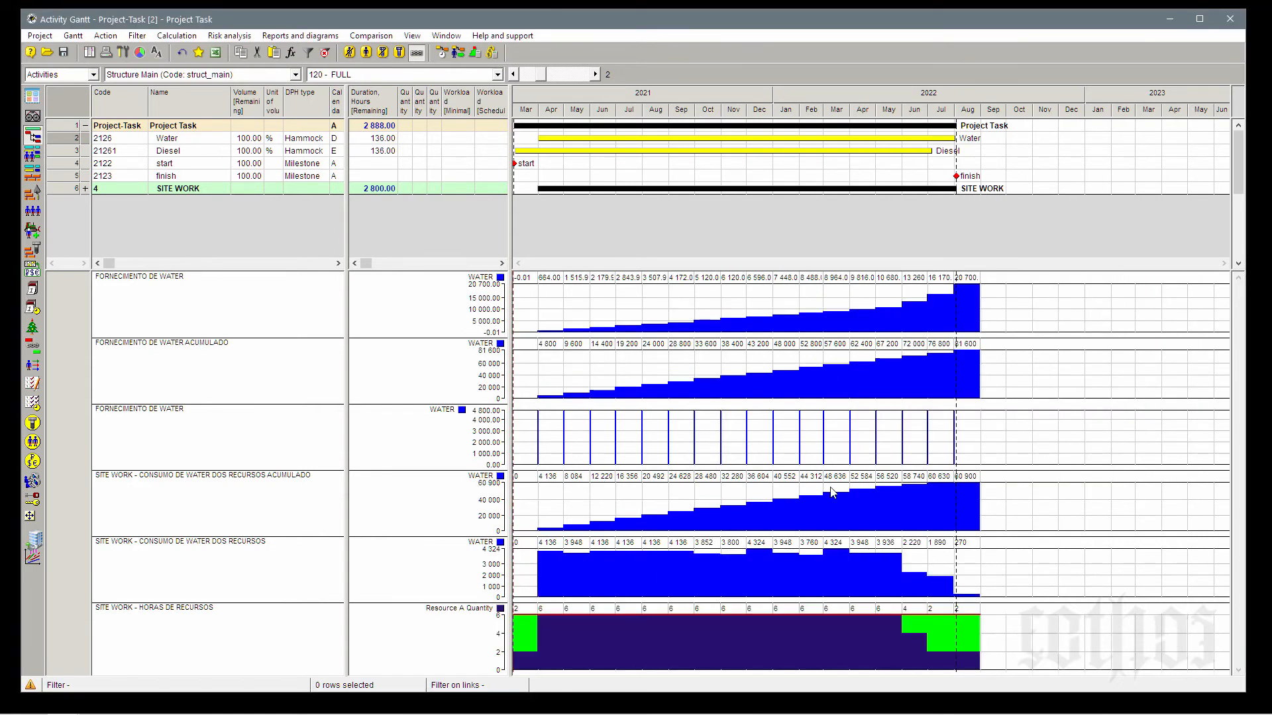
- Expand the SITE WORK phase and examine the leveled bars and dates of the supervision hammocks and the activities in Phases 1 to 3
mouse_move(779, 133)
left_click(85, 188)
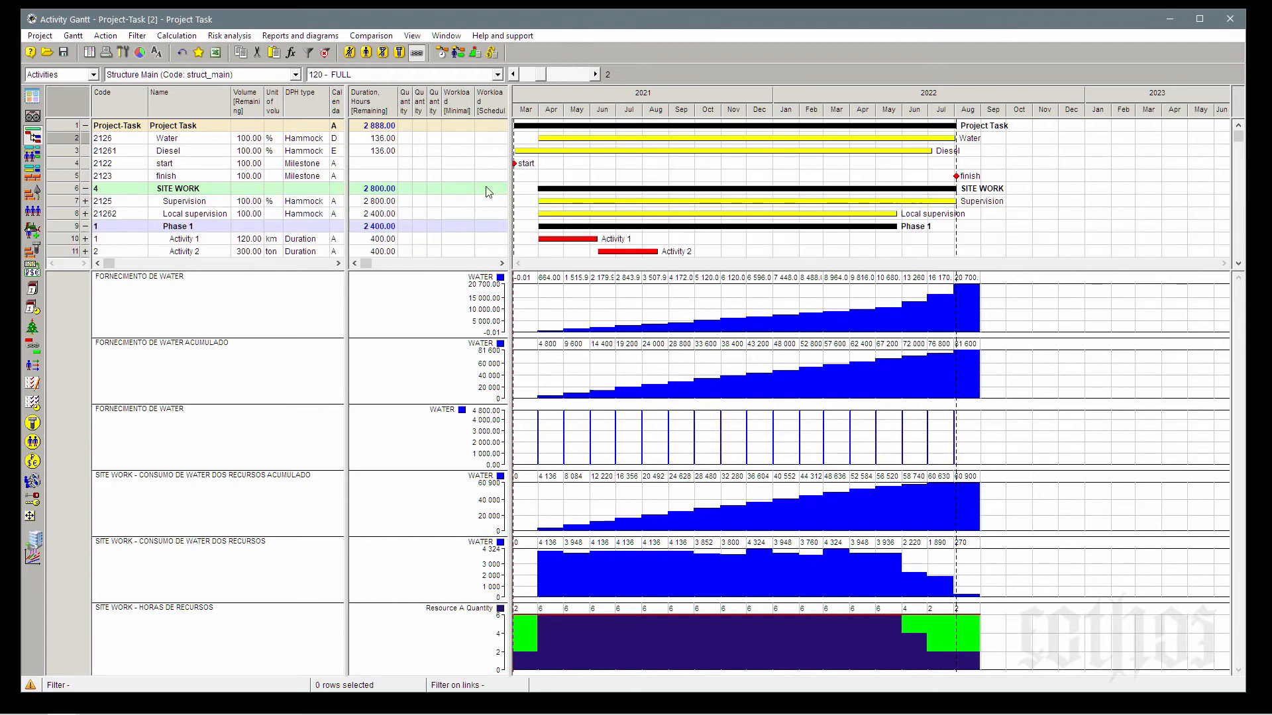
scroll(700, 206, "down", 2)
scroll(700, 206, "down", 2)
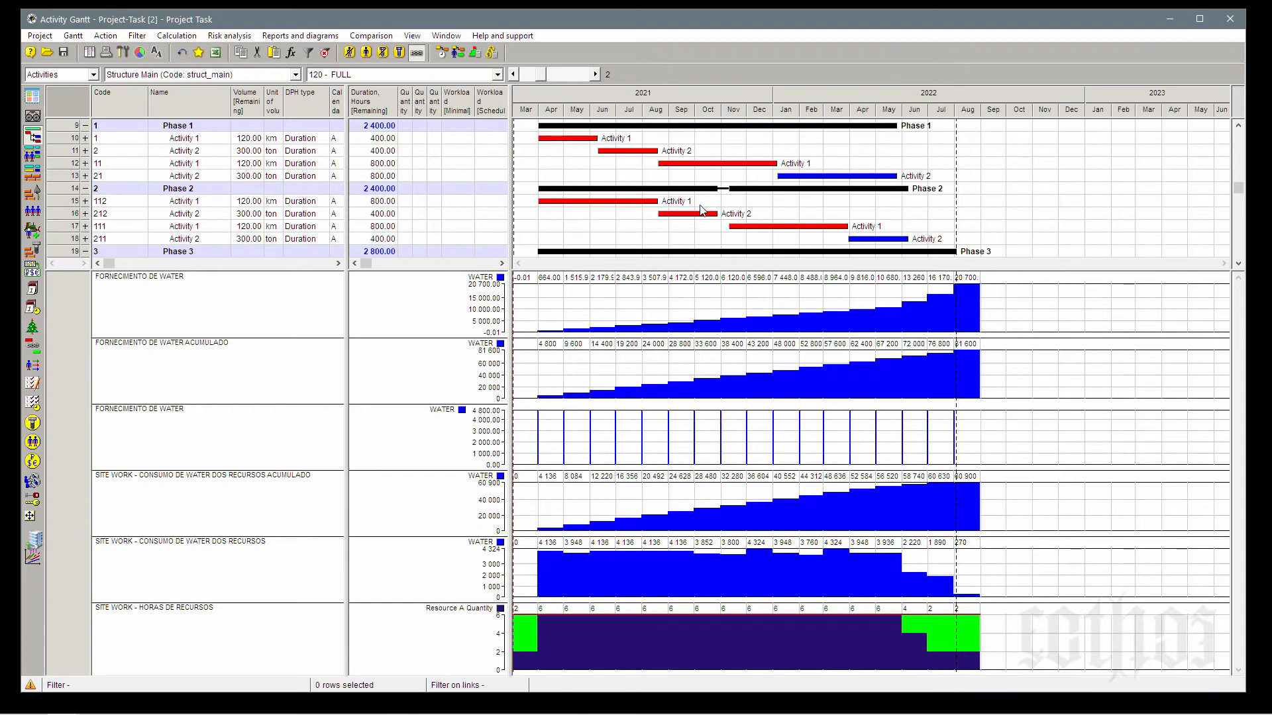
scroll(702, 211, "down", 4)
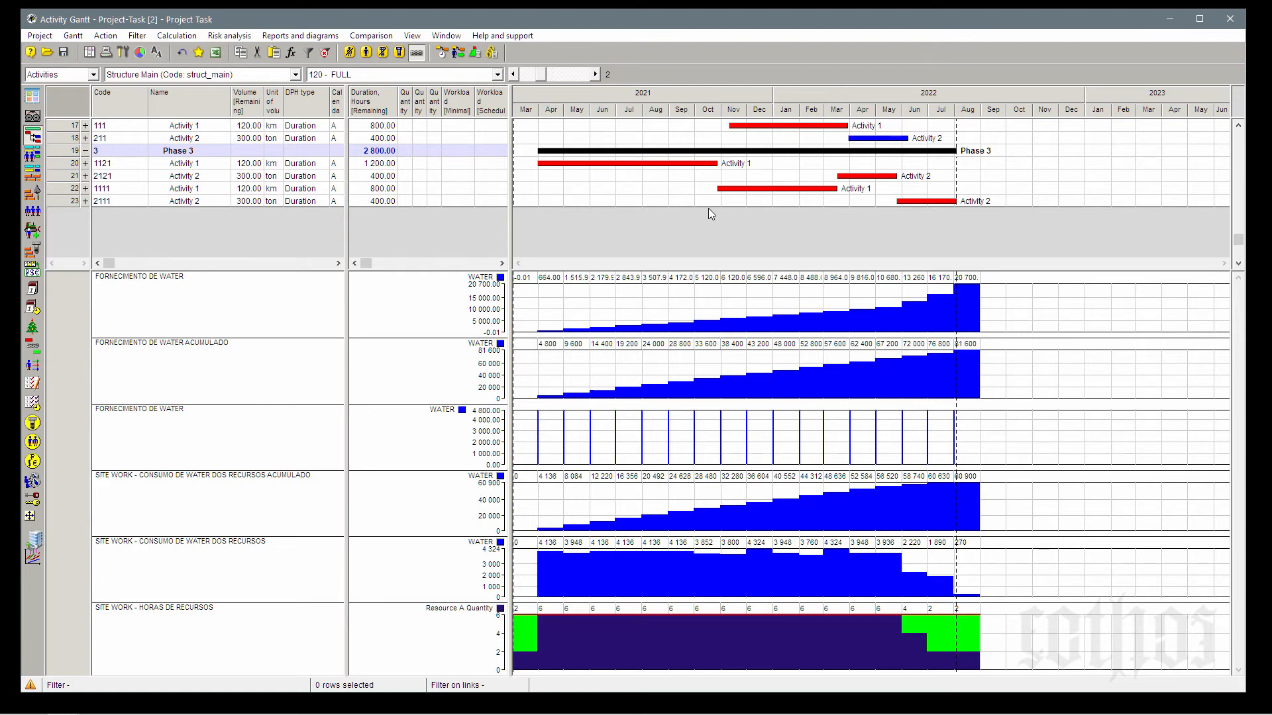
scroll(710, 214, "up", 8)
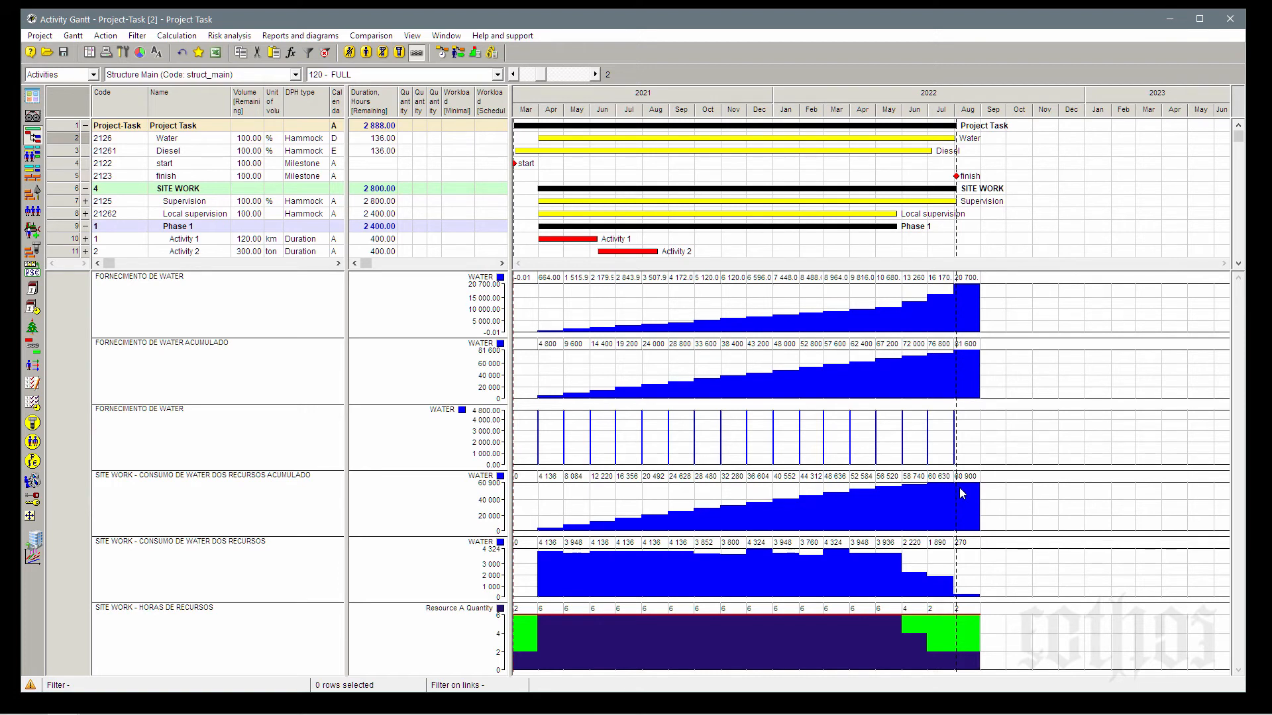
mouse_move(861, 206)
scroll(869, 249, "down", 2)
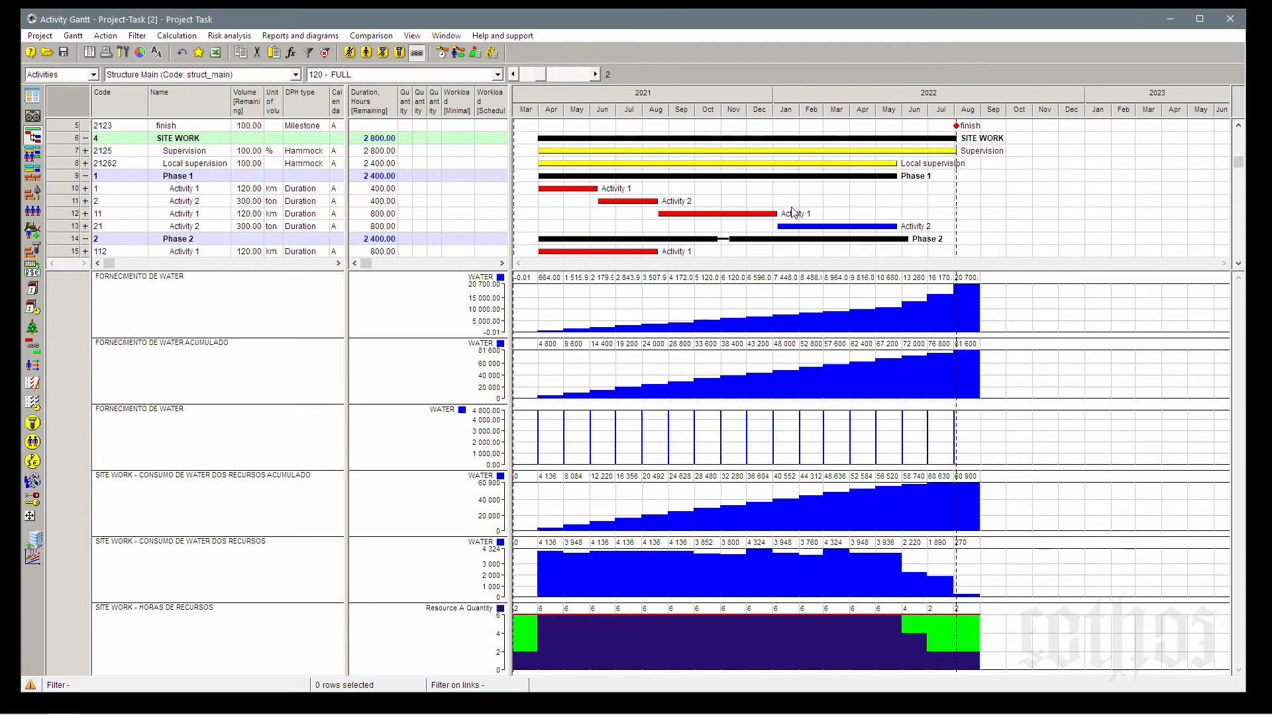
mouse_move(765, 214)
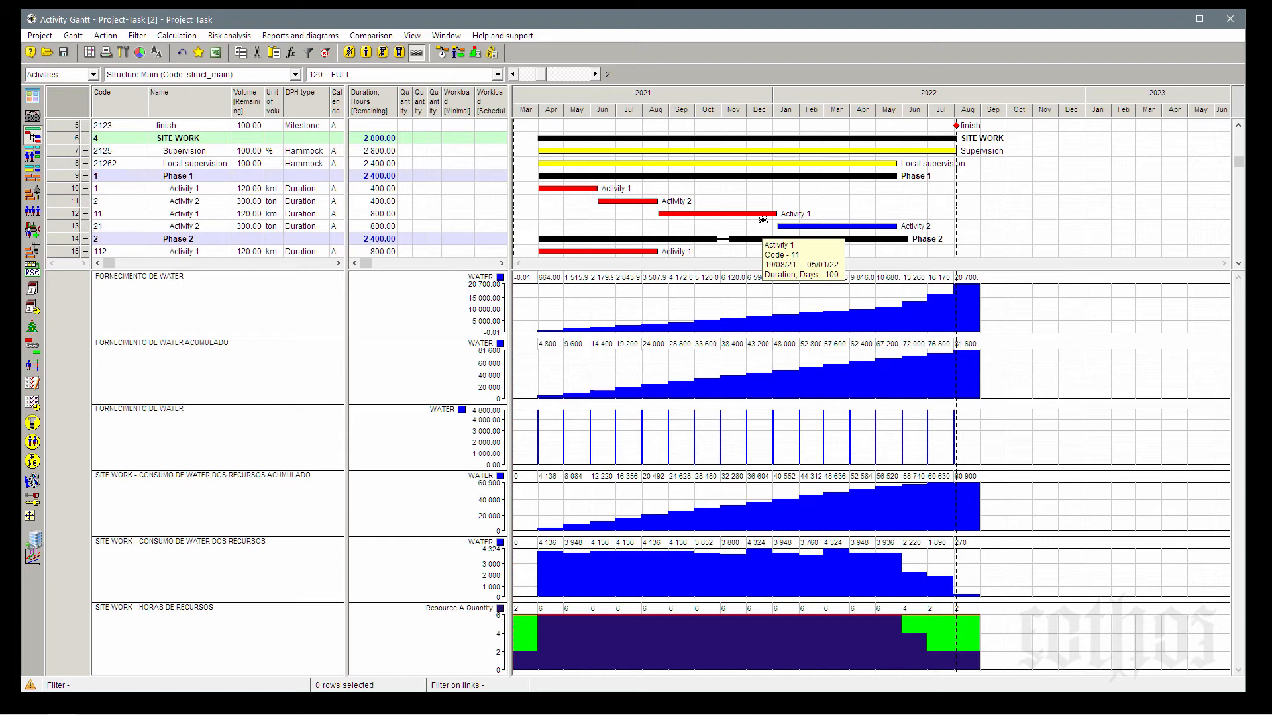
scroll(763, 219, "up", 2)
mouse_move(580, 213)
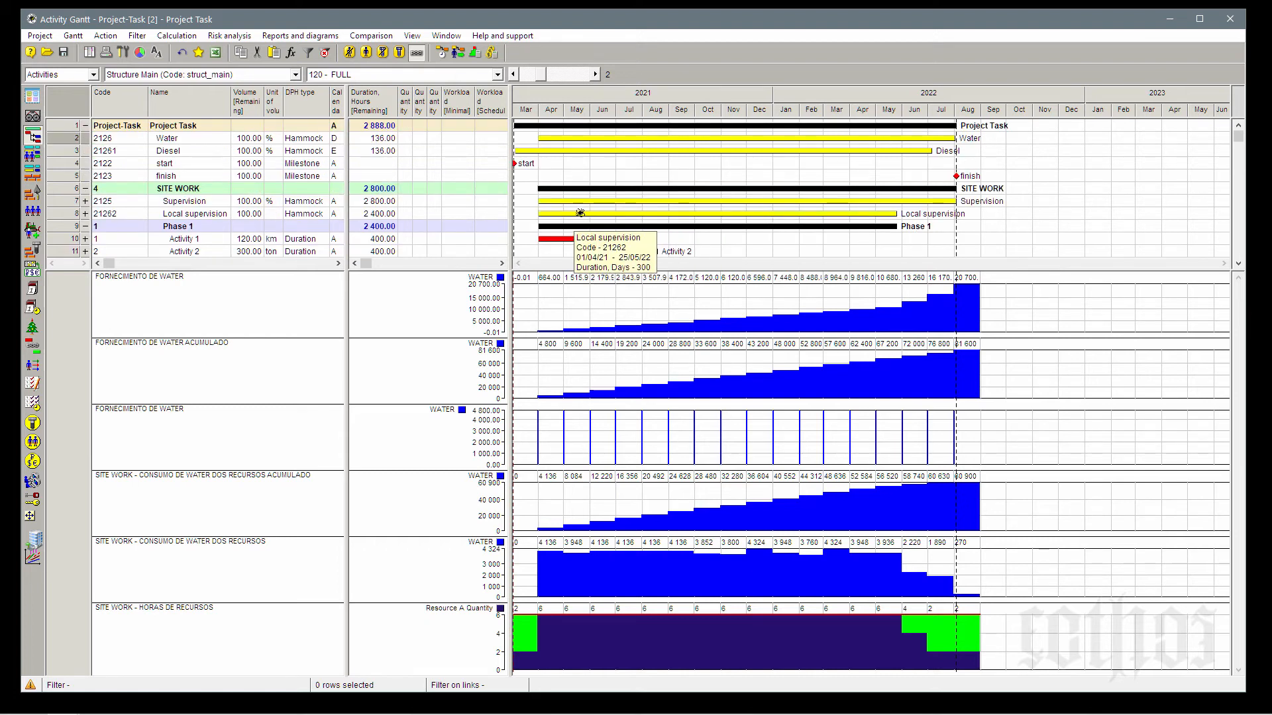
mouse_move(952, 207)
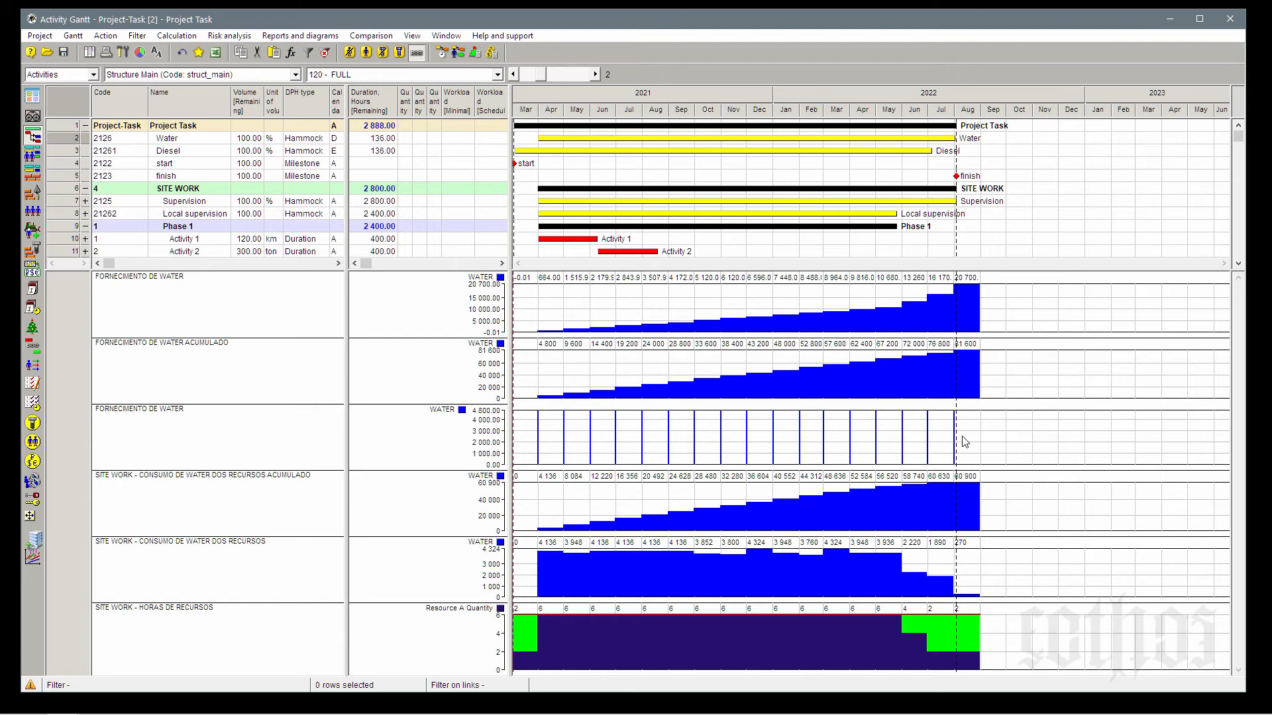
- Recalculate the project with simple forward scheduling and collapse the SITE WORK phase
left_click(442, 52)
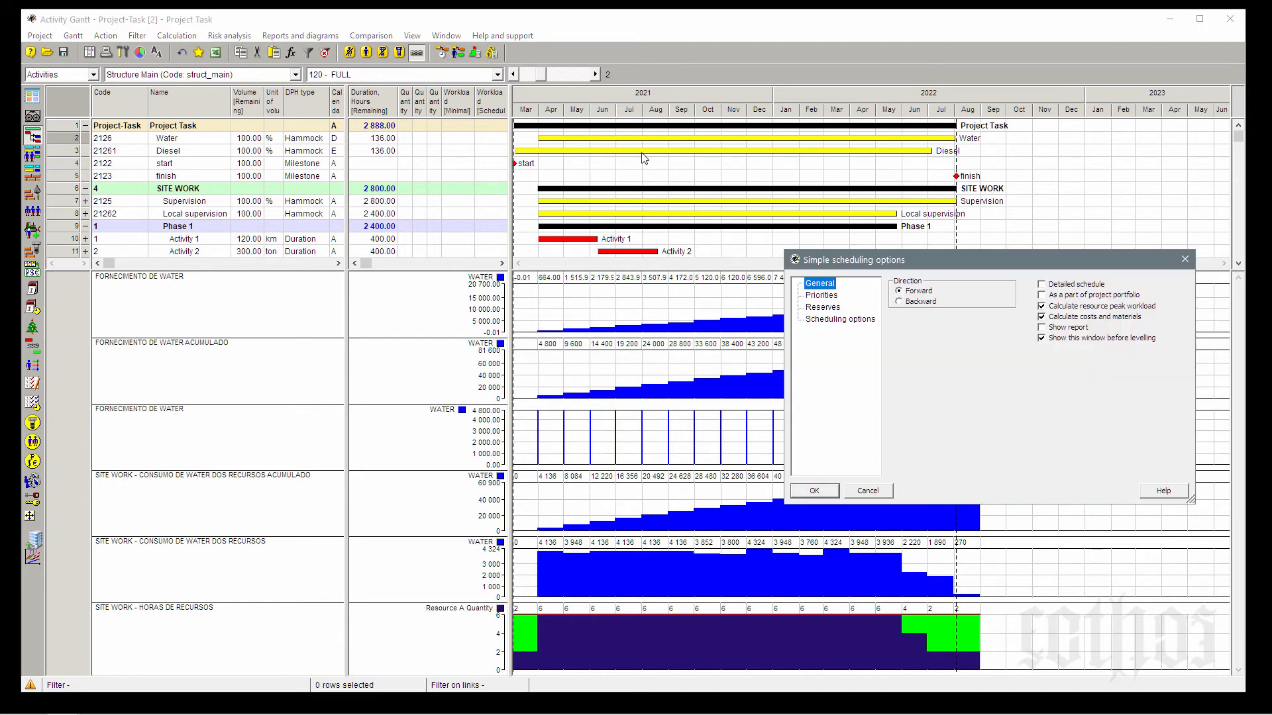
left_click(832, 493)
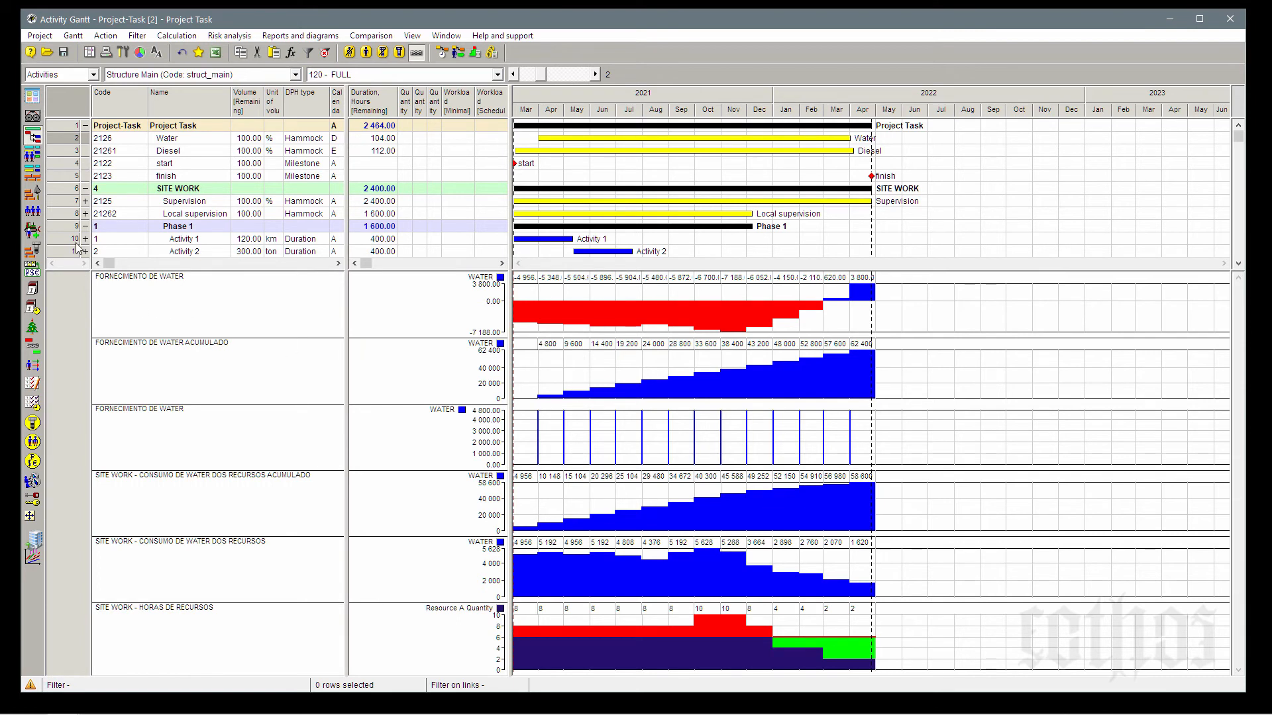
left_click(85, 189)
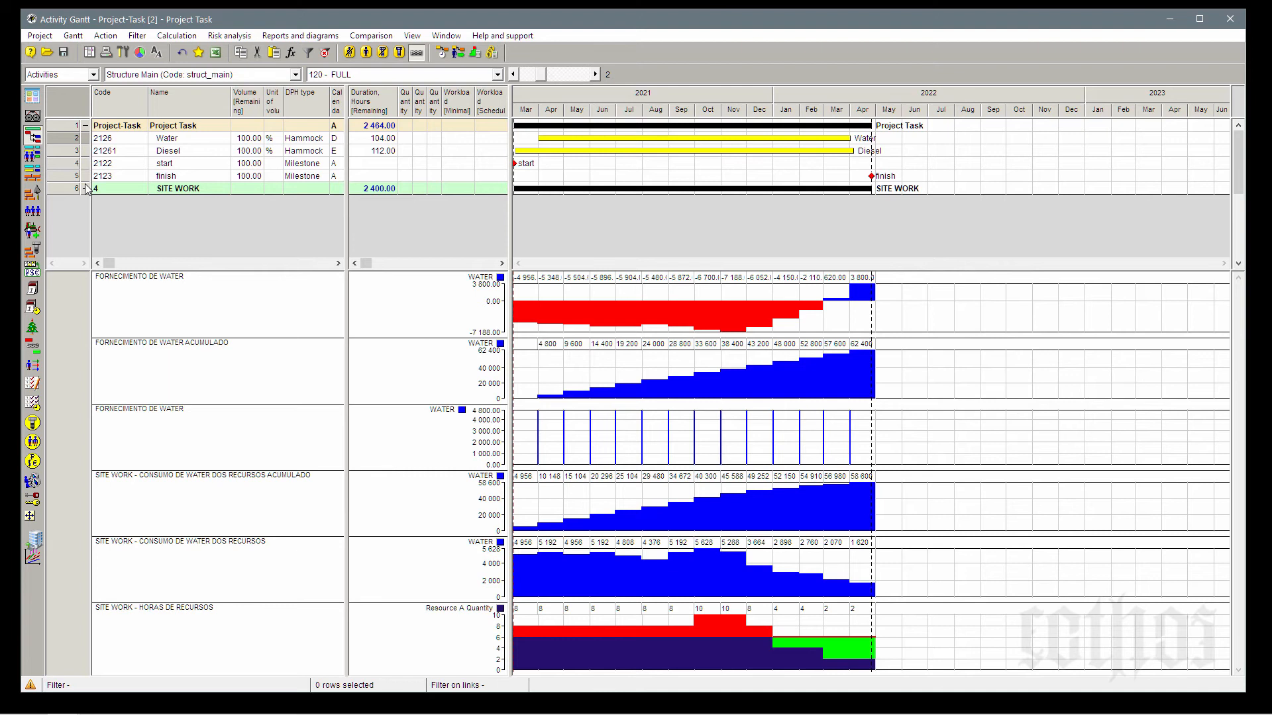
- Check the resources and materials set for leveling, and rerun the resource constrained scheduling with WATER as the leveled material
left_click(457, 52)
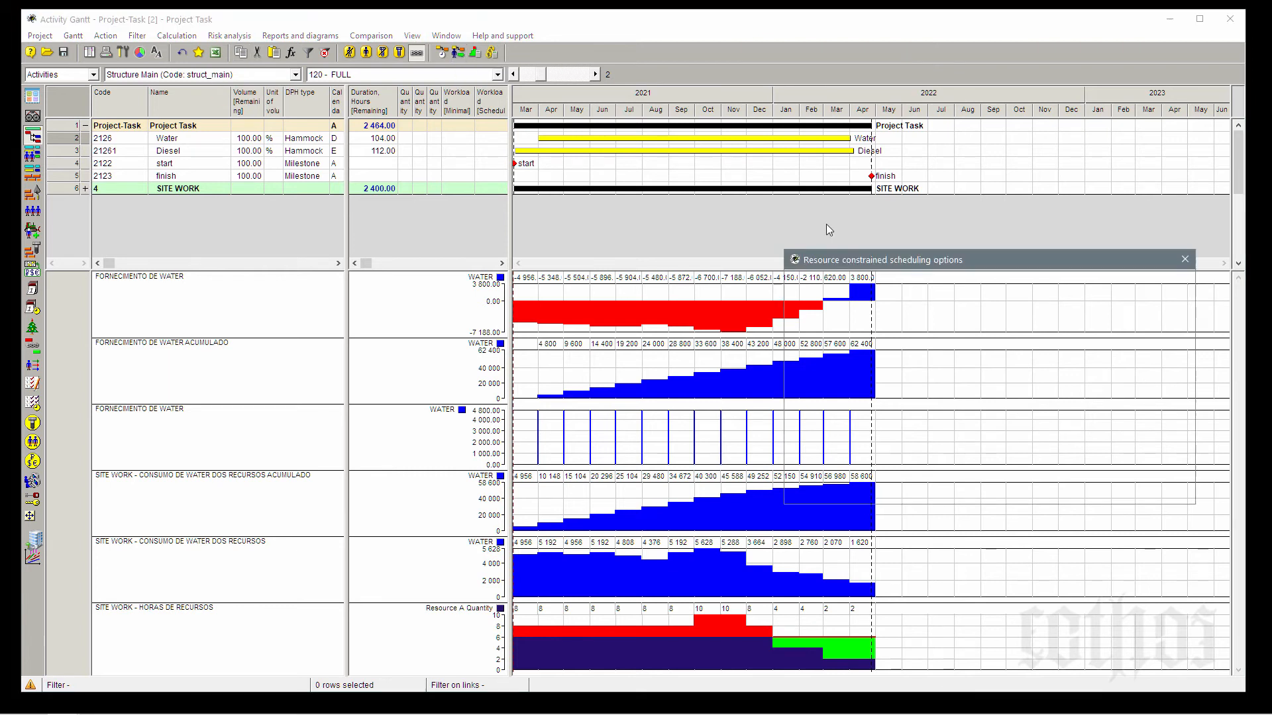
left_click(840, 333)
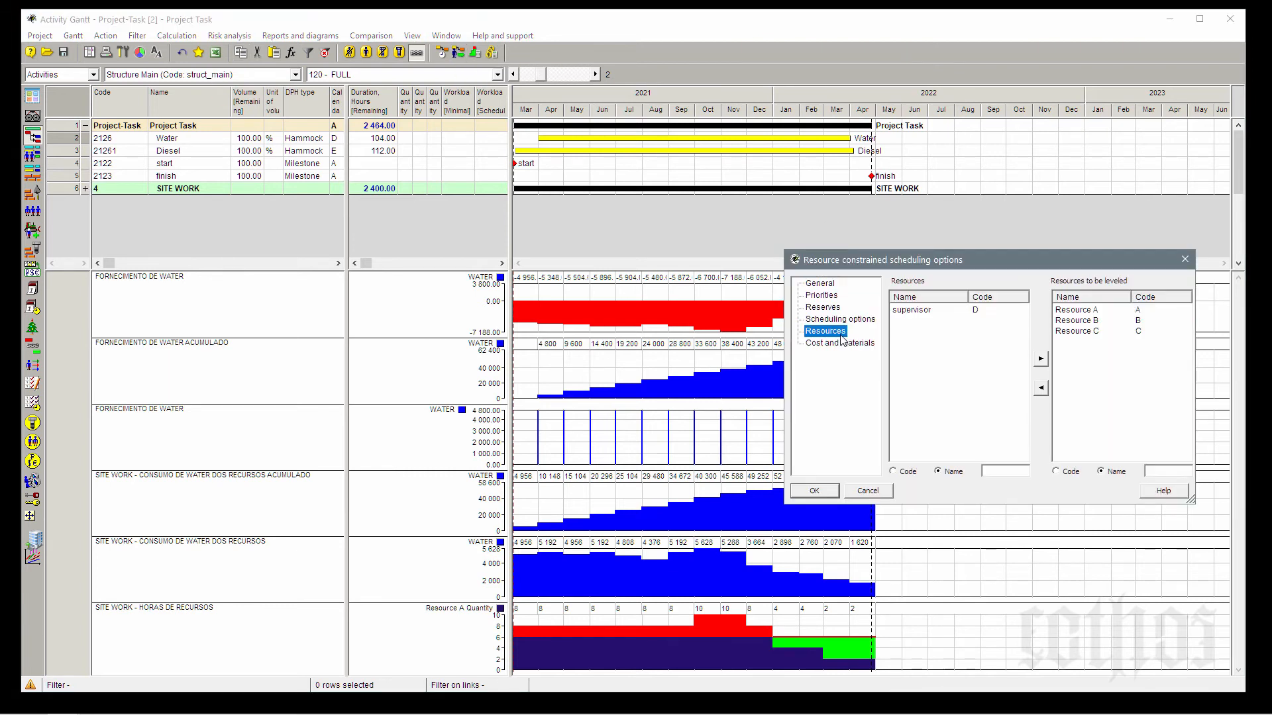
left_click(842, 344)
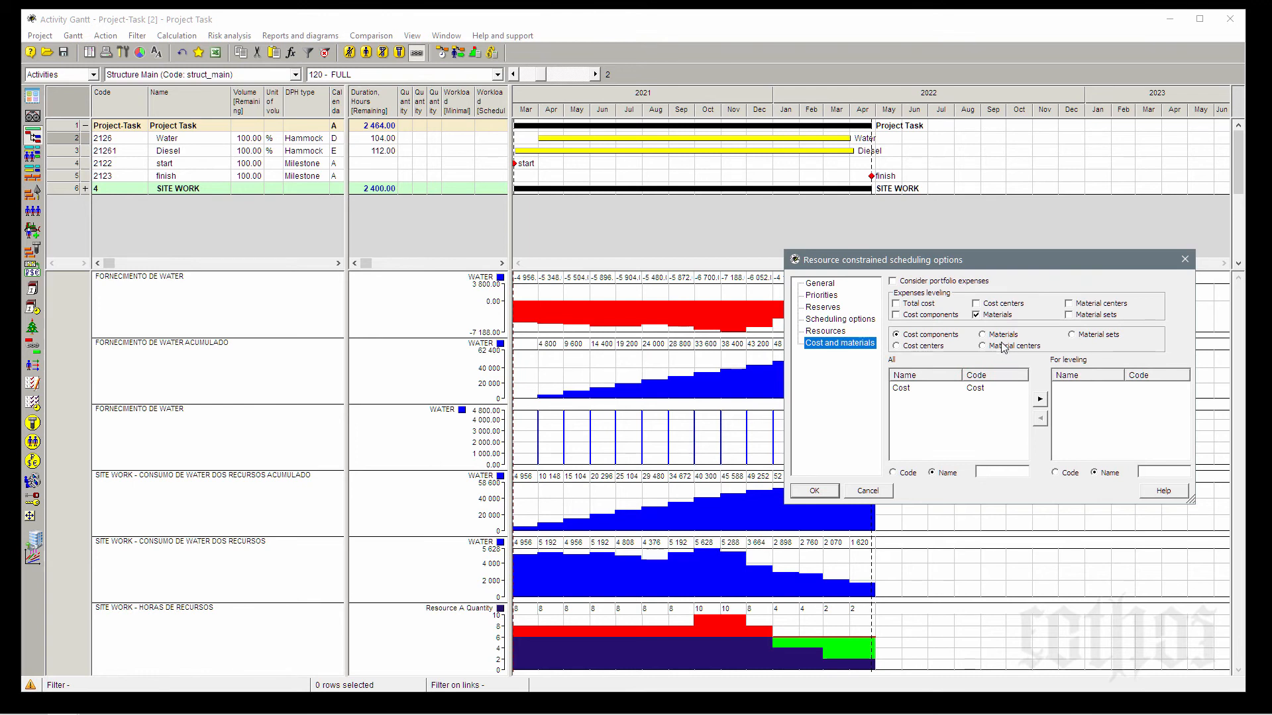
left_click(1003, 335)
left_click_drag(1026, 264, 1034, 316)
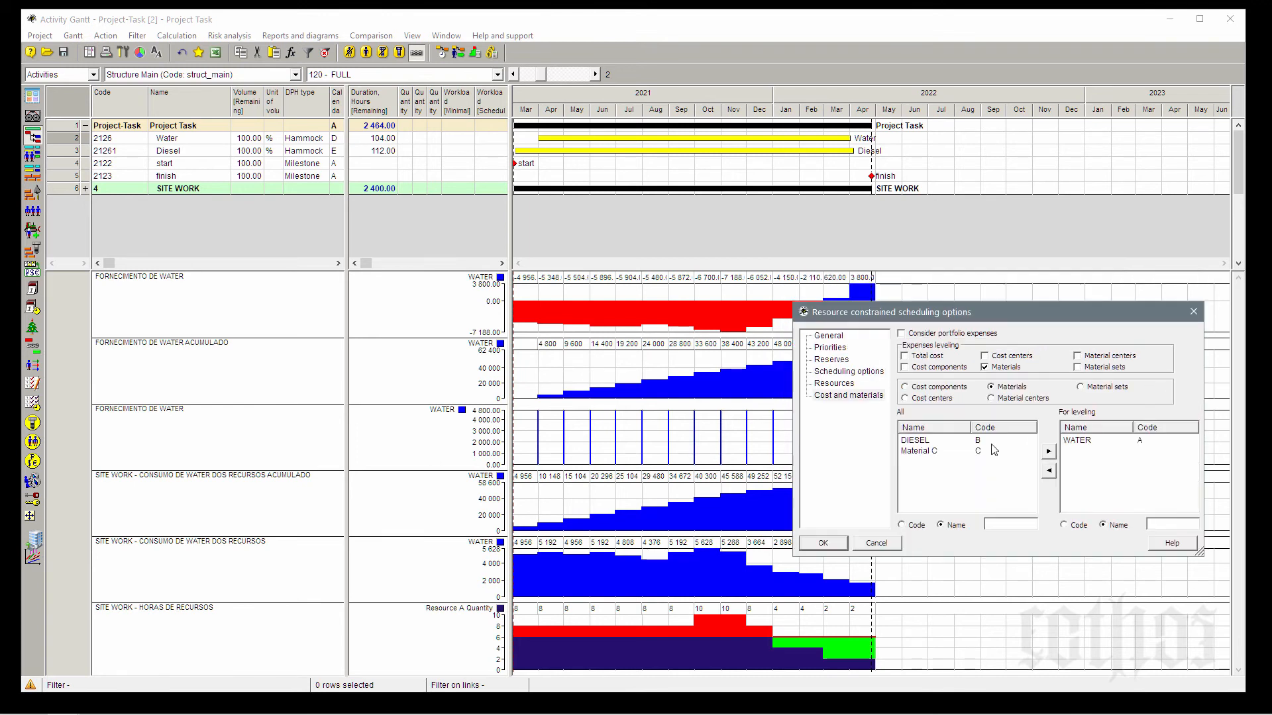
left_click(823, 543)
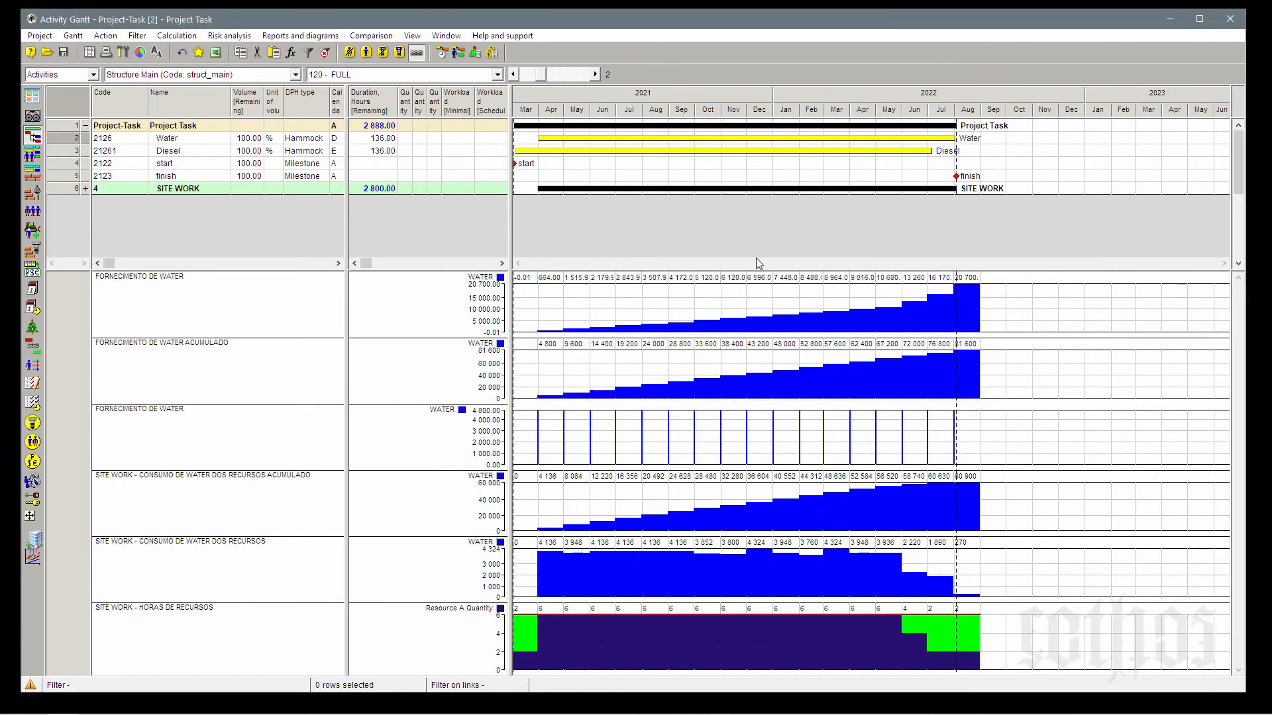
- Reschedule the project without resource constraints using simple scheduling, and save the project
mouse_move(721, 162)
mouse_move(886, 146)
left_click(442, 53)
key("Return")
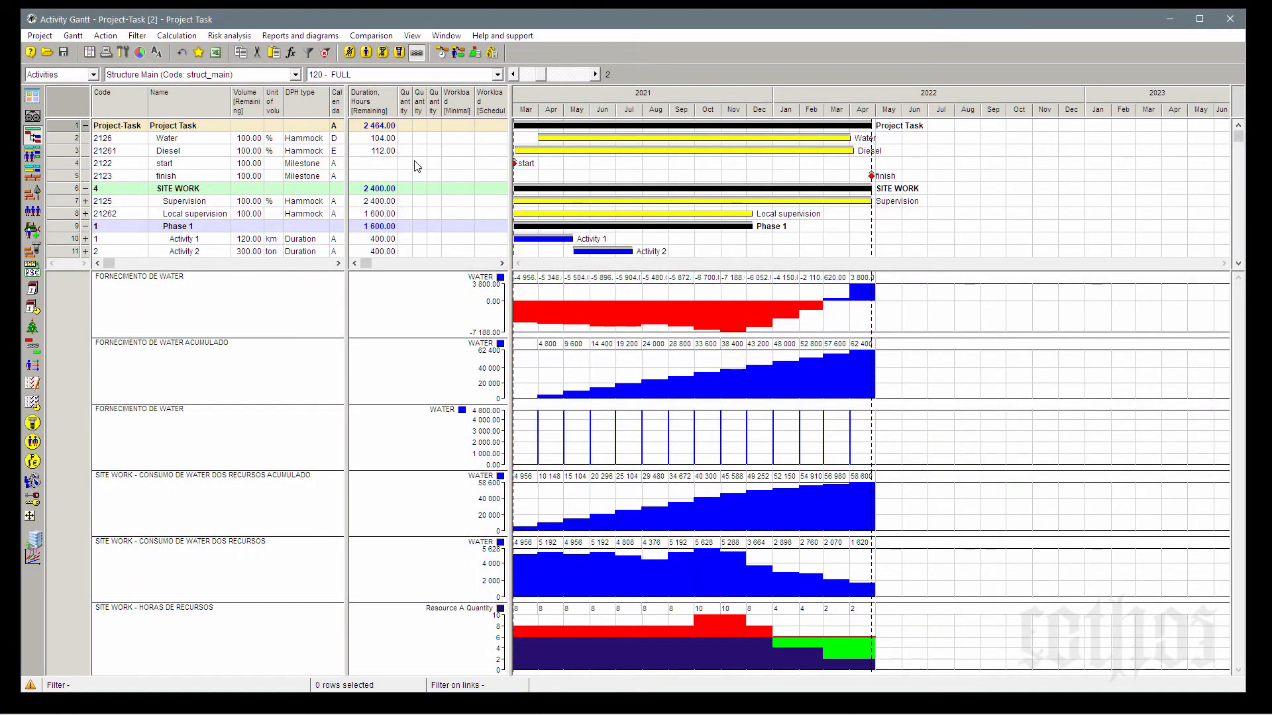
mouse_move(562, 132)
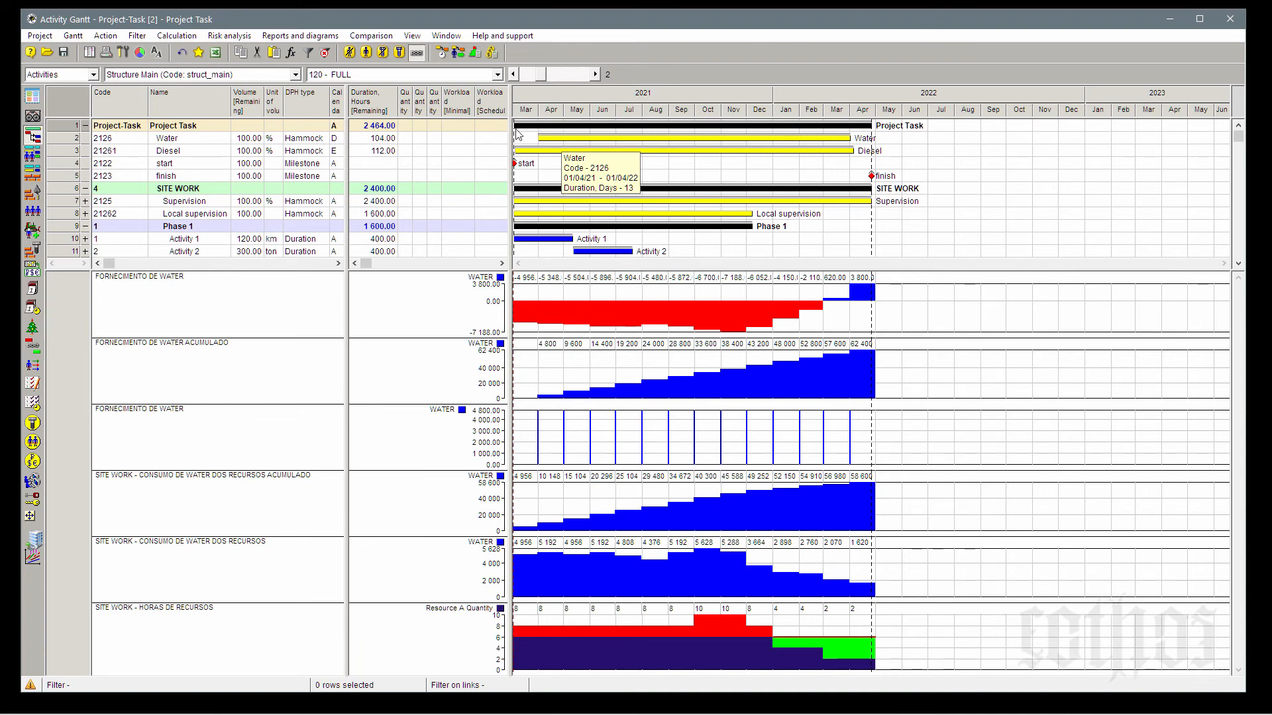
left_click(62, 57)
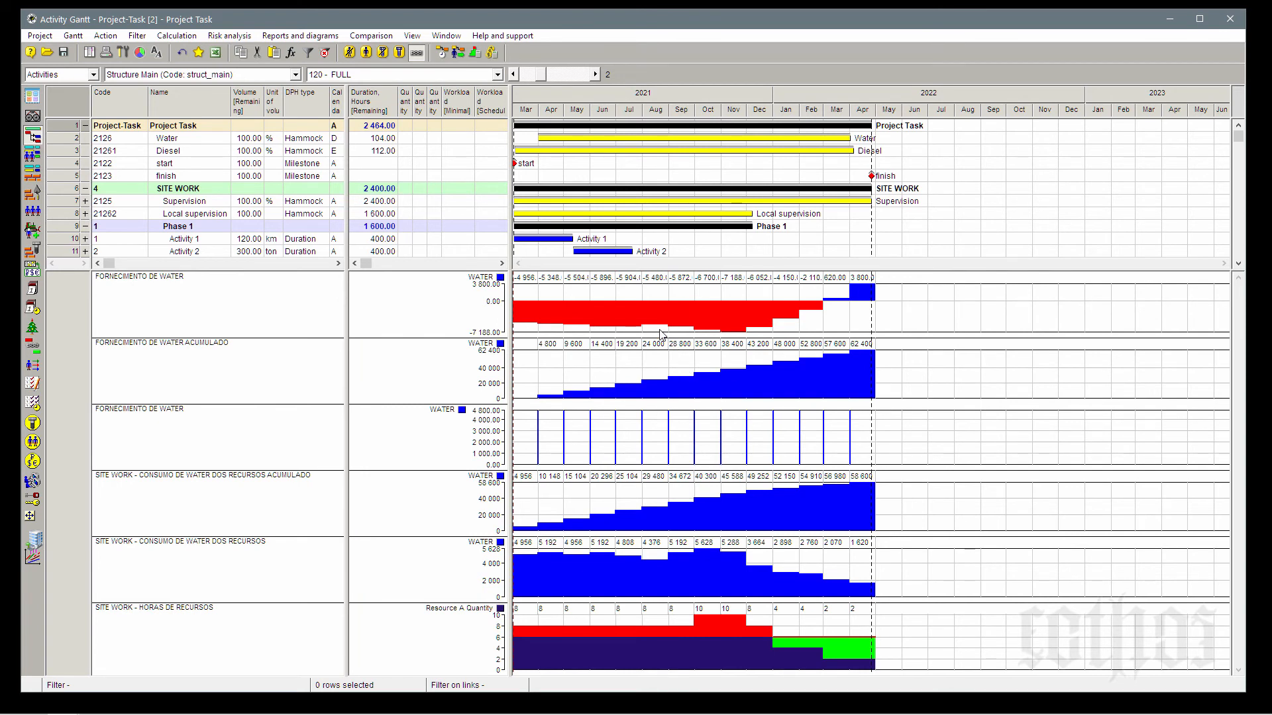
- Compare the project with baseline version 2 of Project-Task, showing the compared project schedule in the Gantt
left_click_drag(705, 268, 740, 500)
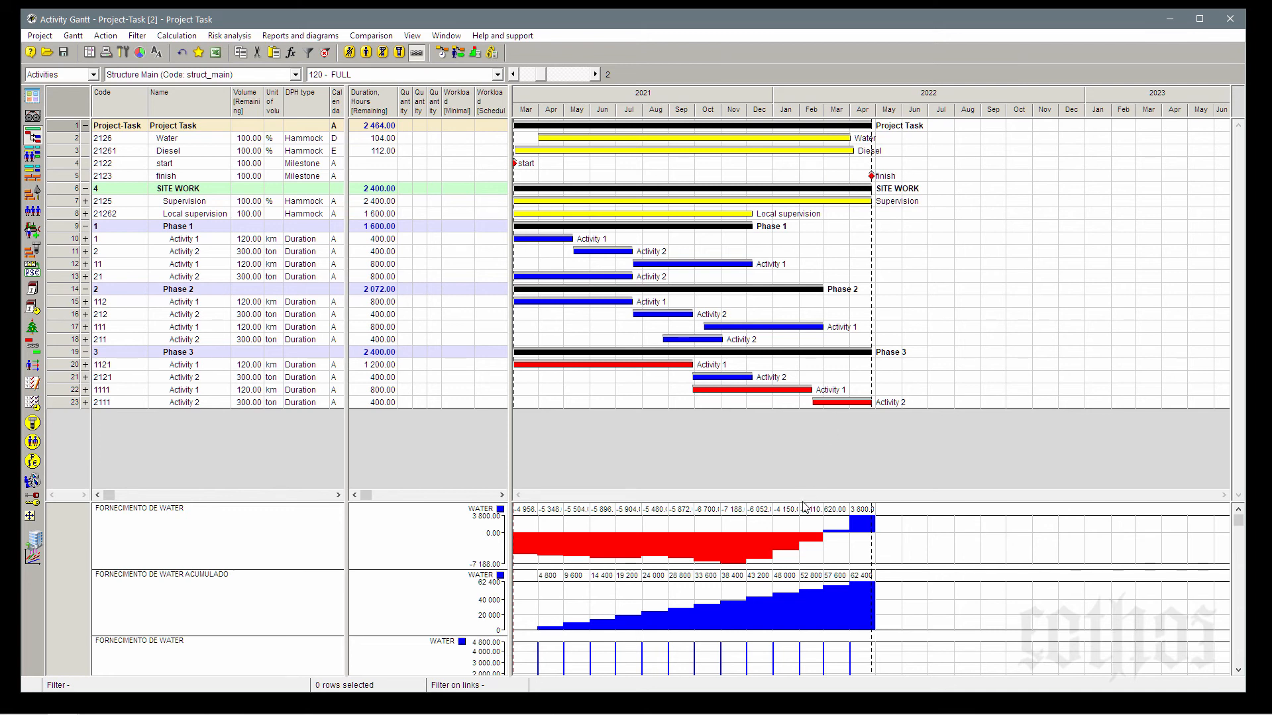
left_click_drag(805, 505, 800, 188)
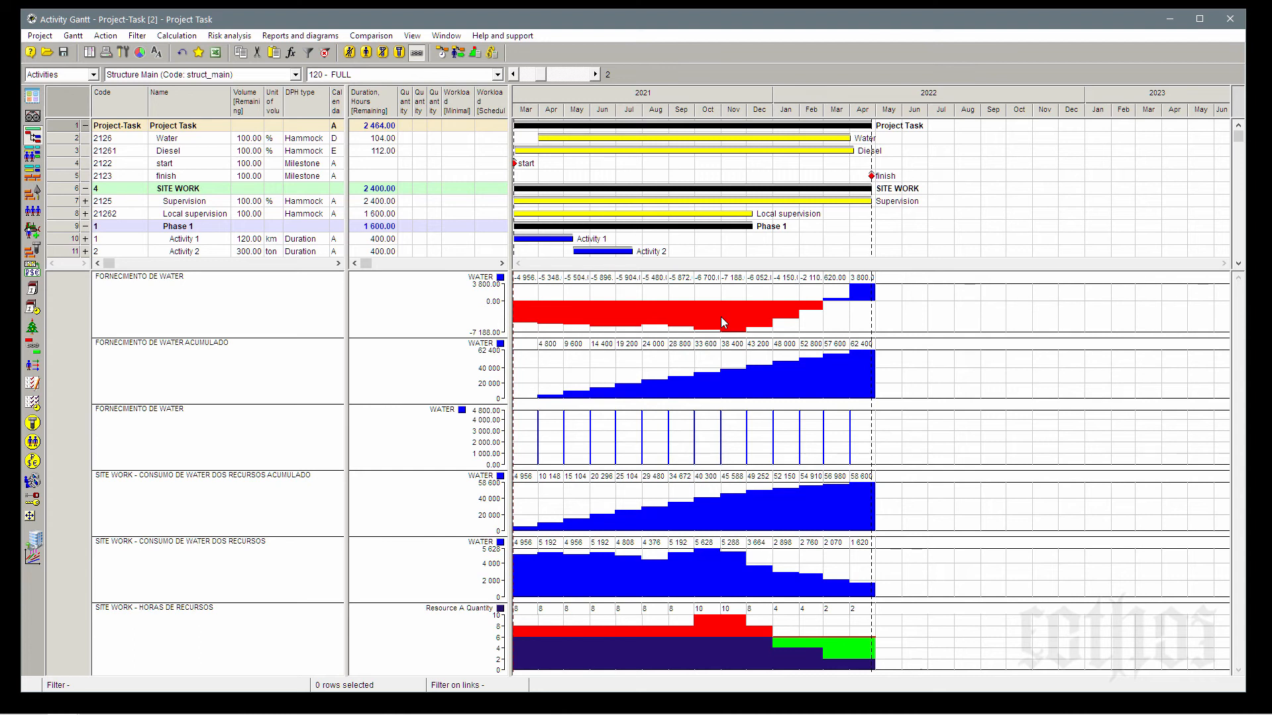
left_click(369, 36)
left_click(368, 65)
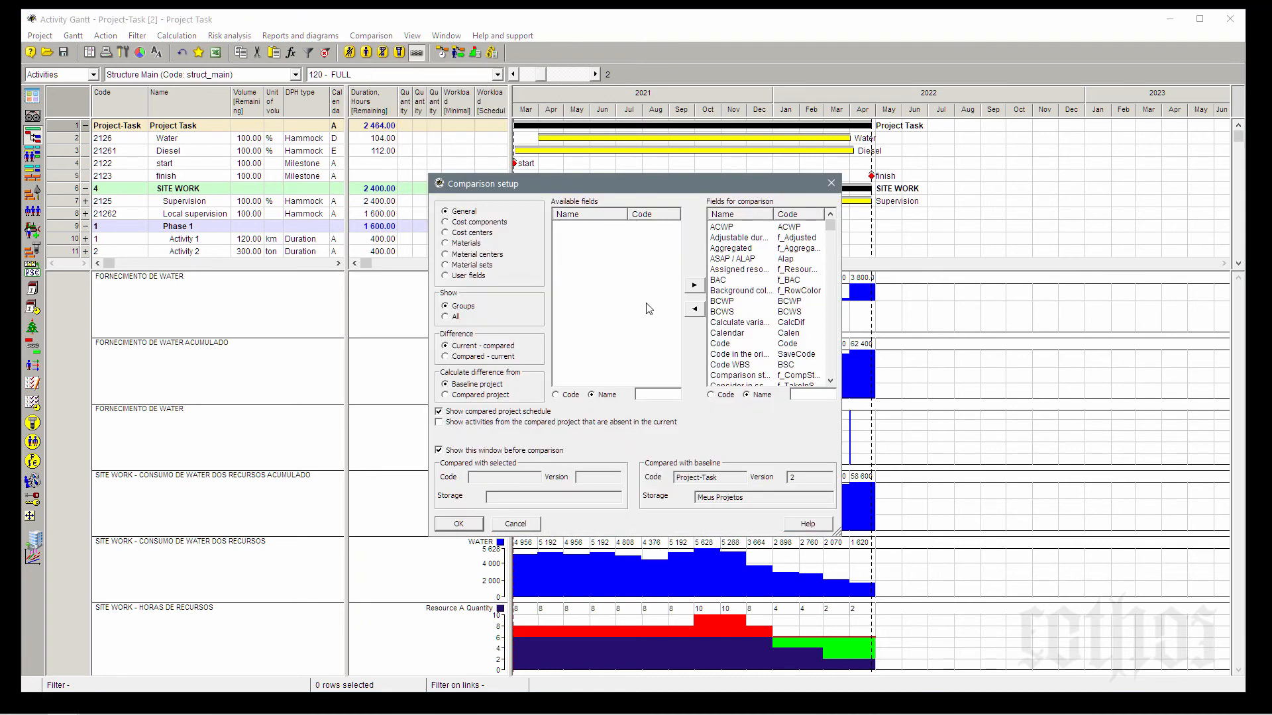
left_click(469, 524)
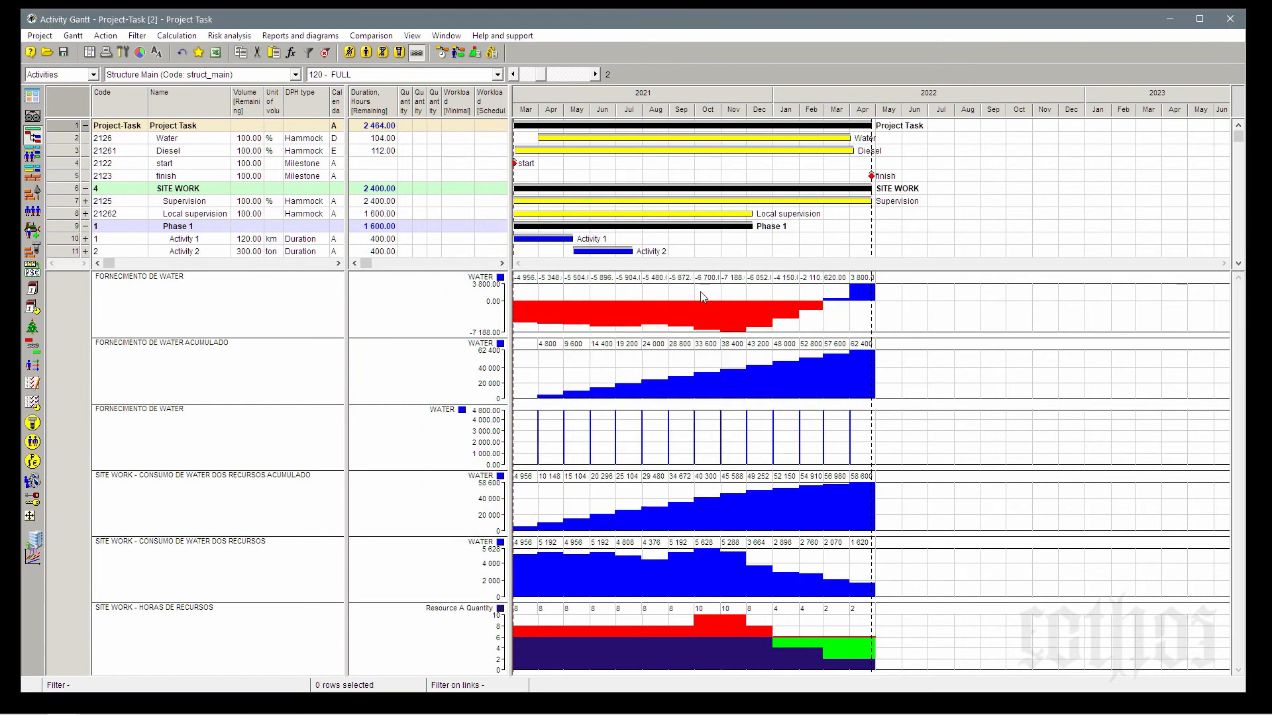
- Level the project with resource constrained scheduling and display it in the 150 - ULTRA FULL layout
left_click(463, 51)
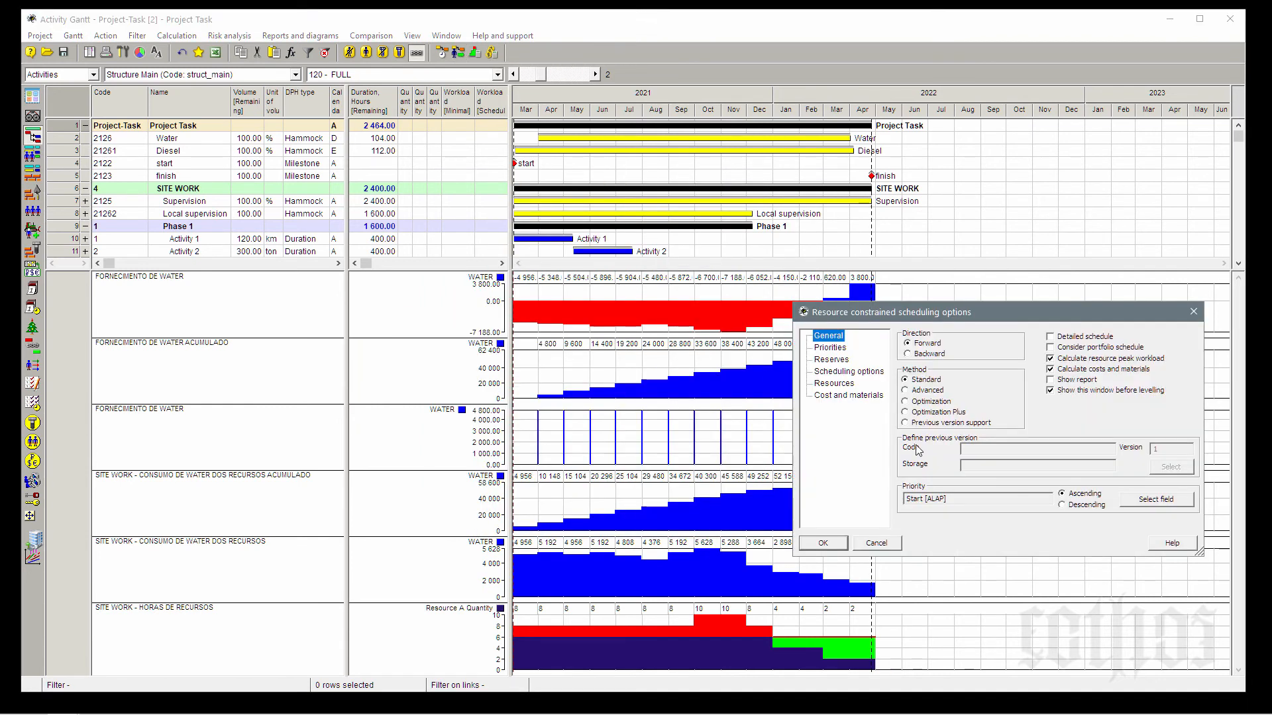
left_click(822, 543)
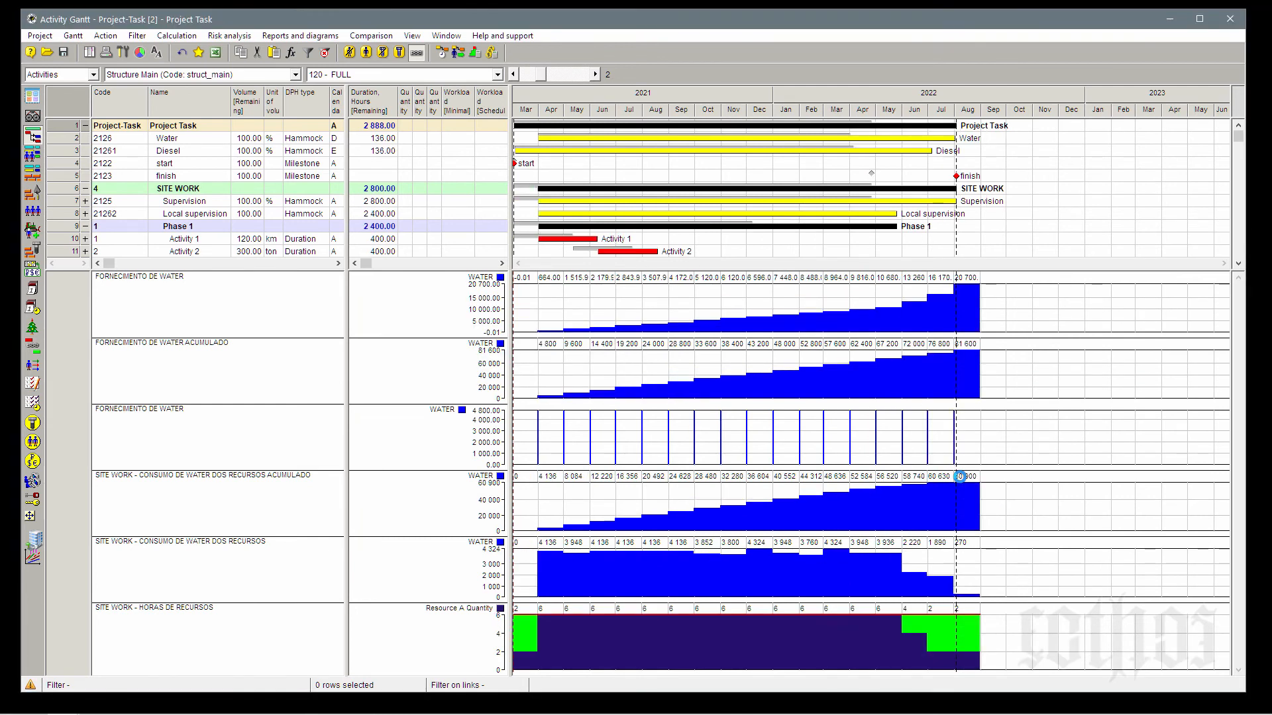
left_click(440, 74)
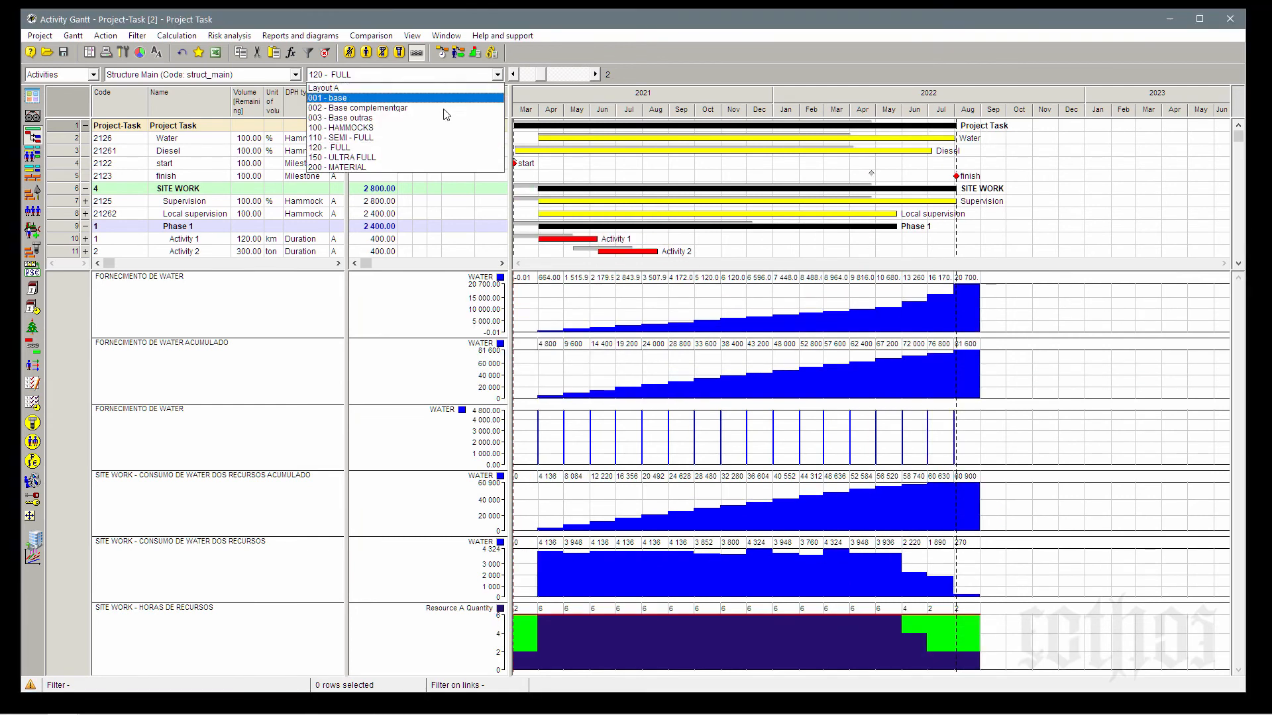
left_click(447, 157)
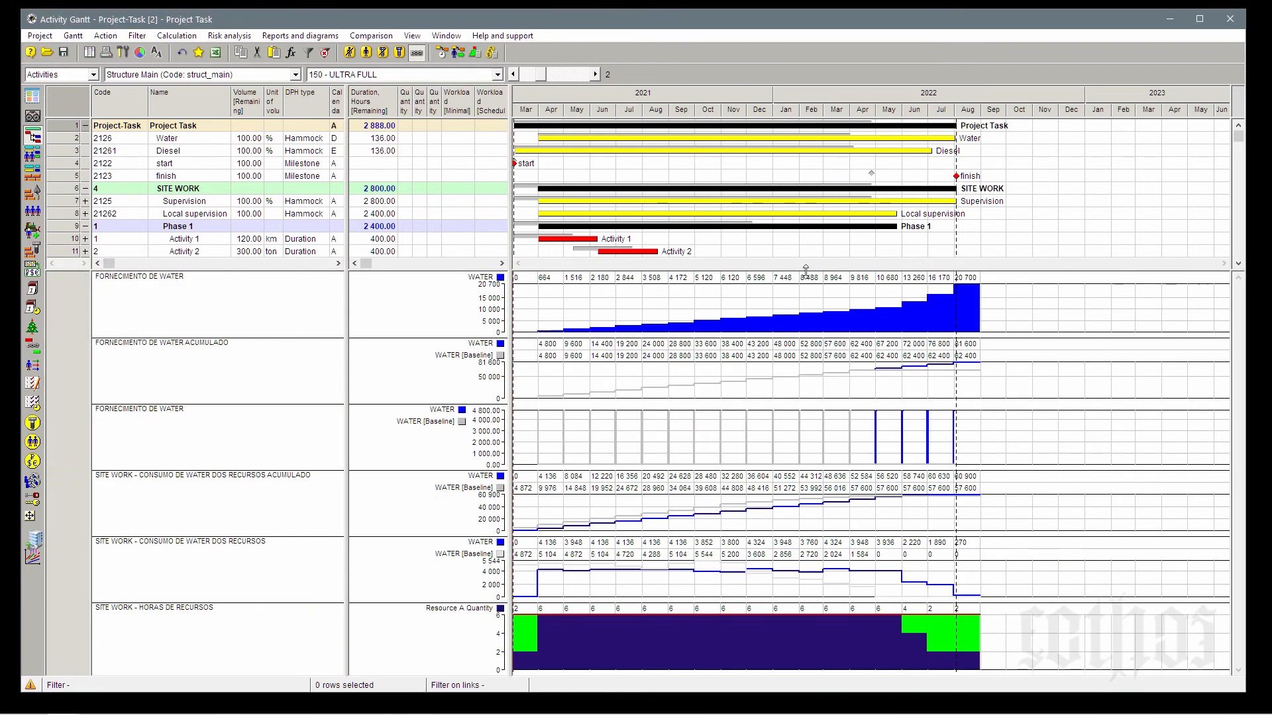
- Enlarge the Gantt area to show all activities and examine their leveled bars against the baseline bars
left_click_drag(806, 269, 842, 535)
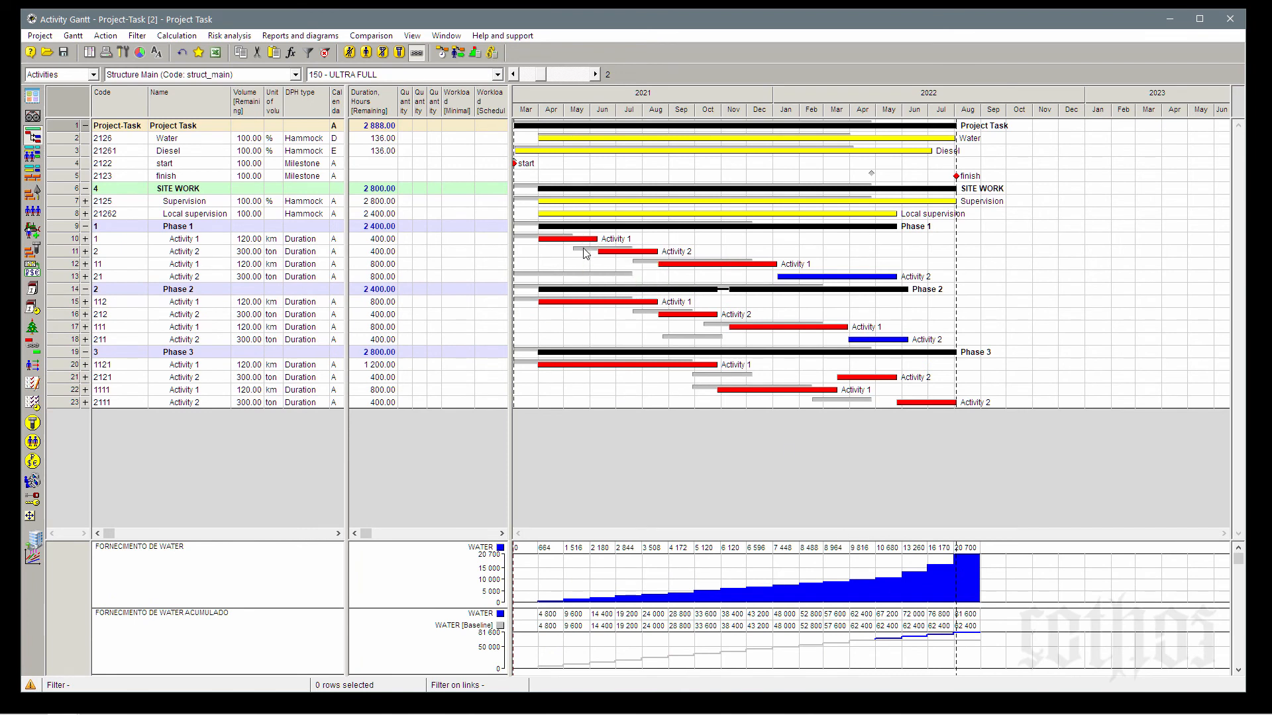
mouse_move(574, 244)
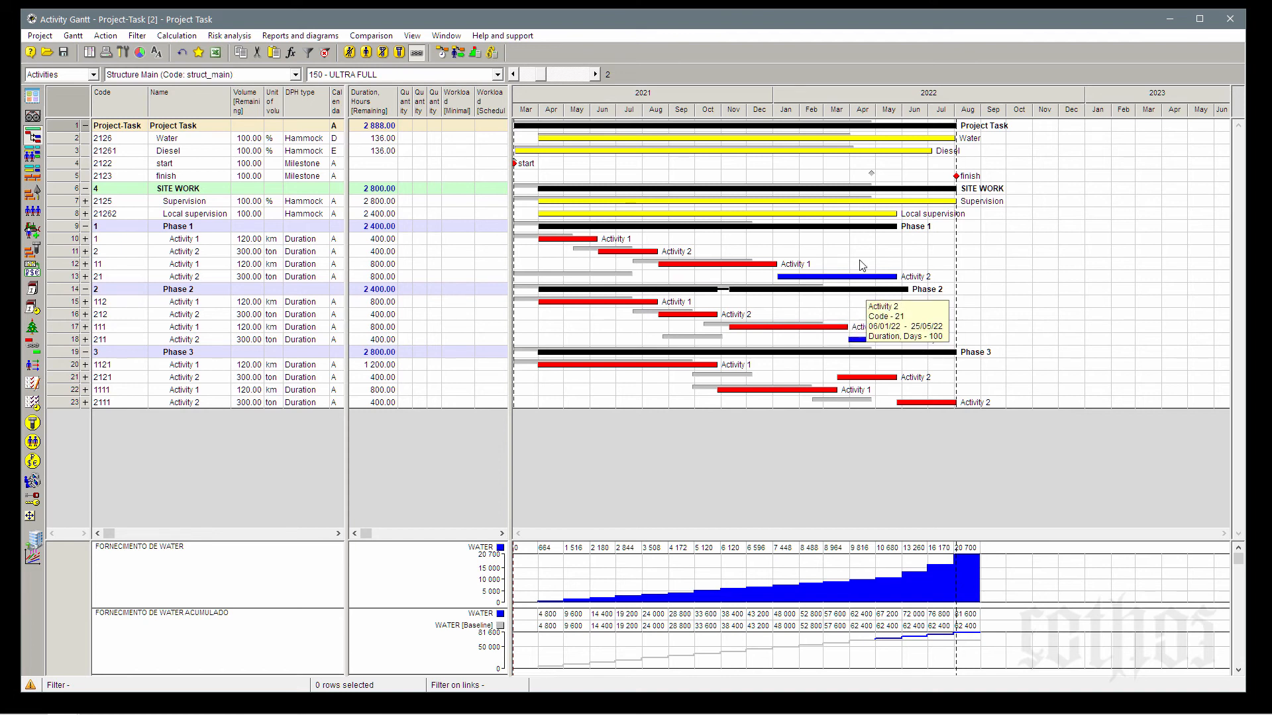
mouse_move(789, 225)
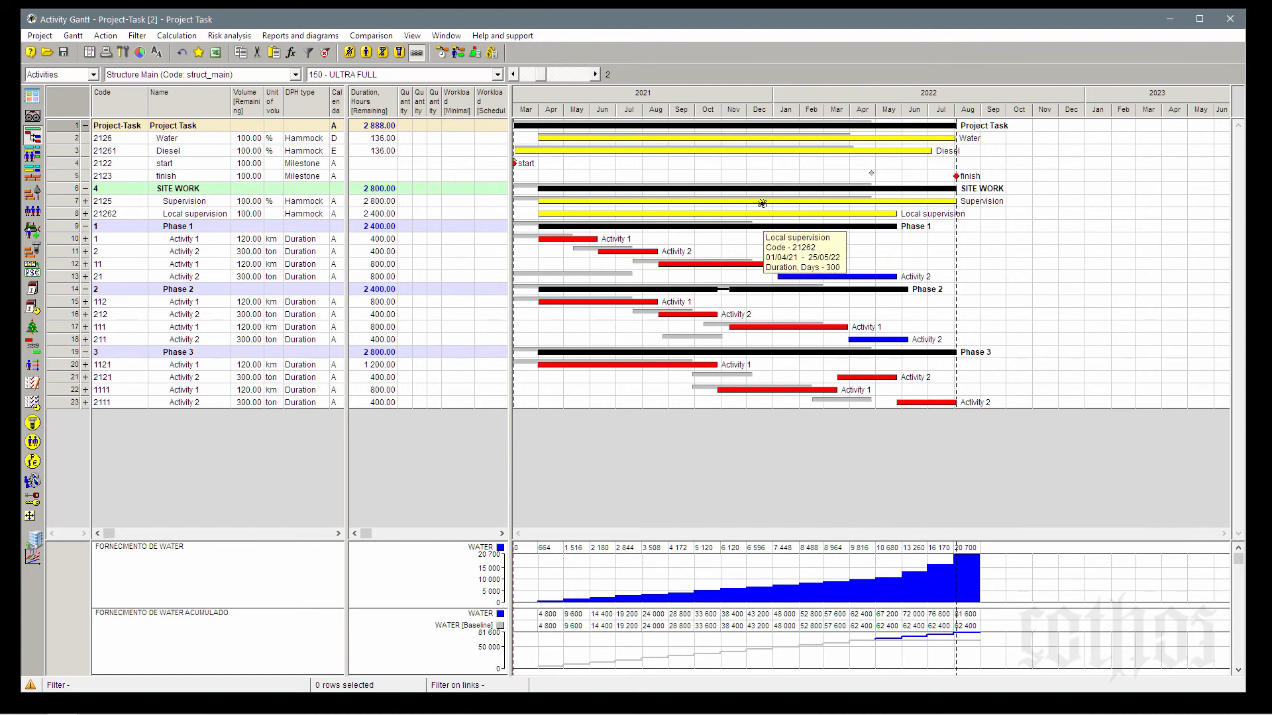
mouse_move(716, 294)
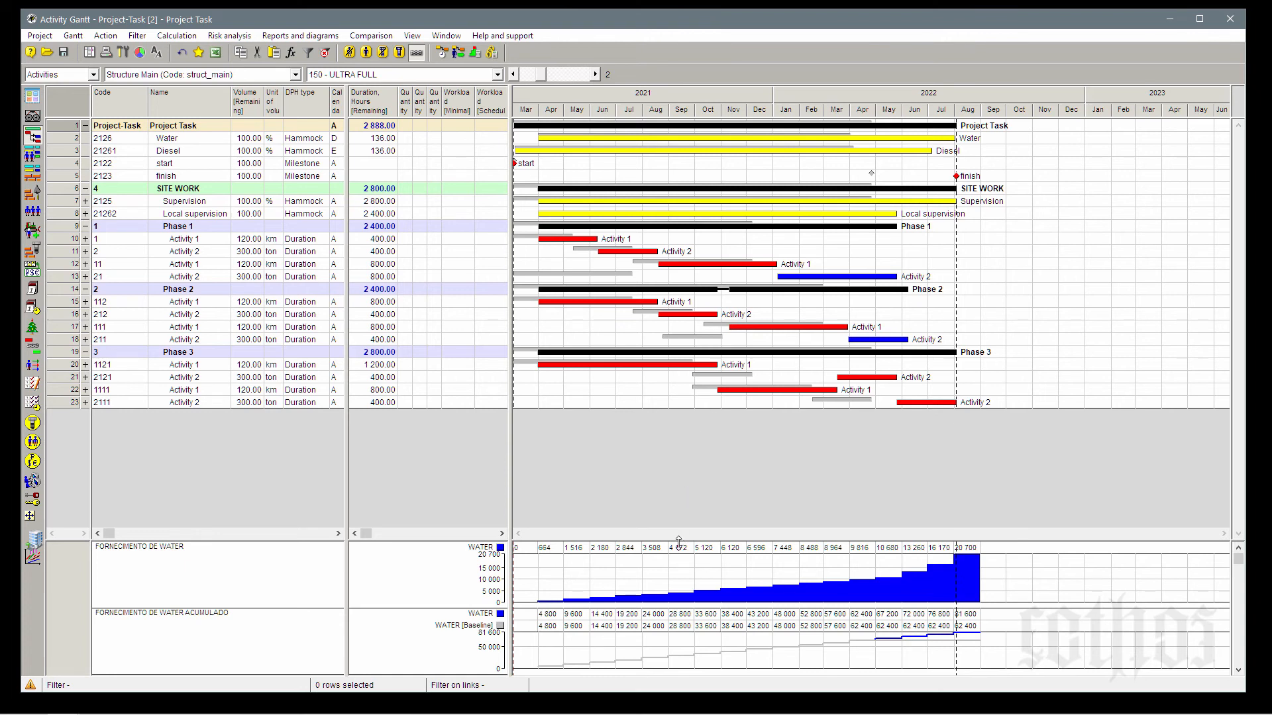
- Examine the water and resource diagrams, the Gantt bars, and the hammock types and calendars of Water and Diesel
left_click_drag(679, 541, 678, 265)
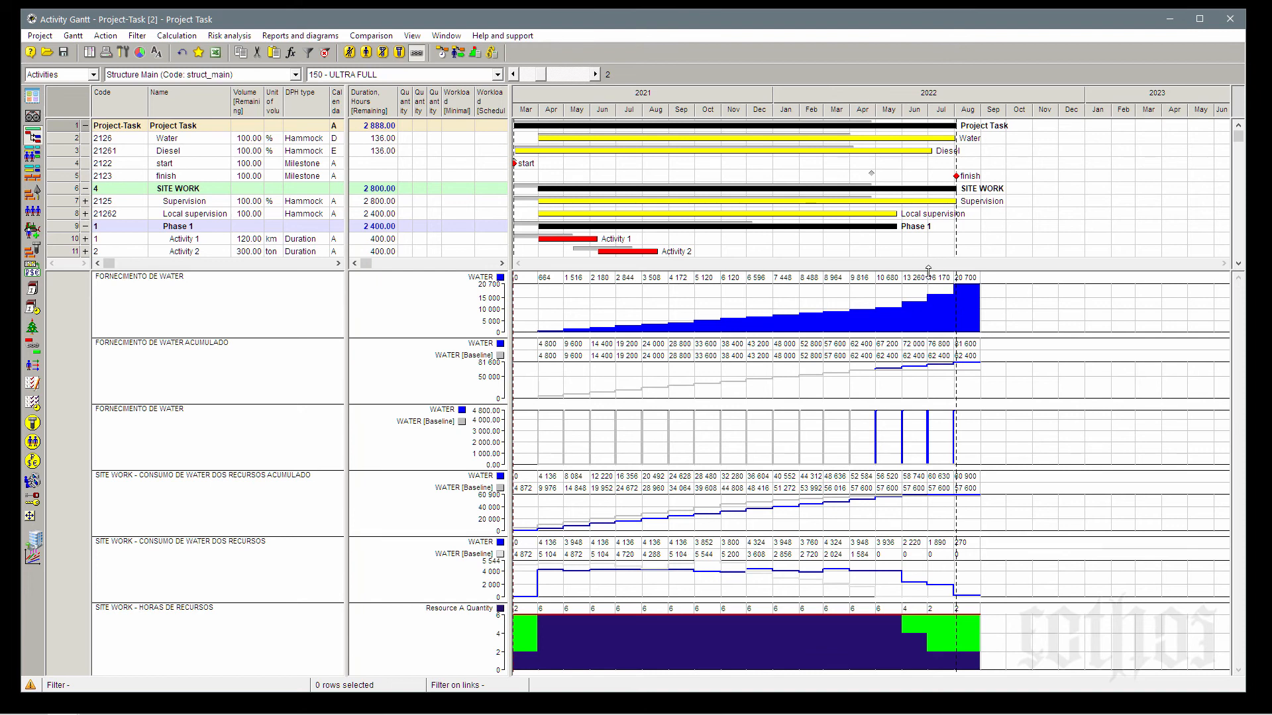
left_click_drag(928, 273, 928, 583)
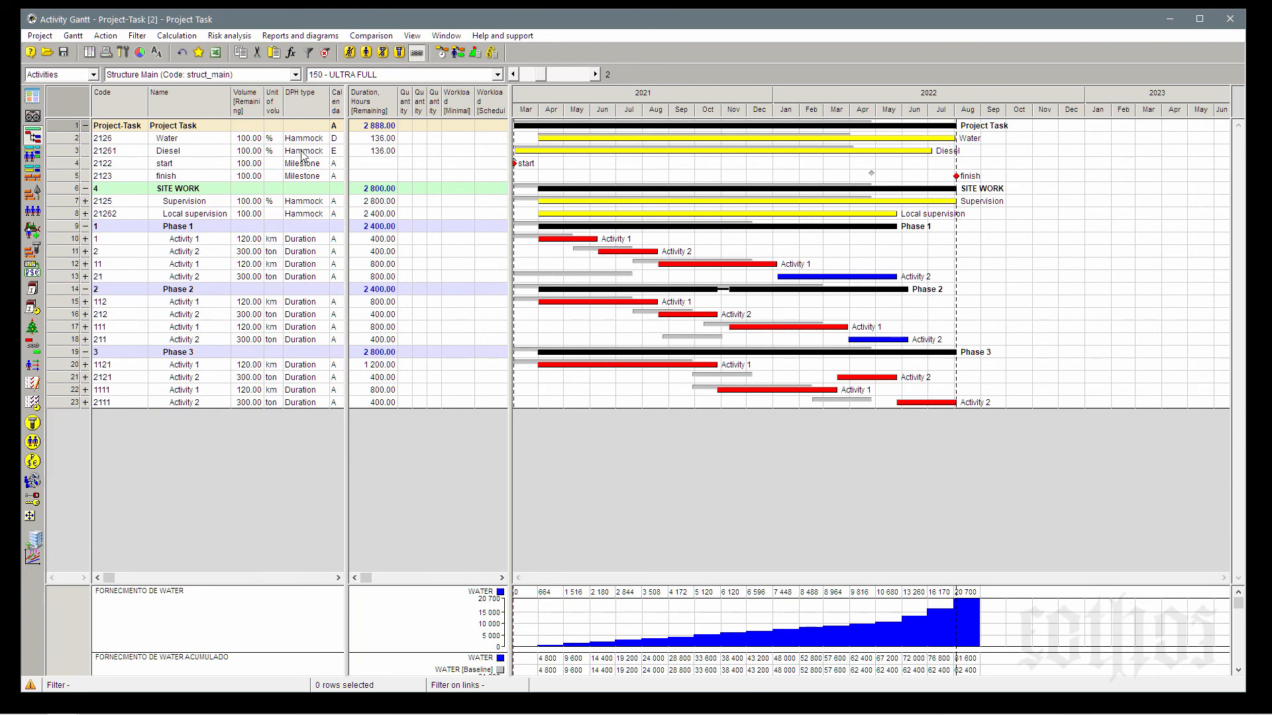
left_click(302, 151)
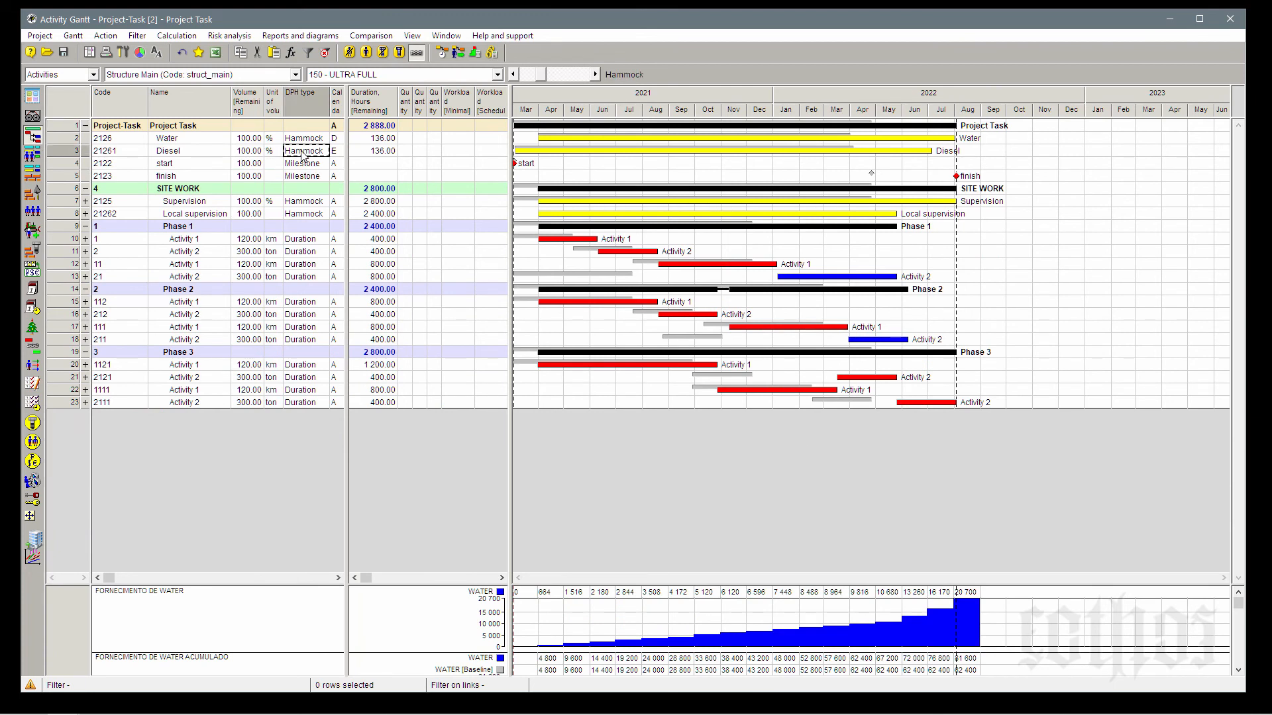
left_click(335, 151)
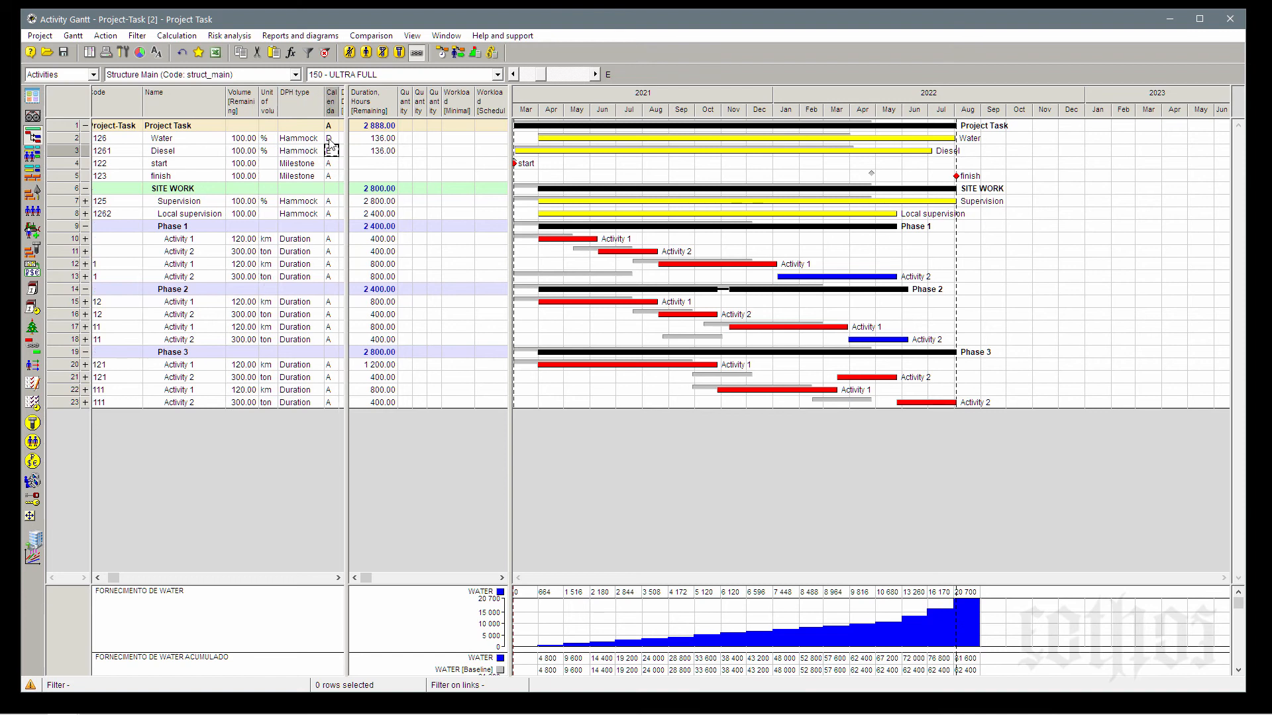
left_click(330, 141)
left_click(331, 151)
left_click(194, 191)
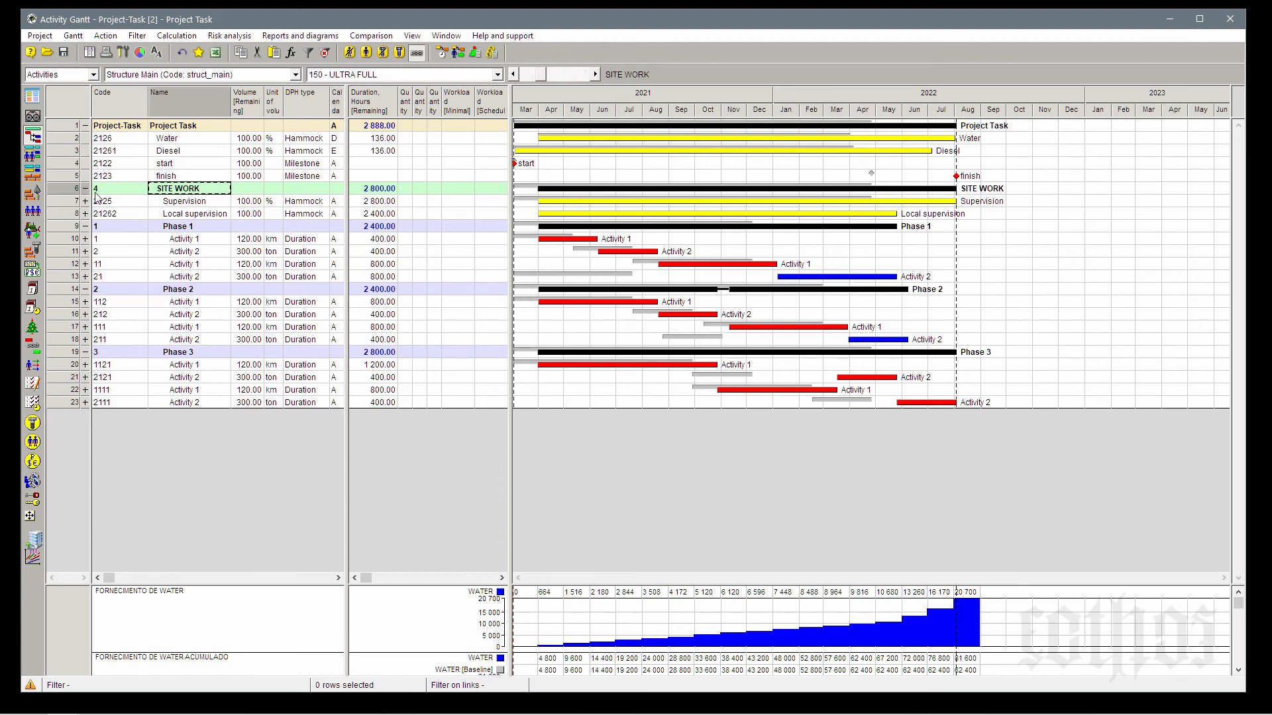
left_click(236, 227)
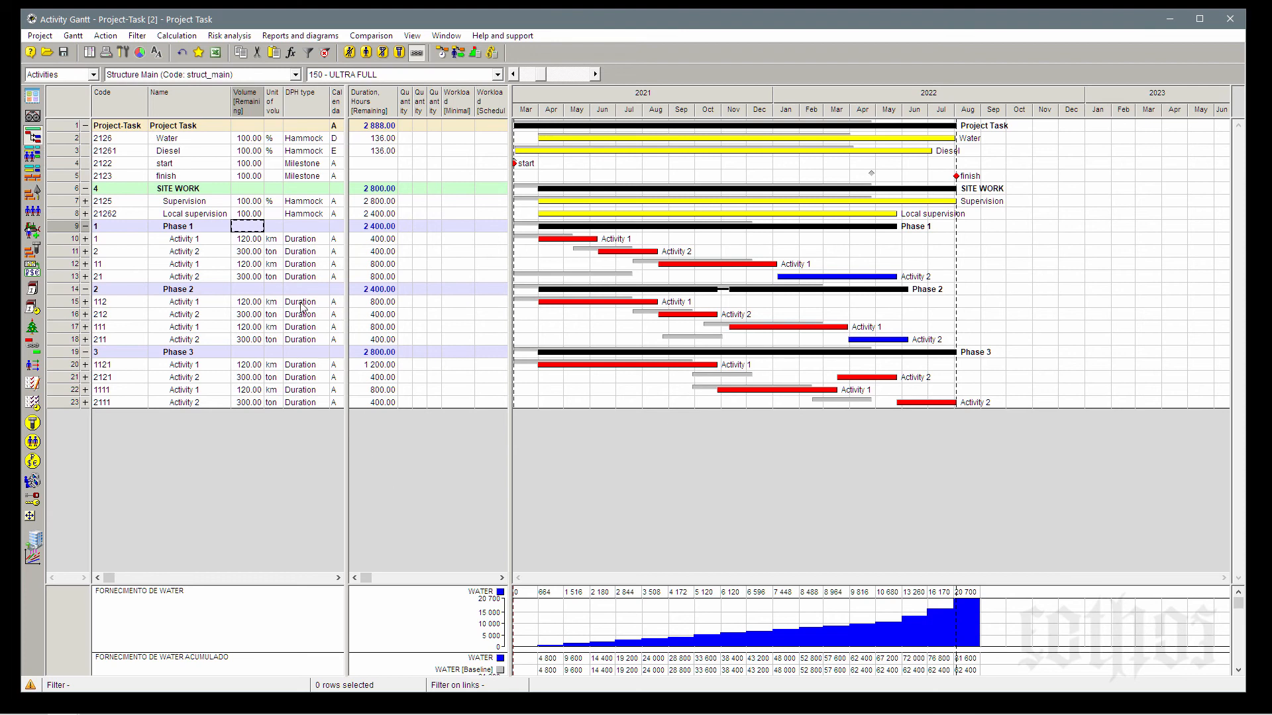
- Enlarge the diagram area and switch the project display from the 150 - ULTRA FULL layout to 200 - MATERIAL
left_click(401, 74)
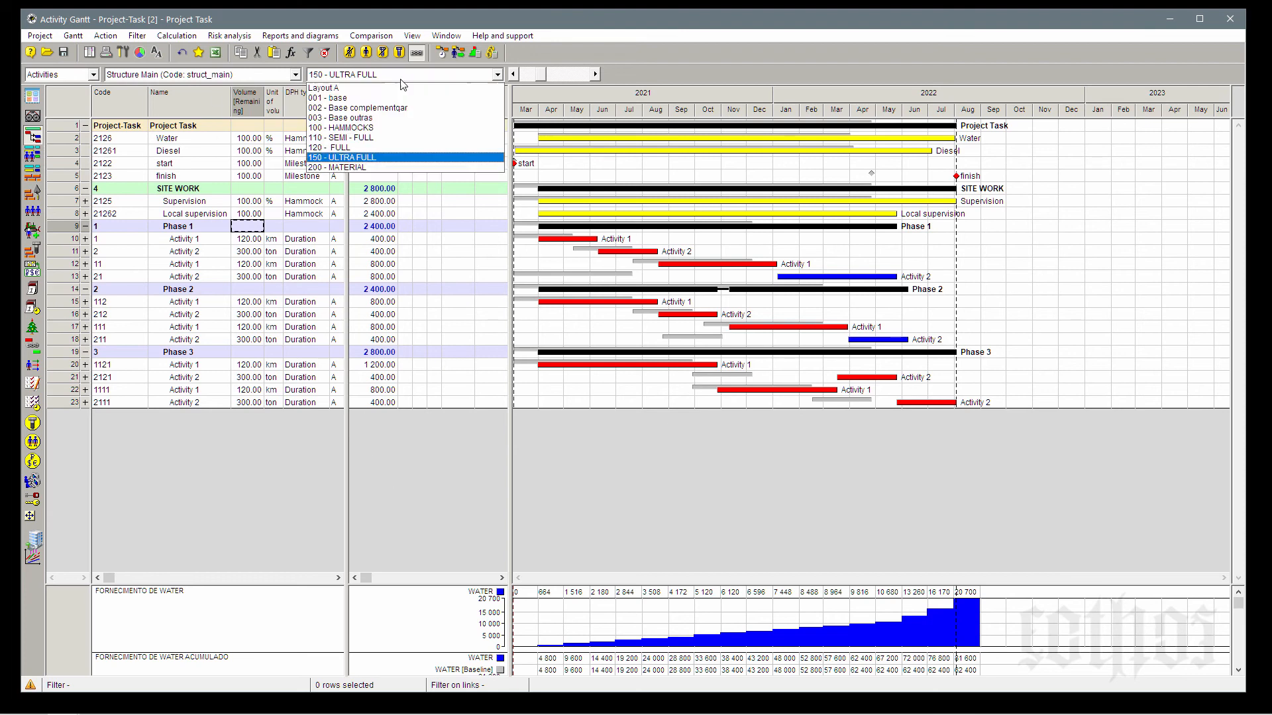
left_click(408, 158)
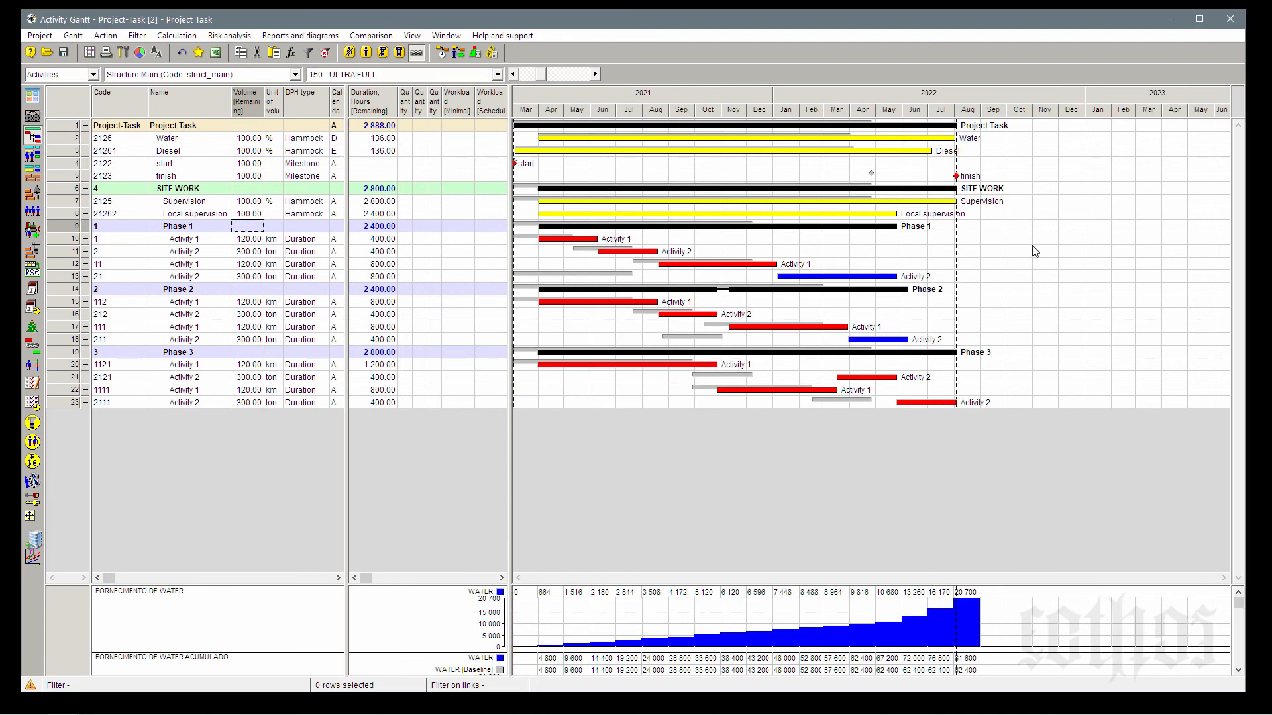
left_click_drag(894, 583, 902, 96)
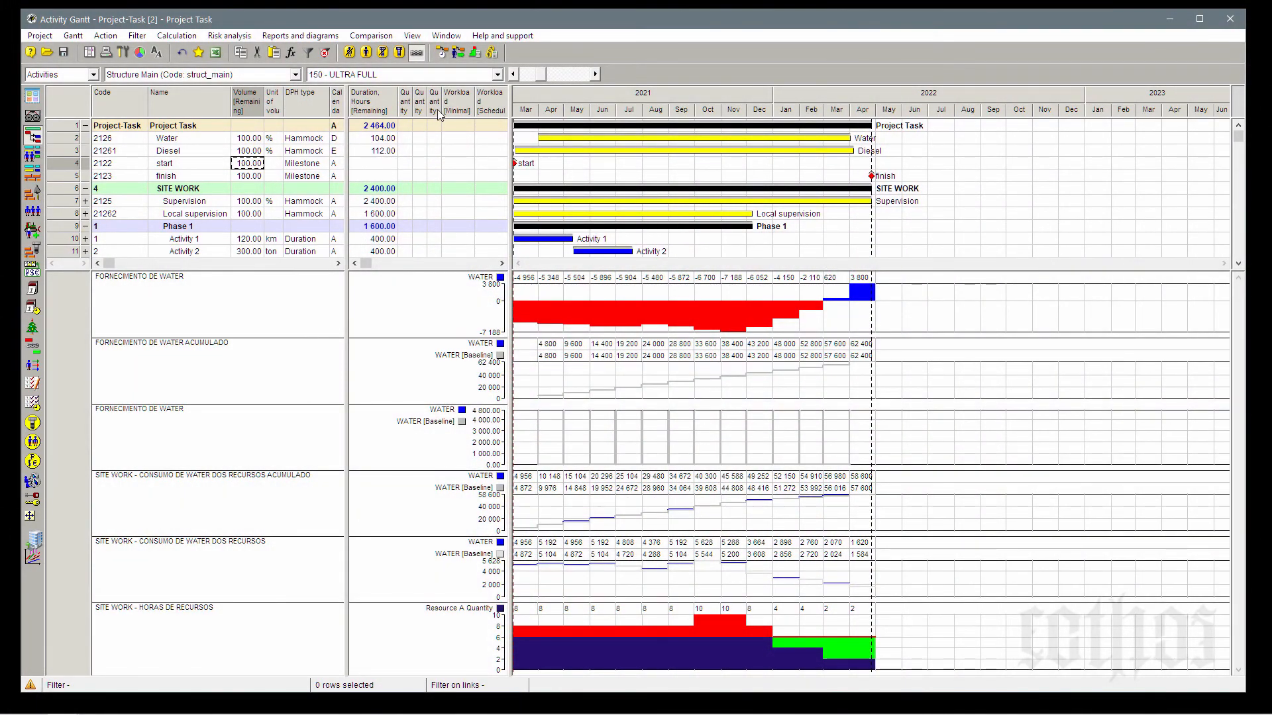
left_click(473, 74)
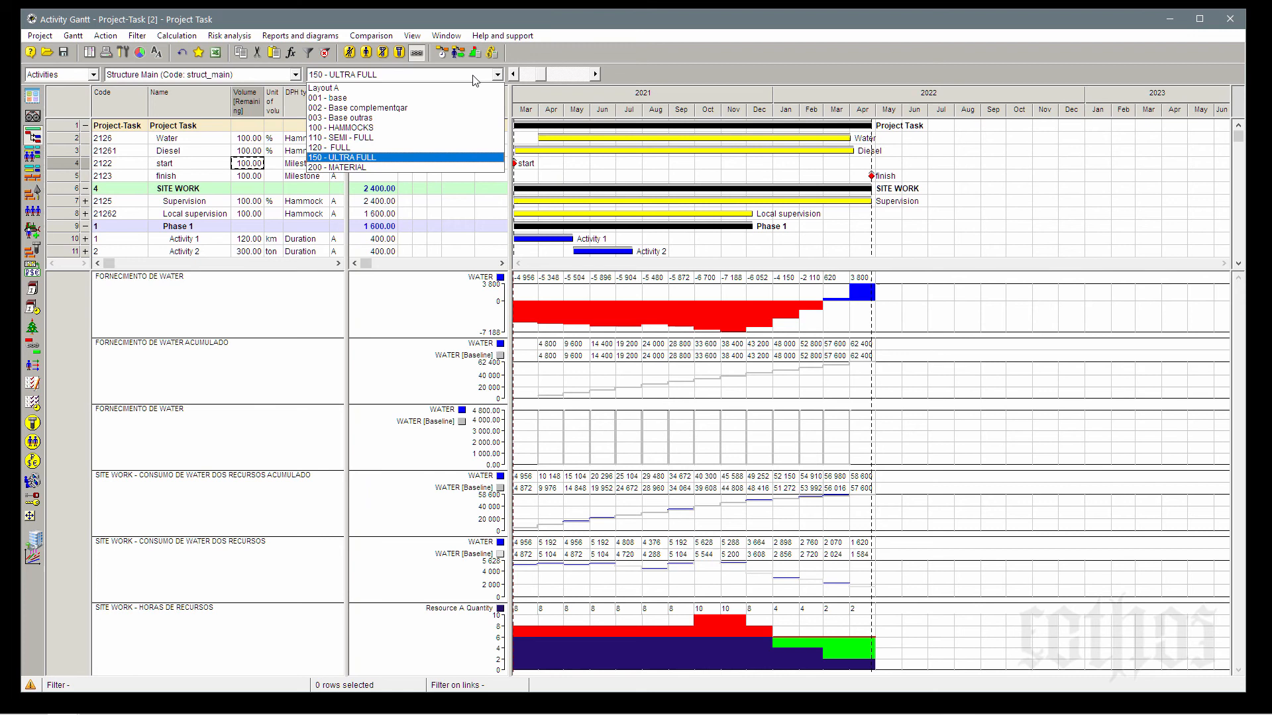
left_click(467, 168)
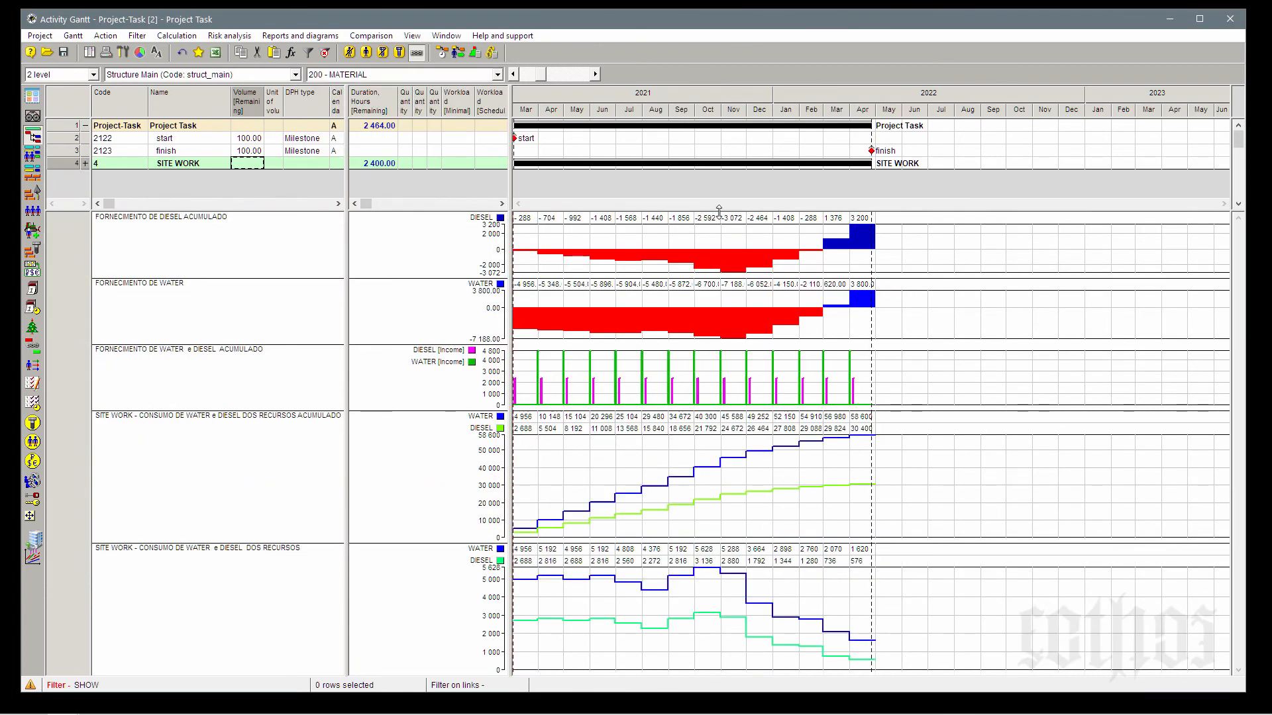
- Enlarge the Gantt area and expand SITE WORK along with its Supervision, Phase 2 and Phase 3 rows
left_click_drag(719, 210, 719, 646)
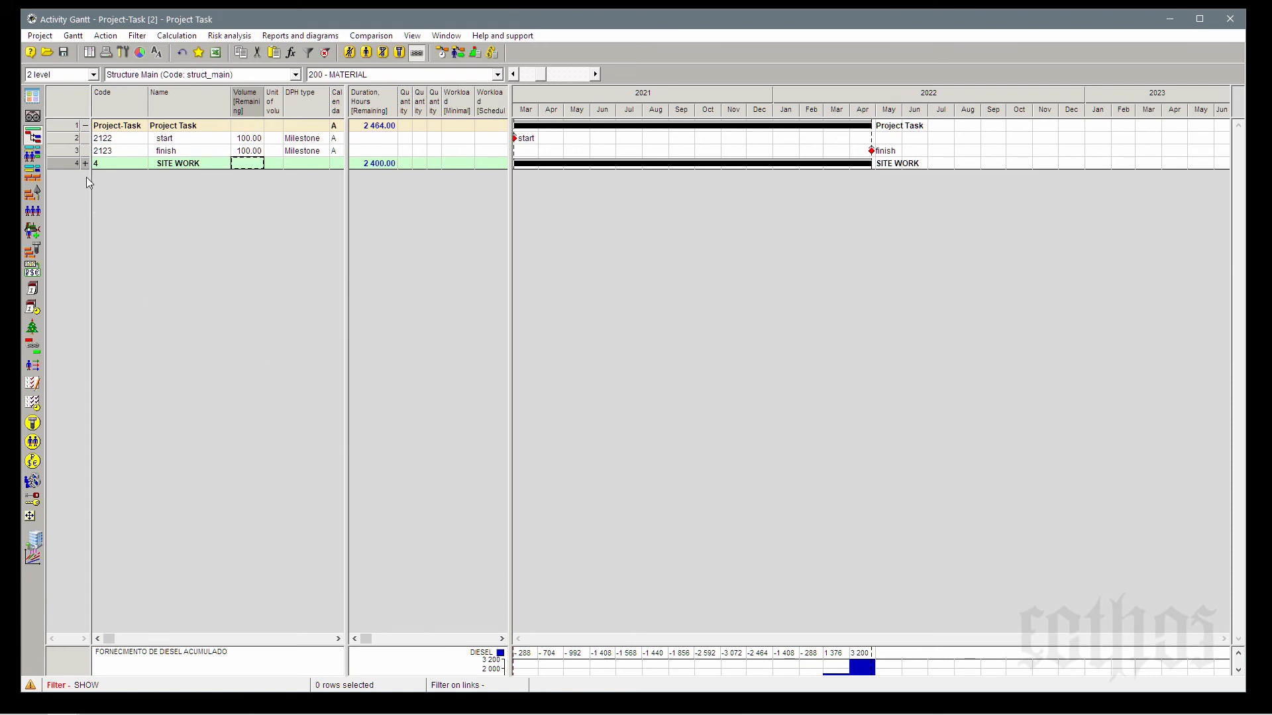
left_click(85, 163)
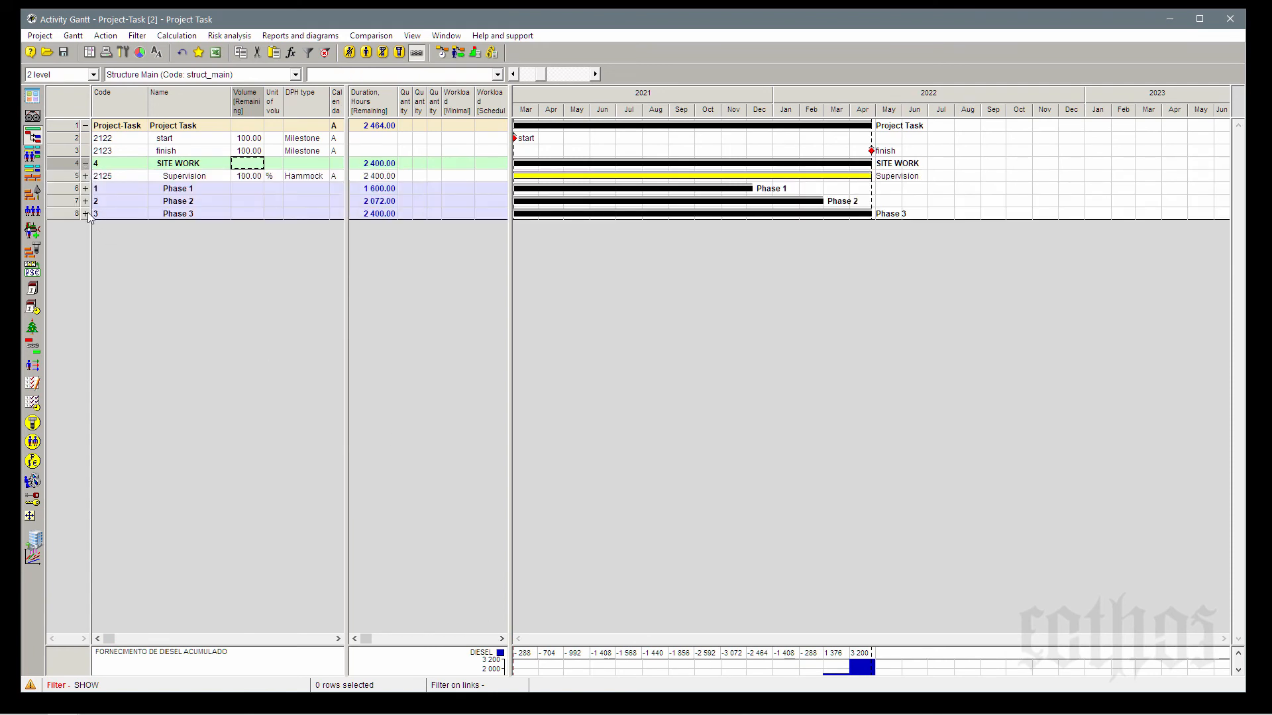
left_click(84, 214)
left_click(85, 201)
left_click(85, 175)
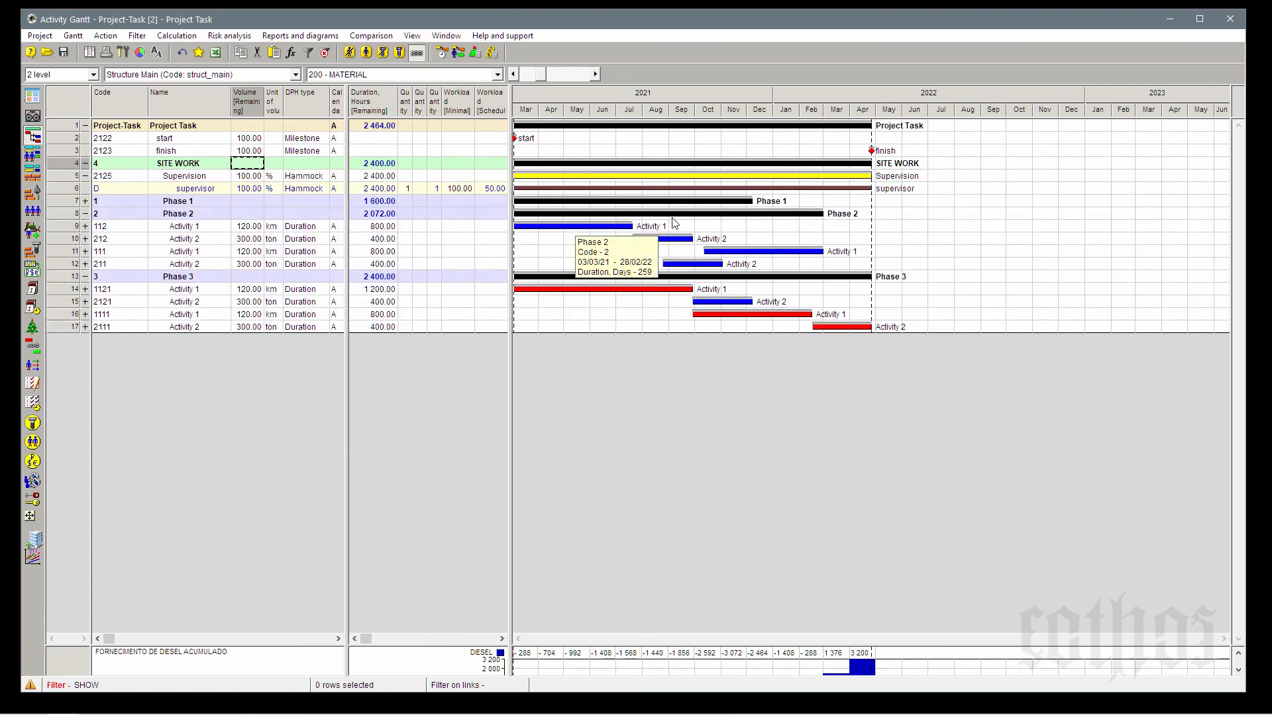
- Delete the results of the comparison with the baseline from the Gantt
left_click(371, 36)
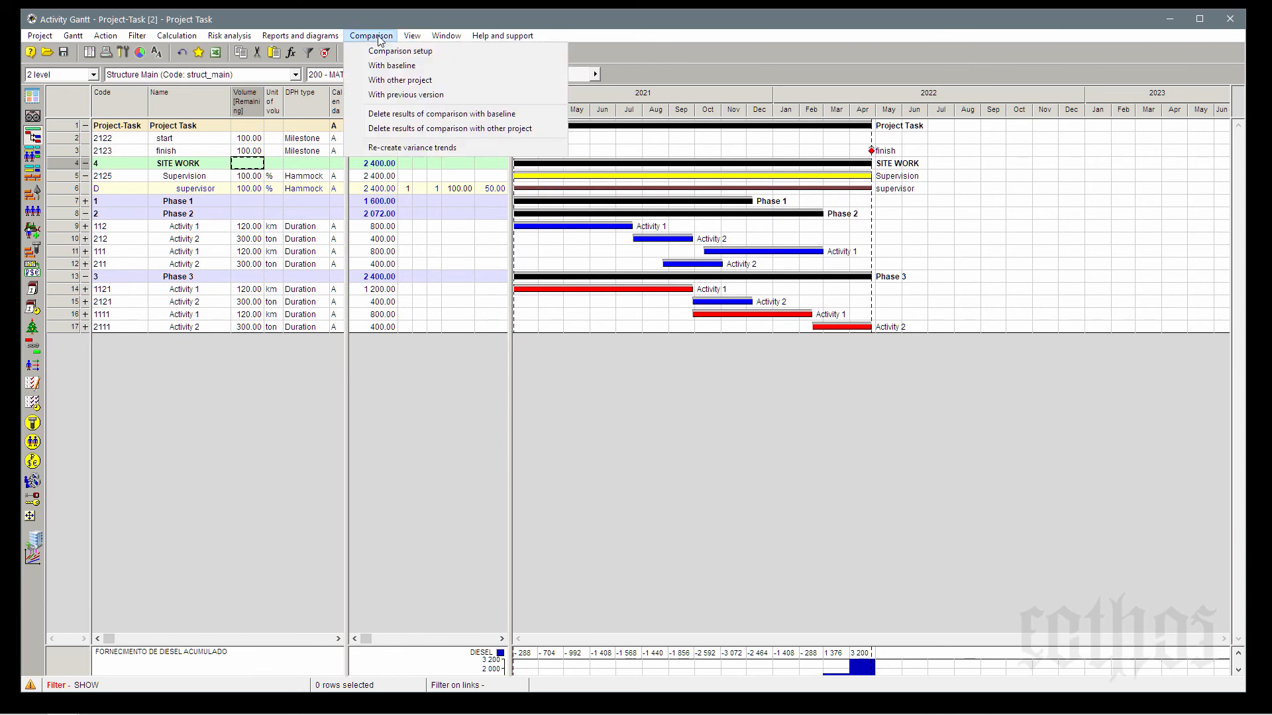
left_click(397, 128)
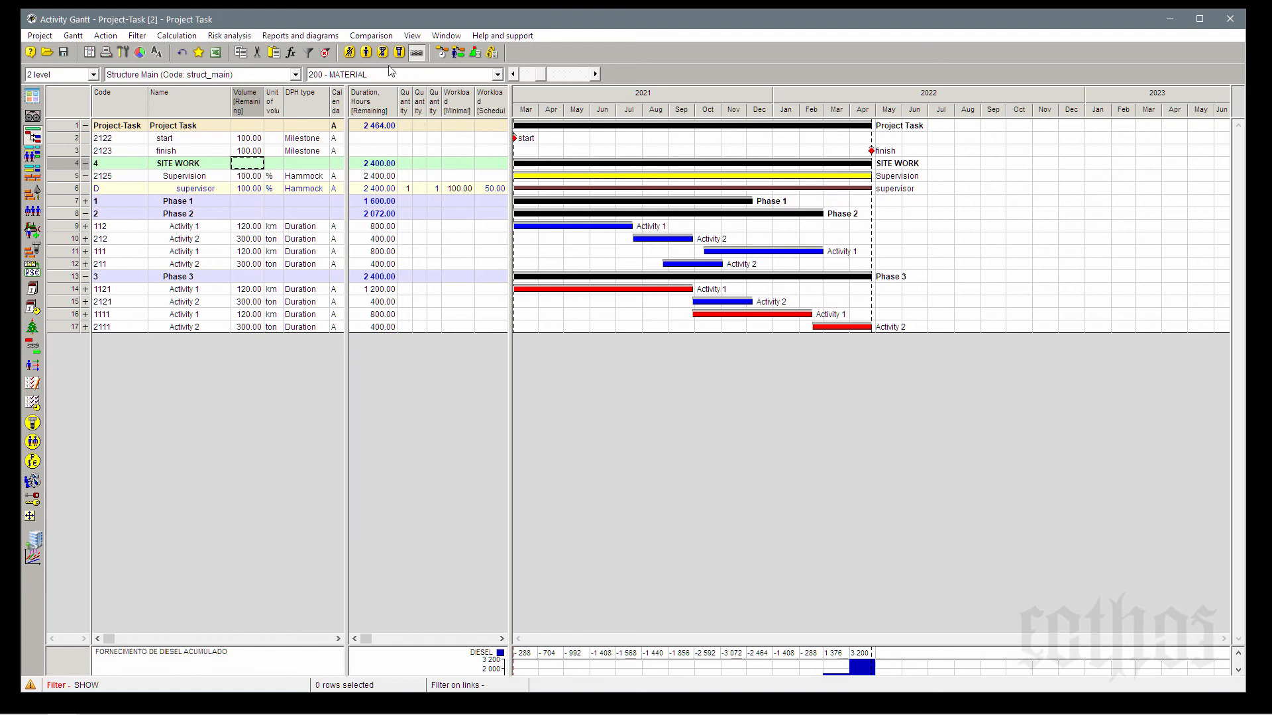
left_click(371, 36)
left_click(397, 125)
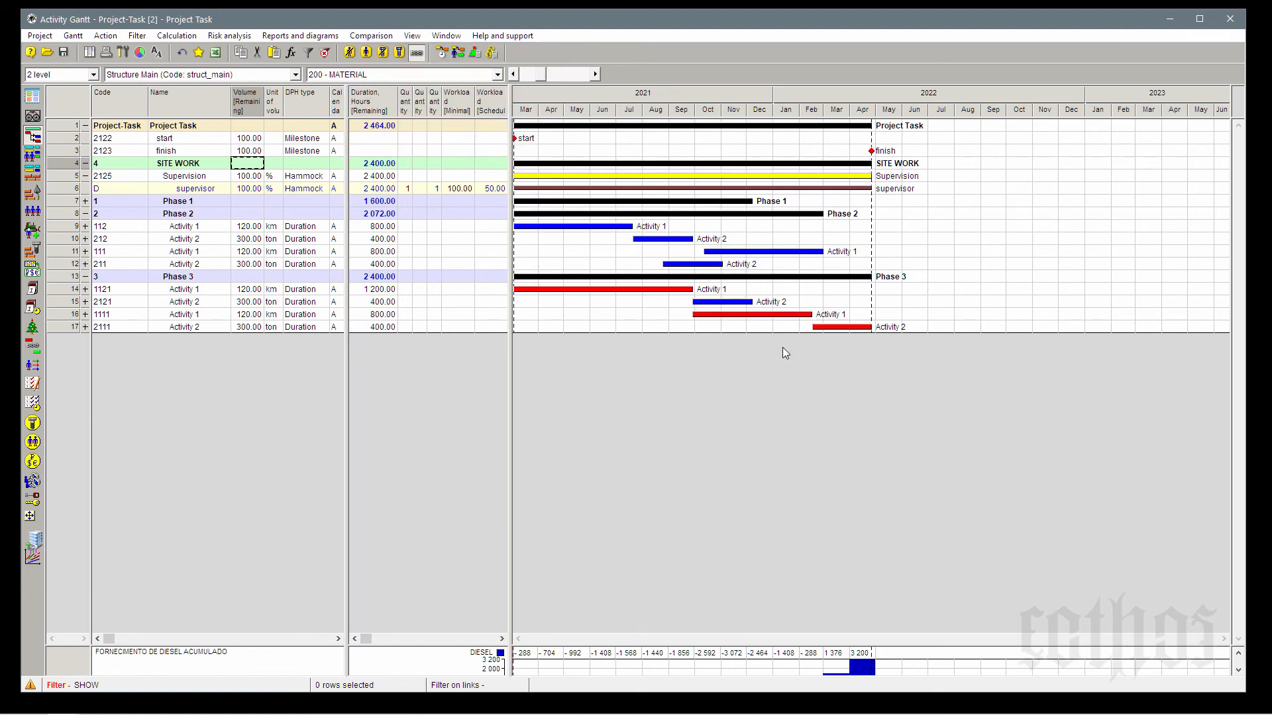
- Clear the activity filter to list all project rows, and enlarge the area with the Diesel and Water diagrams
left_click(85, 175)
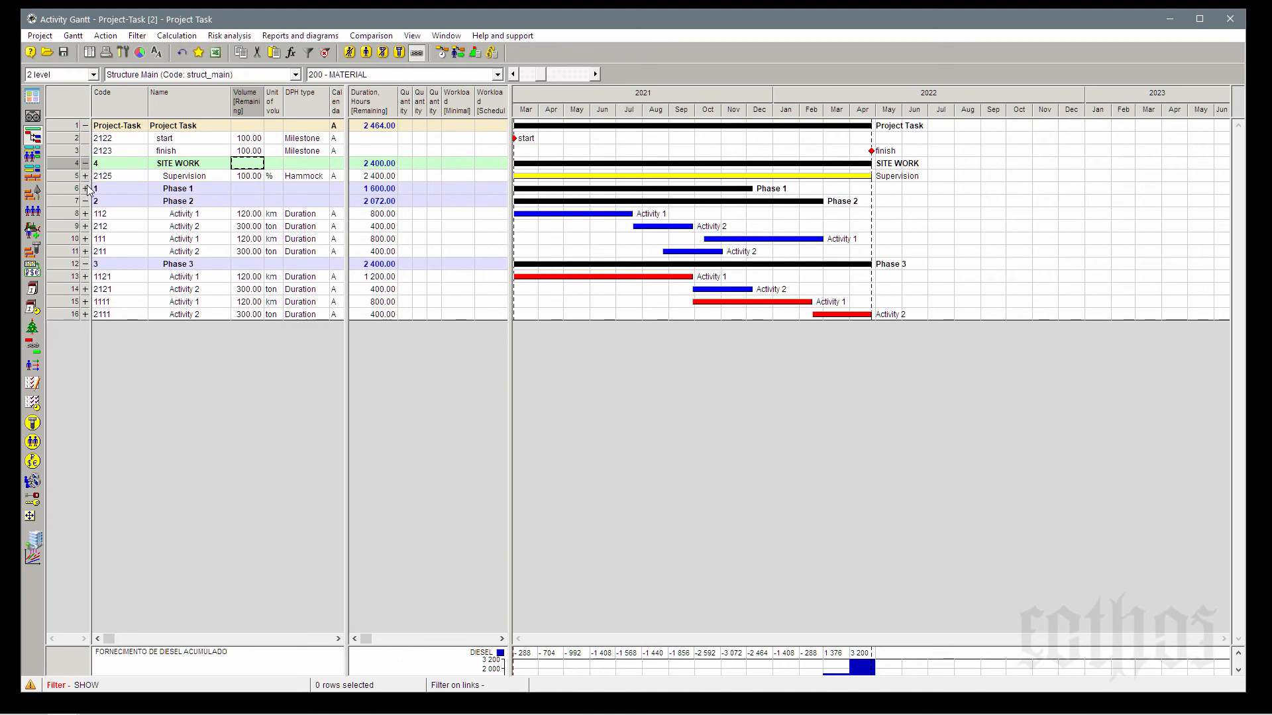
left_click(85, 189)
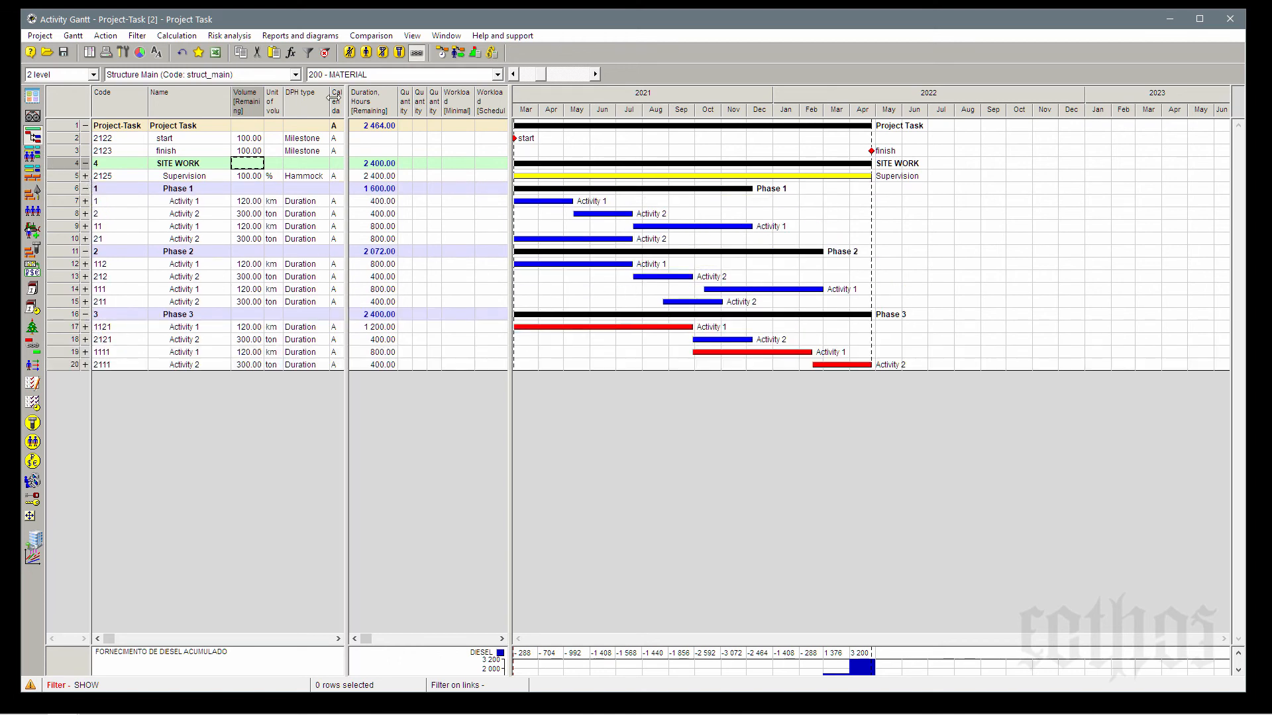
left_click(325, 53)
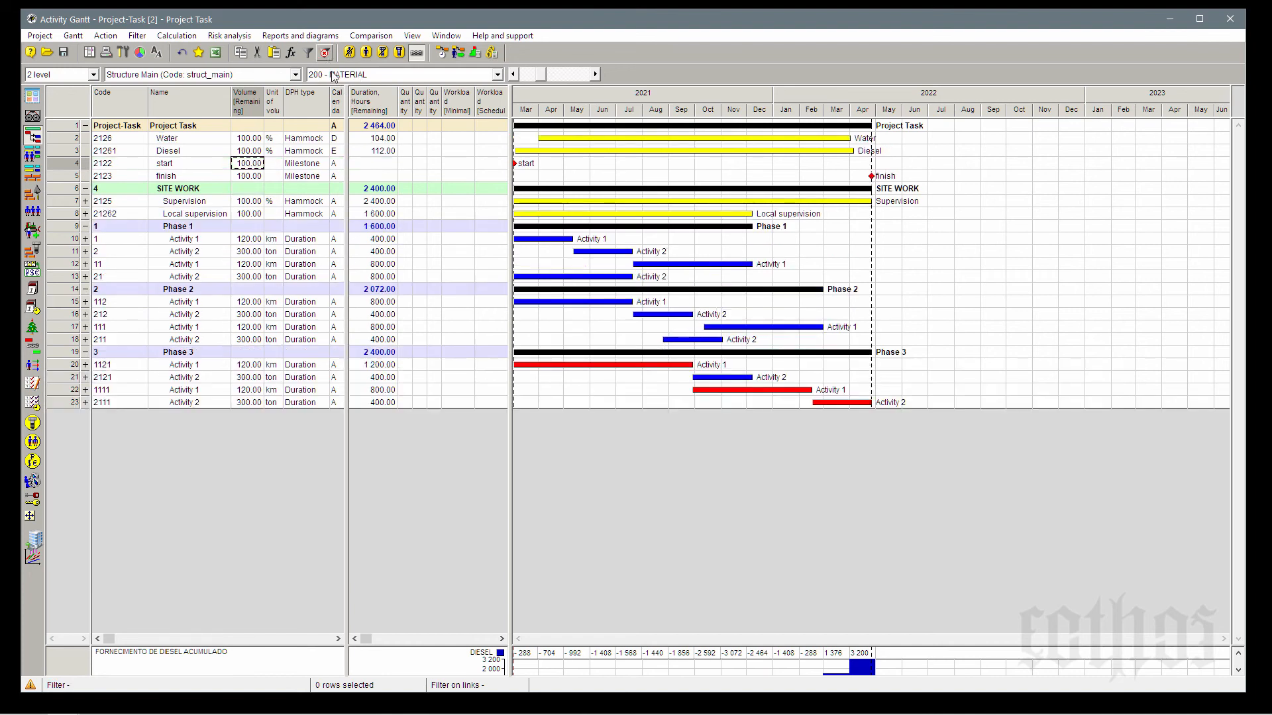
left_click(54, 155)
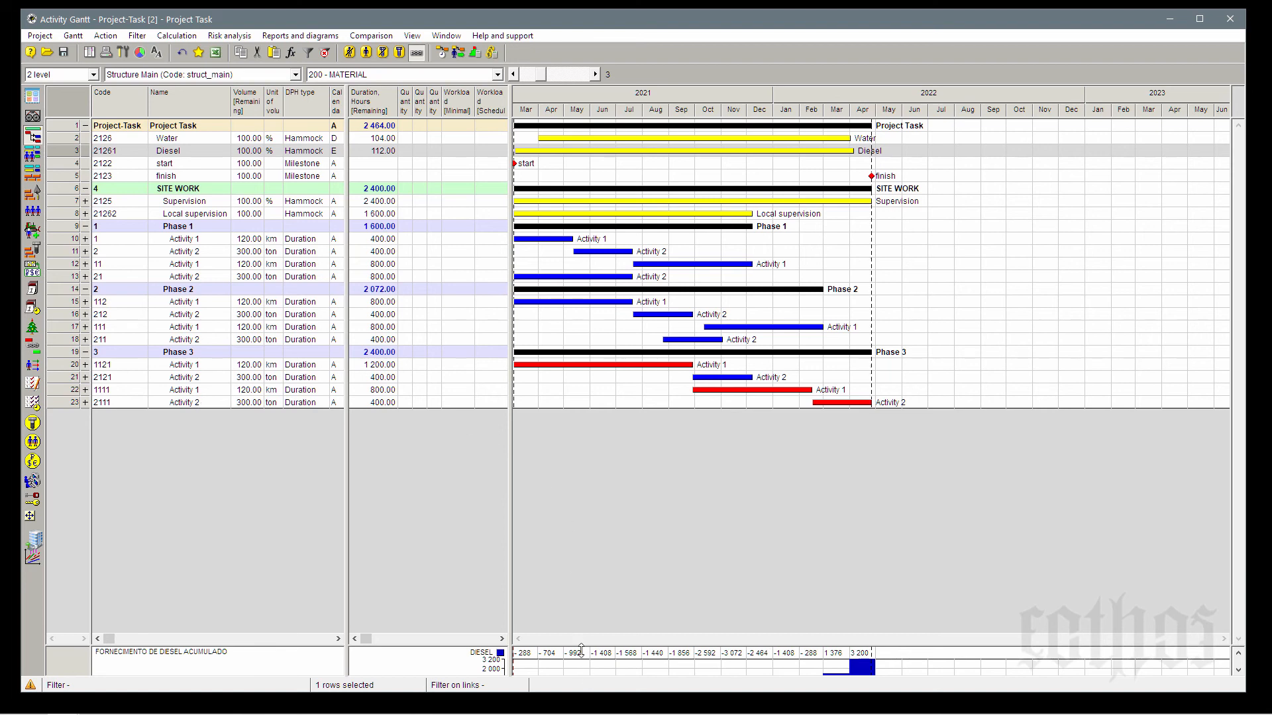
left_click_drag(581, 645, 591, 207)
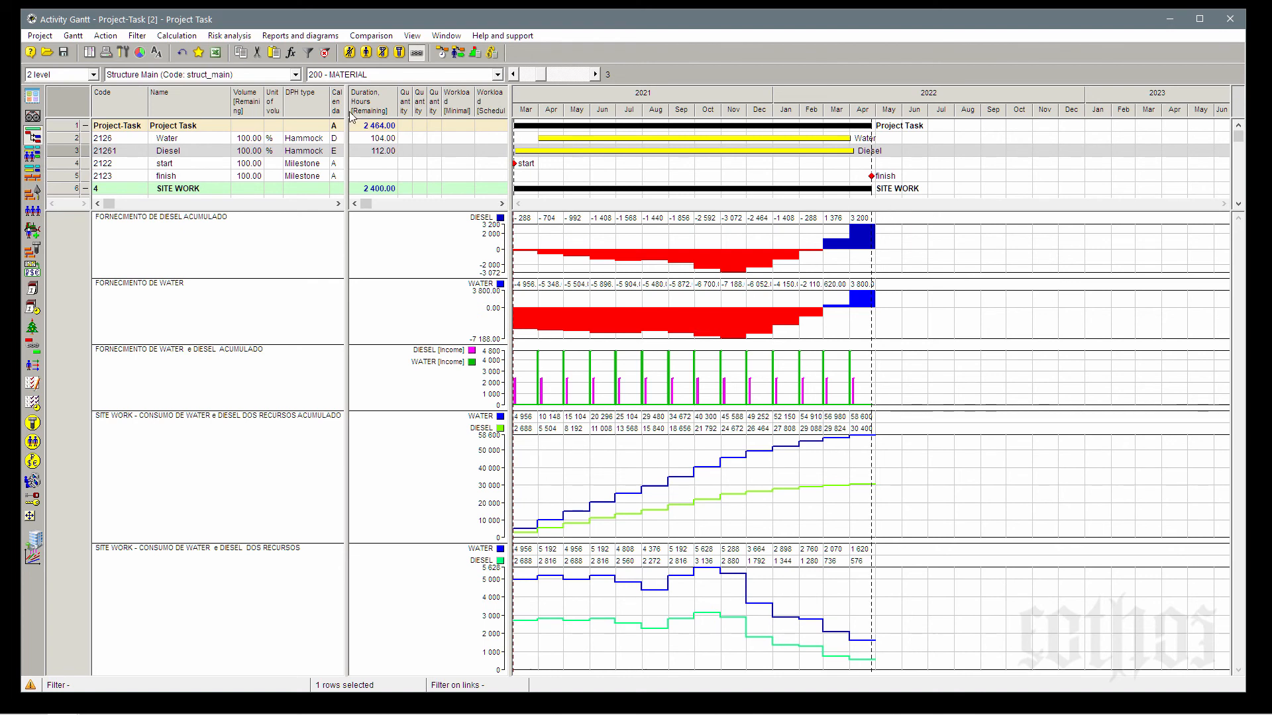
- Add DIESEL to WATER as materials for leveling and run resource constrained scheduling with Resources A, B and C leveled
left_click(462, 58)
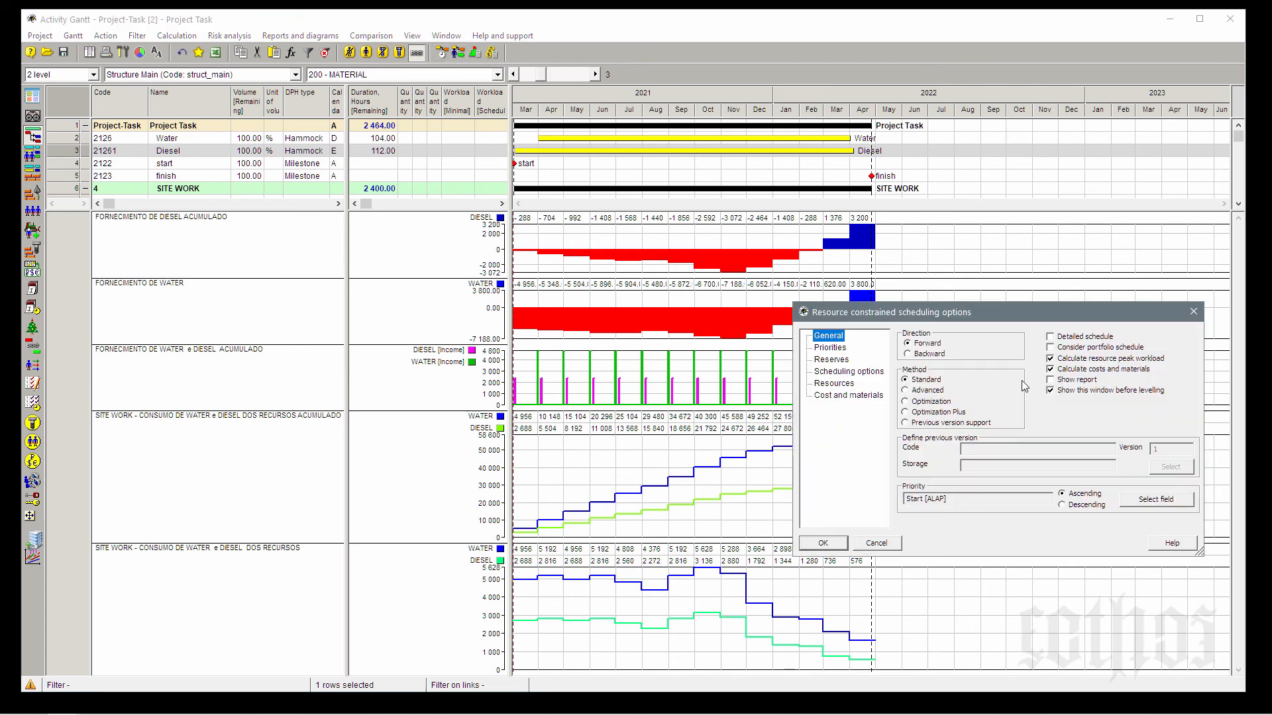
left_click(843, 384)
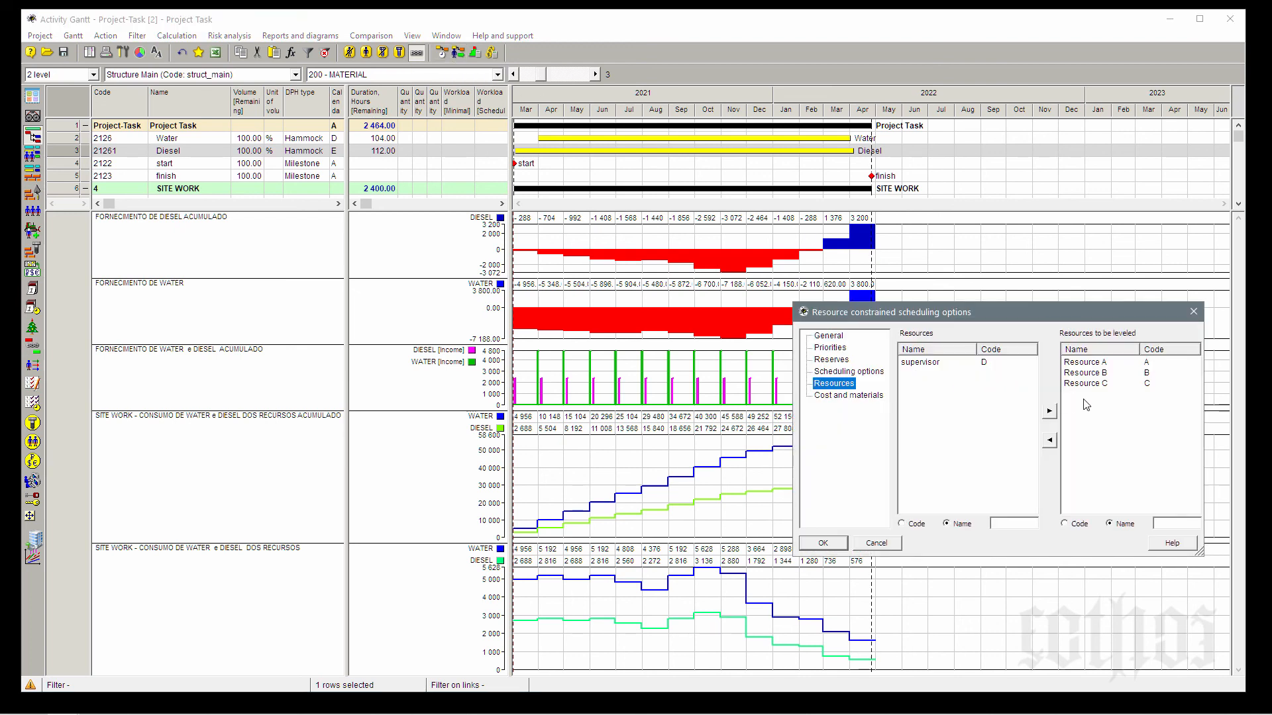
left_click_drag(1080, 400, 1076, 367)
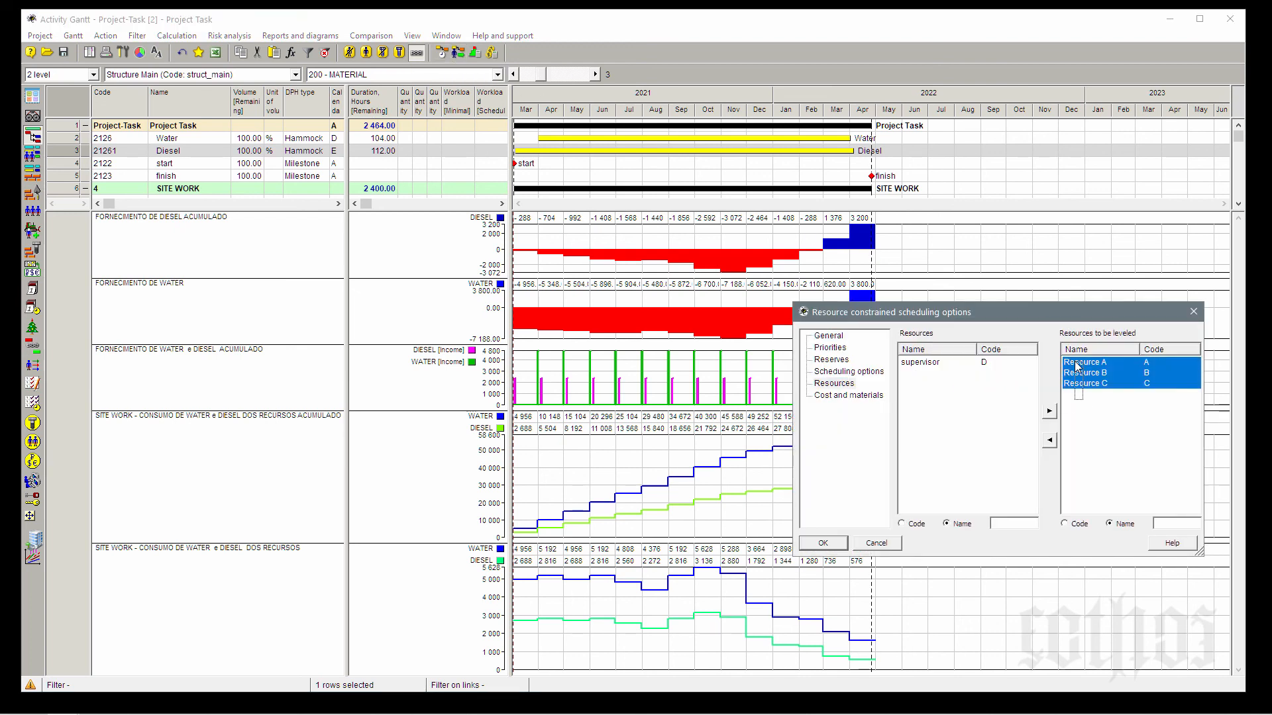
left_click(864, 397)
left_click(1006, 389)
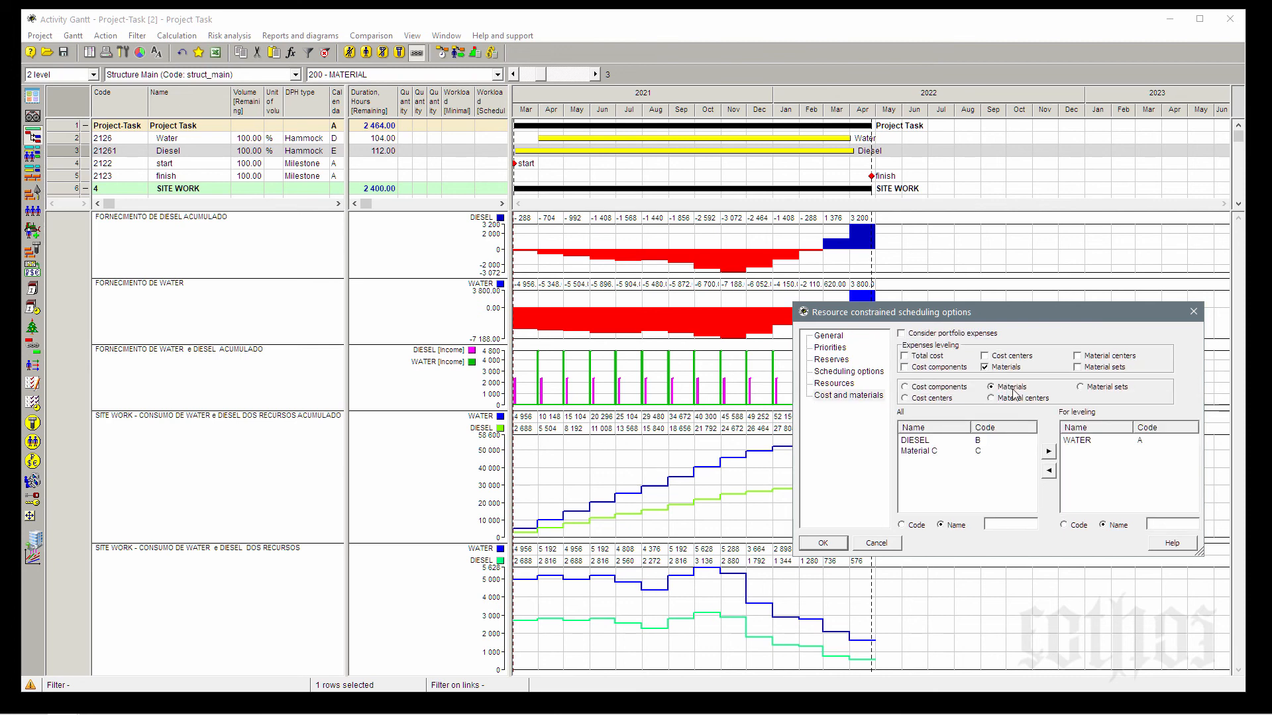
left_click(914, 440)
left_click(1048, 453)
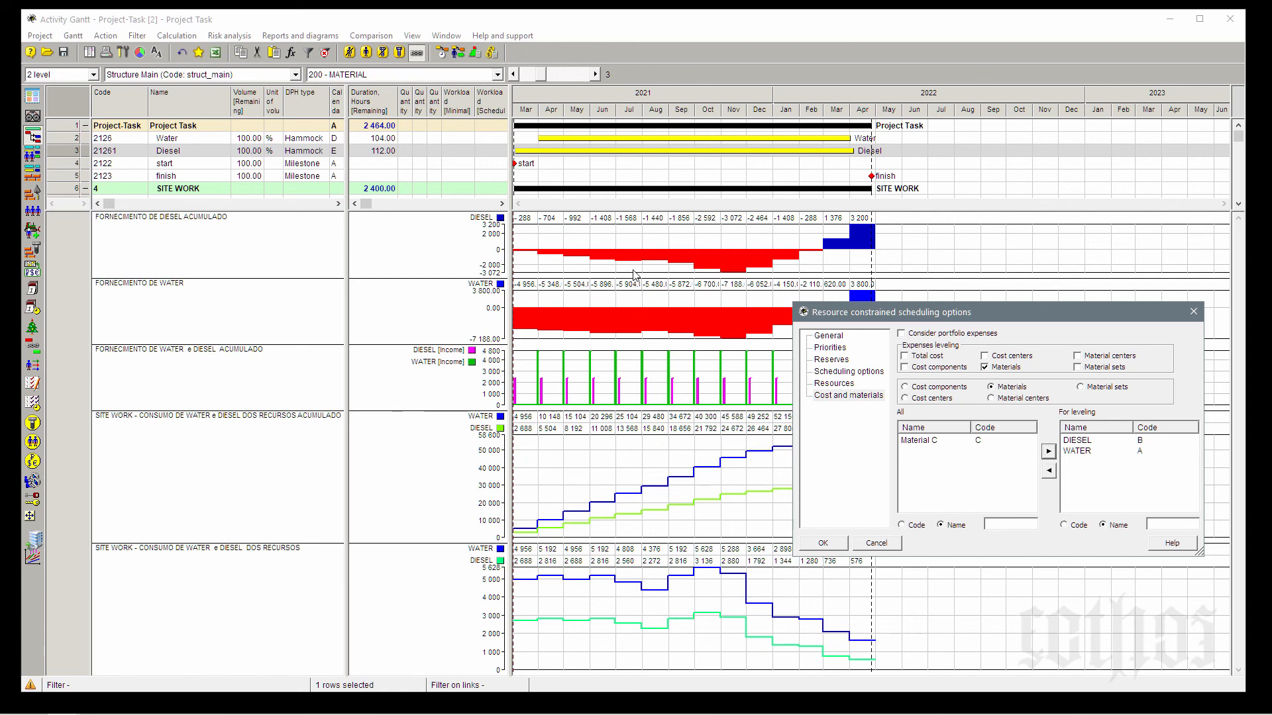
left_click(823, 544)
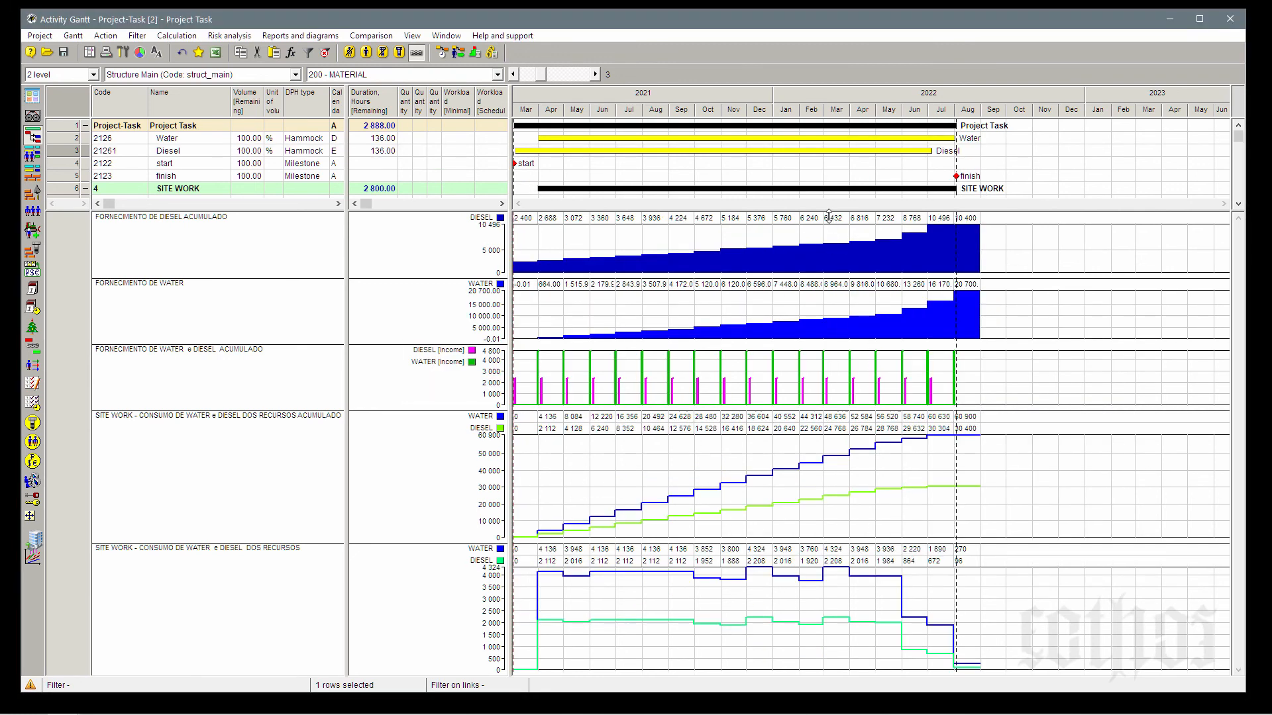
- Enlarge the Gantt area and compare the leveled project with its baseline
left_click_drag(828, 212, 870, 587)
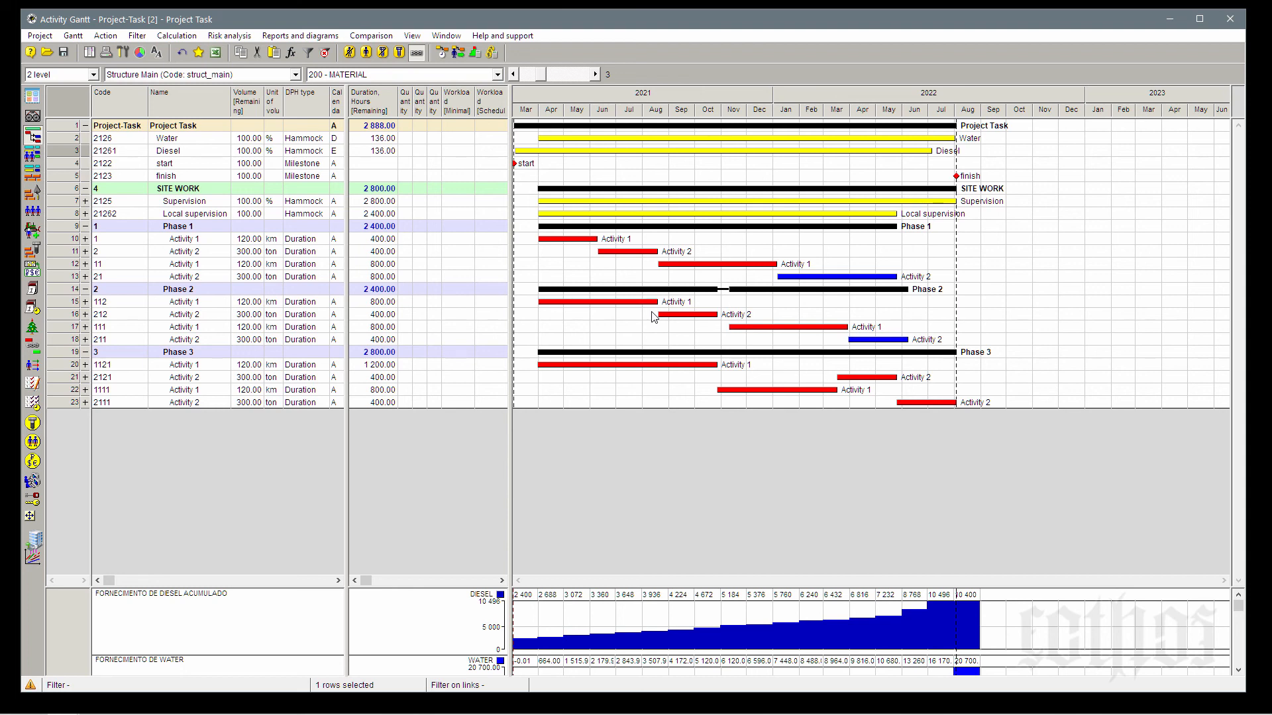
mouse_move(628, 304)
mouse_move(696, 317)
left_click(371, 36)
left_click(391, 66)
left_click(477, 525)
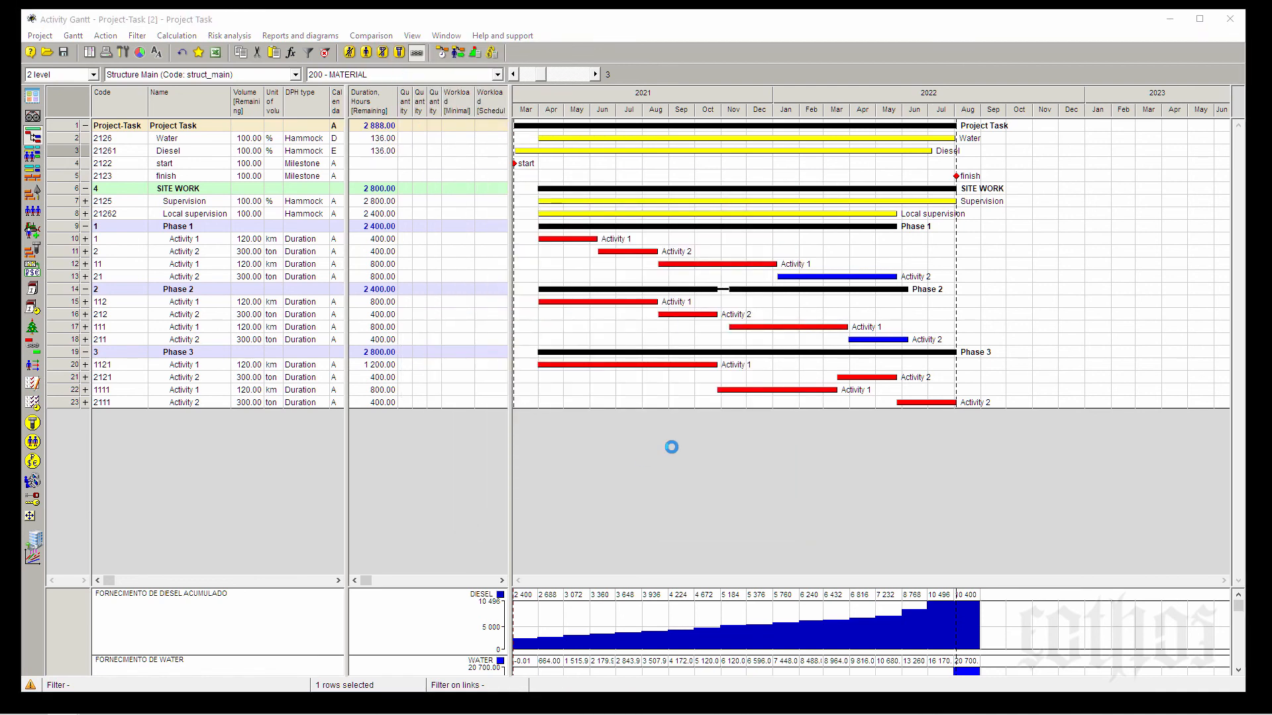
- Examine the leveled activity bars against the baseline bars, and bring the Diesel and Water supply and consumption diagrams into view
mouse_move(589, 241)
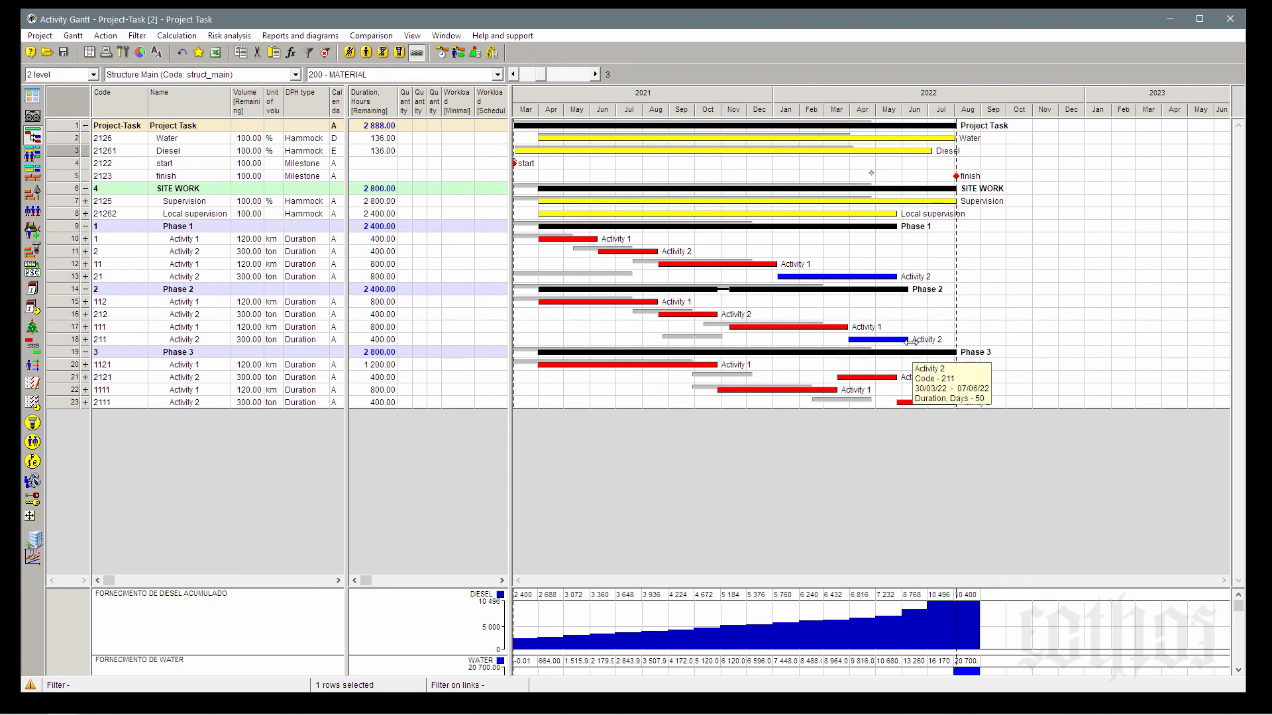
mouse_move(803, 206)
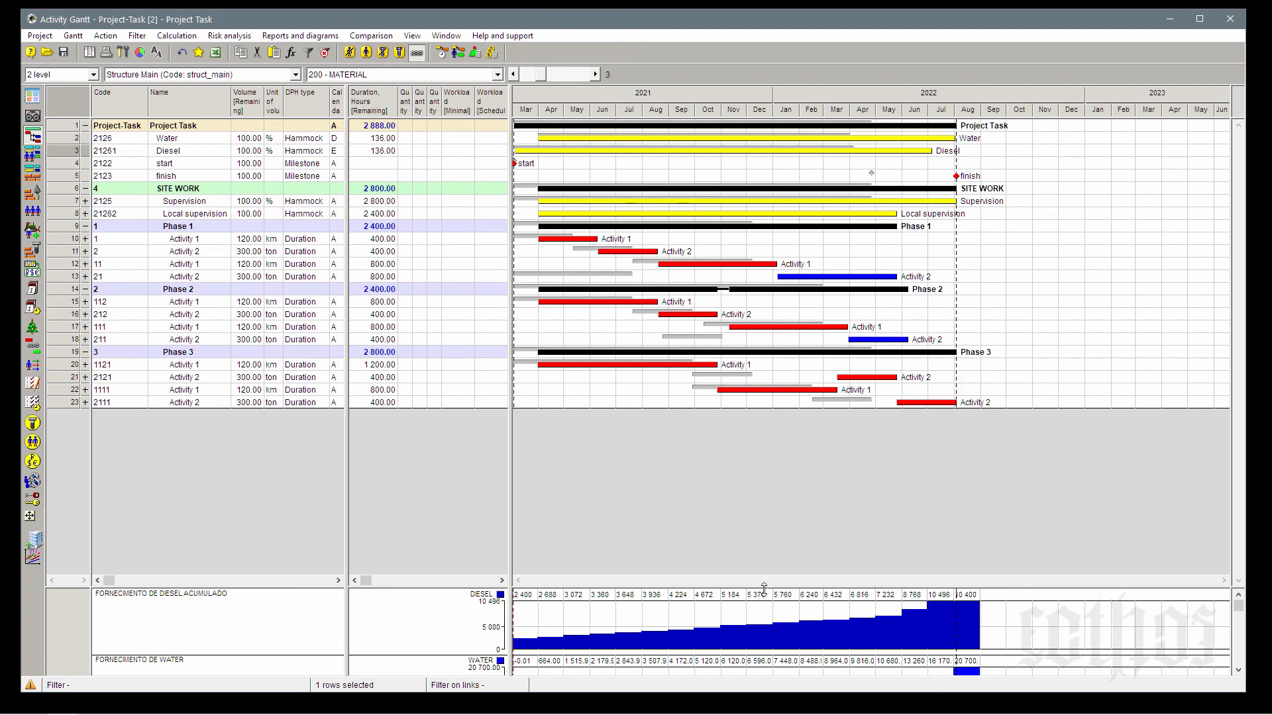
left_click_drag(765, 589, 797, 204)
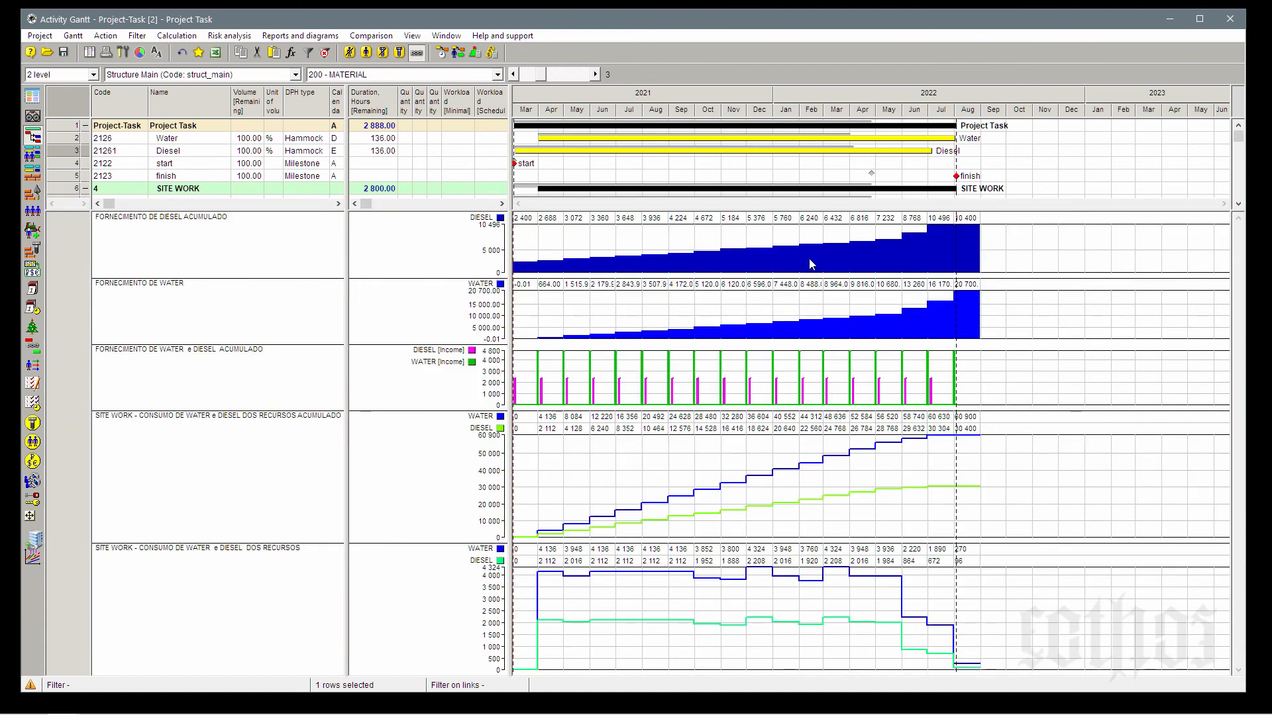